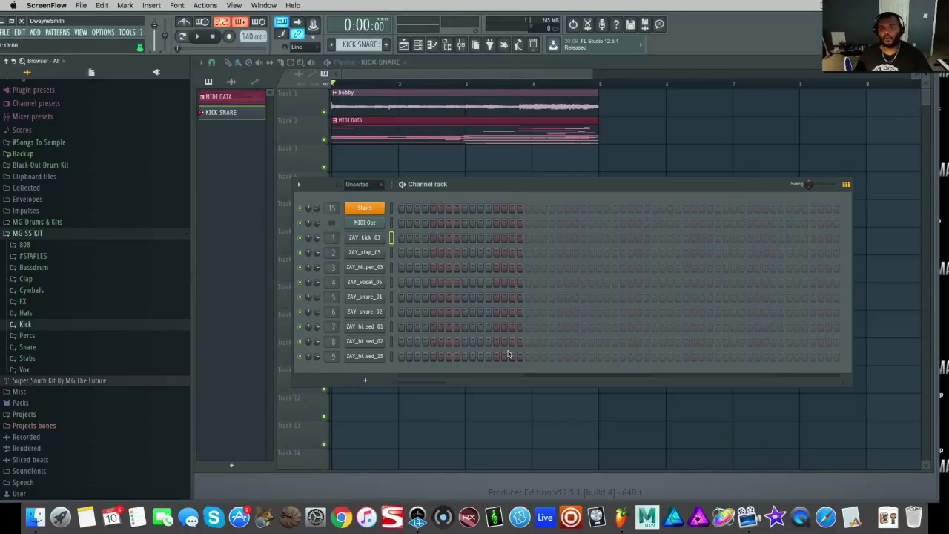
Close the piano roll and channel rack to get back to the playlist
{"action": "left_click", "coordinate": [436, 46]}
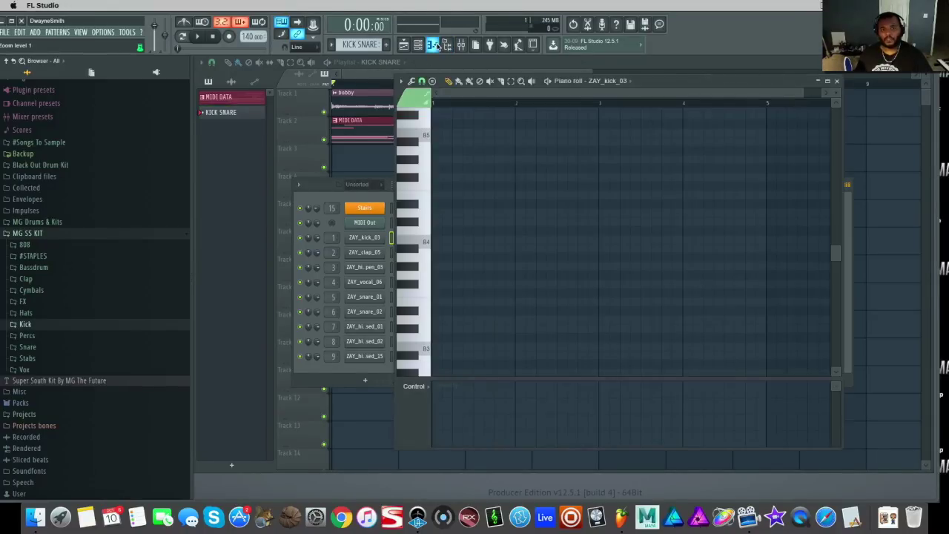
{"action": "left_click", "coordinate": [436, 45]}
{"action": "left_click", "coordinate": [418, 44]}
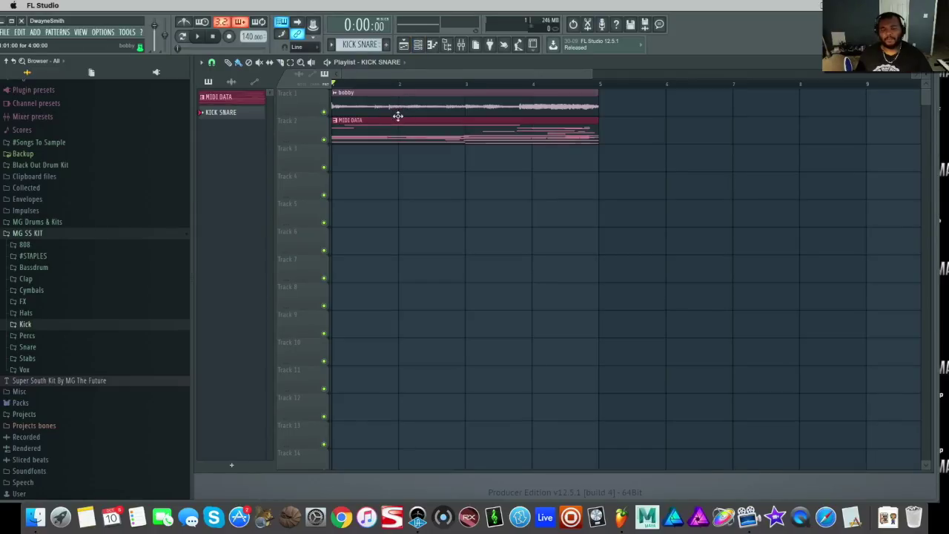
Mute Track 2 and play the bobby sample on its own
{"action": "left_click", "coordinate": [324, 139]}
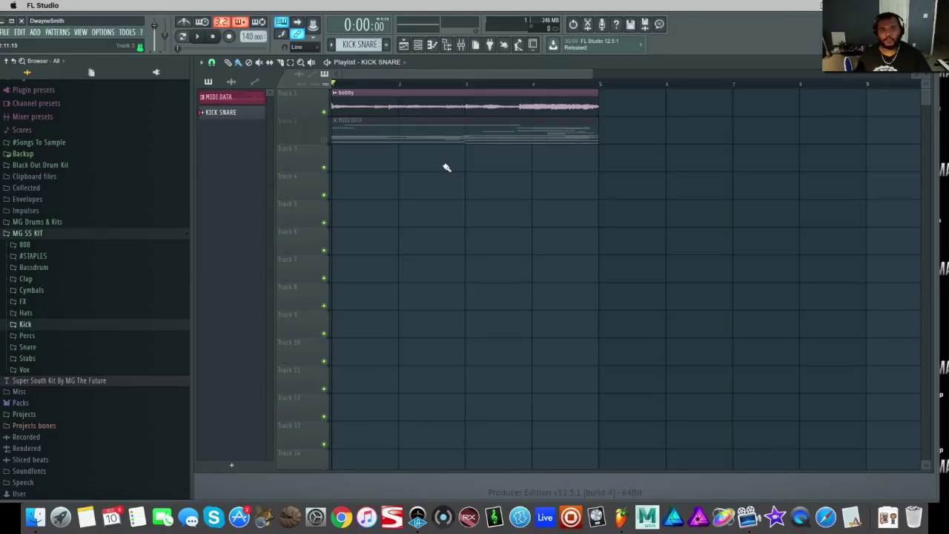
{"action": "key", "text": "space"}
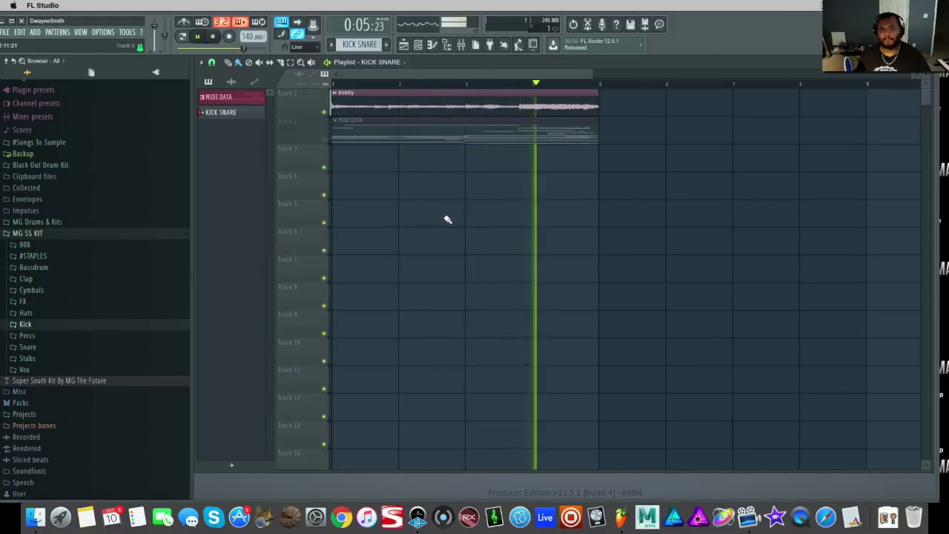
{"action": "key", "text": "space"}
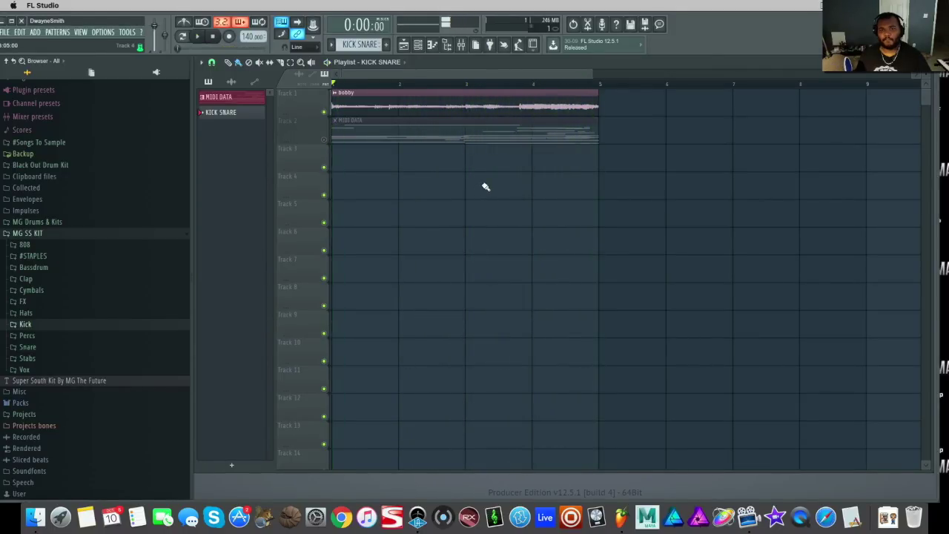
Unmute Track 2's MIDI DATA clip and play both tracks together
{"action": "left_click", "coordinate": [325, 141]}
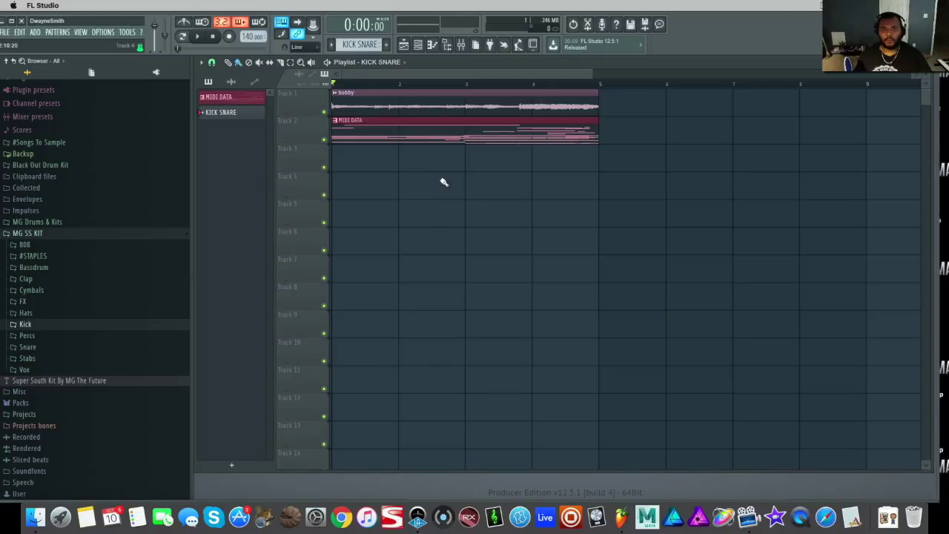
{"action": "key", "text": "space"}
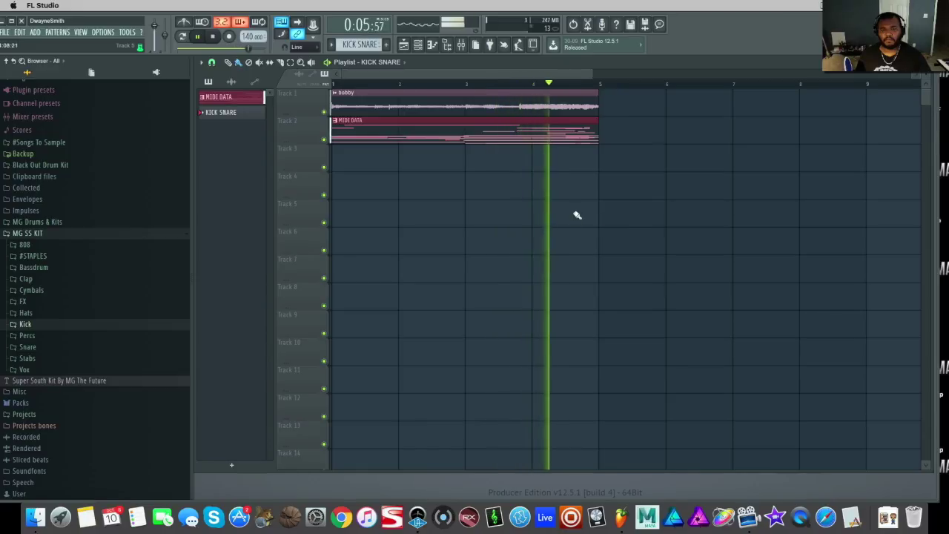
{"action": "key", "text": "space"}
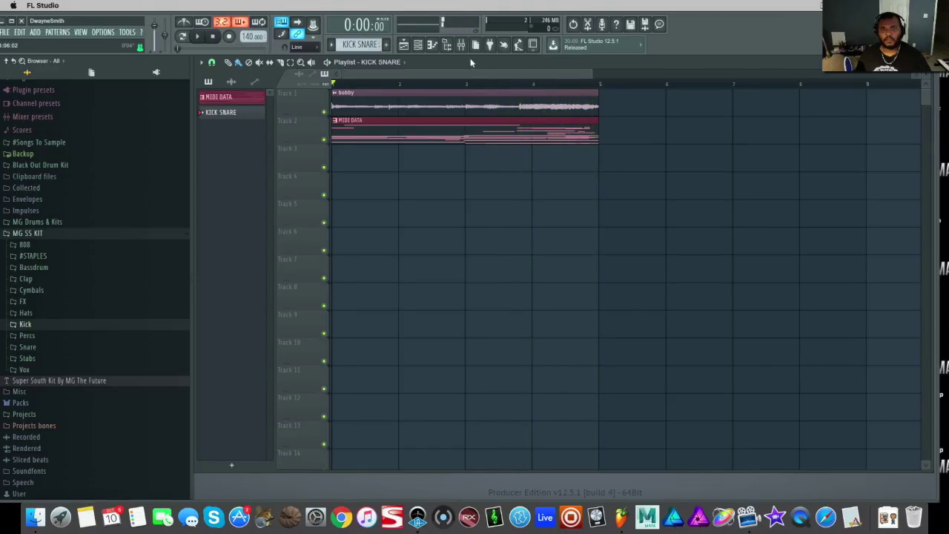
Enable Fruity Love Philter on the SAMPLE mixer track and audition its effects, including Gross Beat
{"action": "left_click", "coordinate": [460, 45]}
{"action": "left_click", "coordinate": [586, 154]}
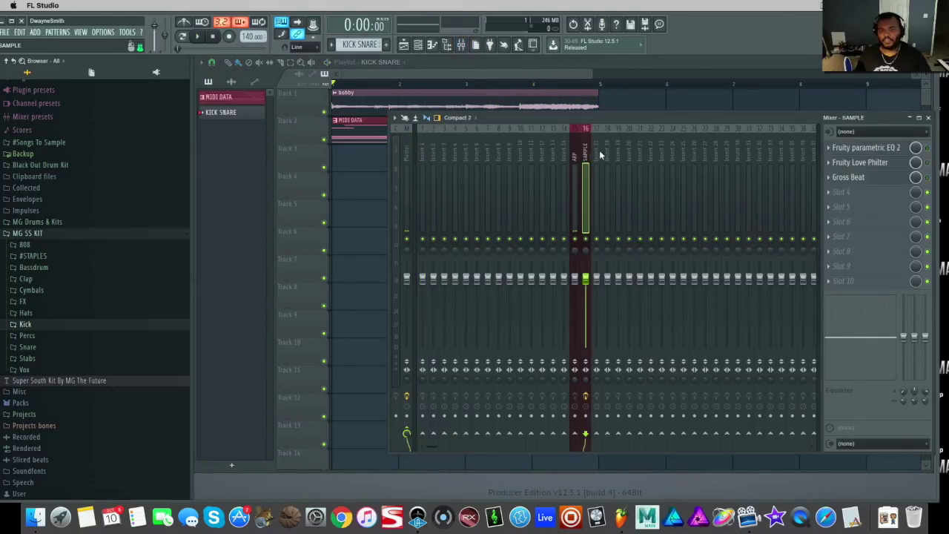
{"action": "left_click", "coordinate": [927, 162]}
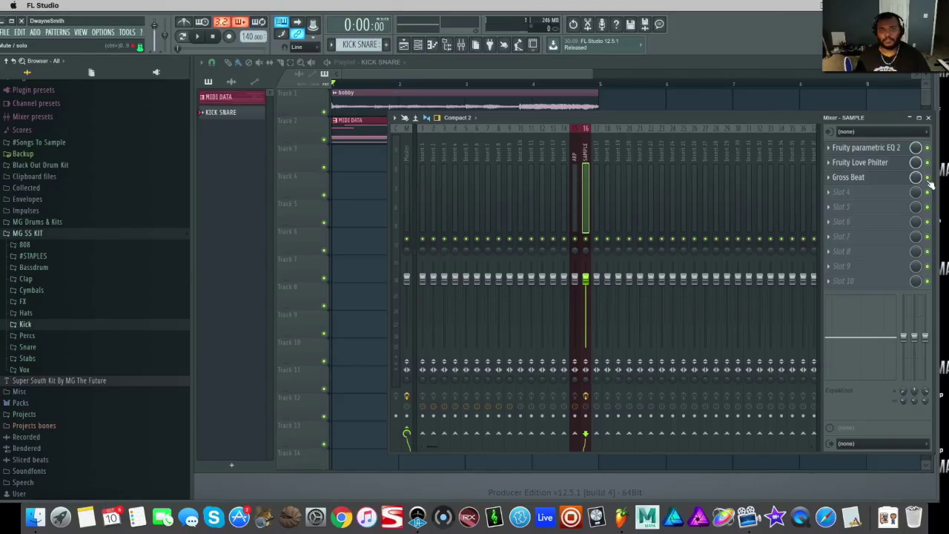
{"action": "key", "text": "space"}
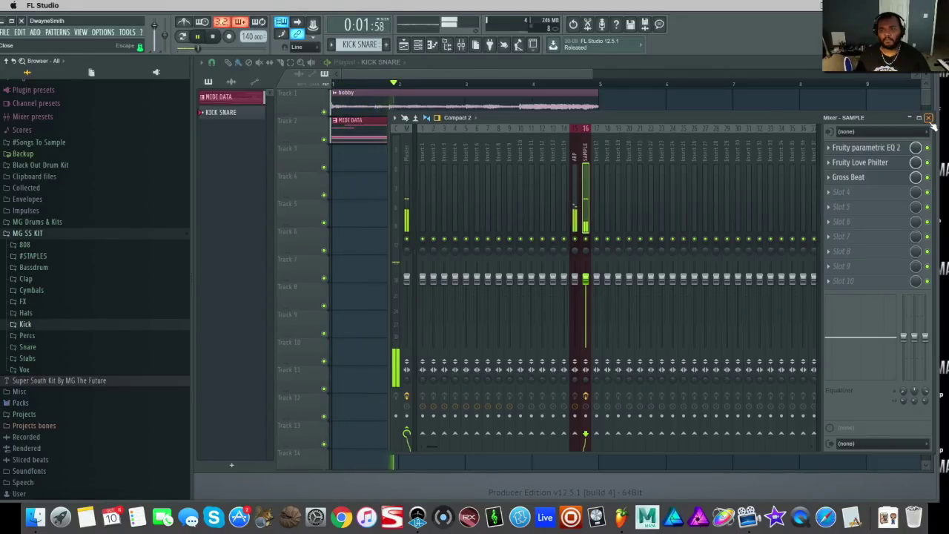
{"action": "left_click", "coordinate": [854, 178]}
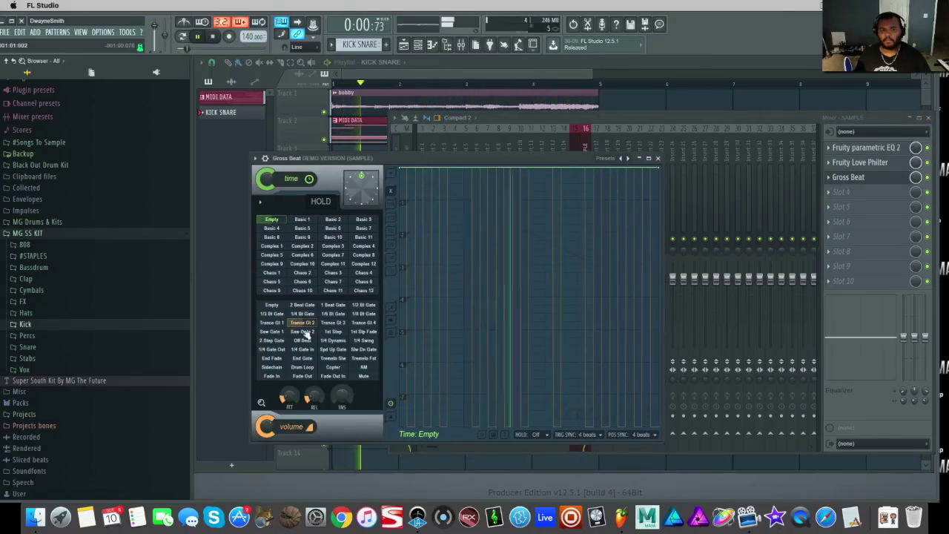
{"action": "left_click", "coordinate": [658, 158]}
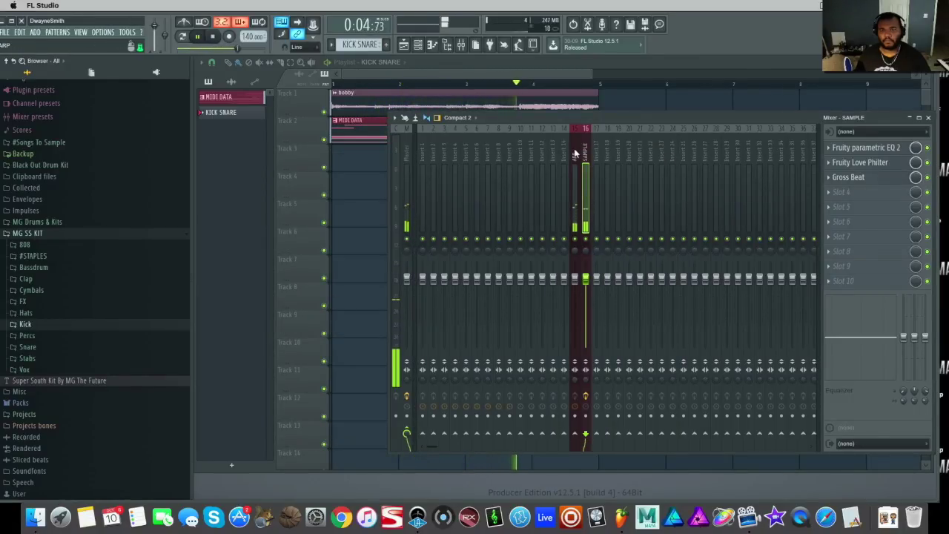
{"action": "key", "text": "space"}
{"action": "key", "text": "Left"}
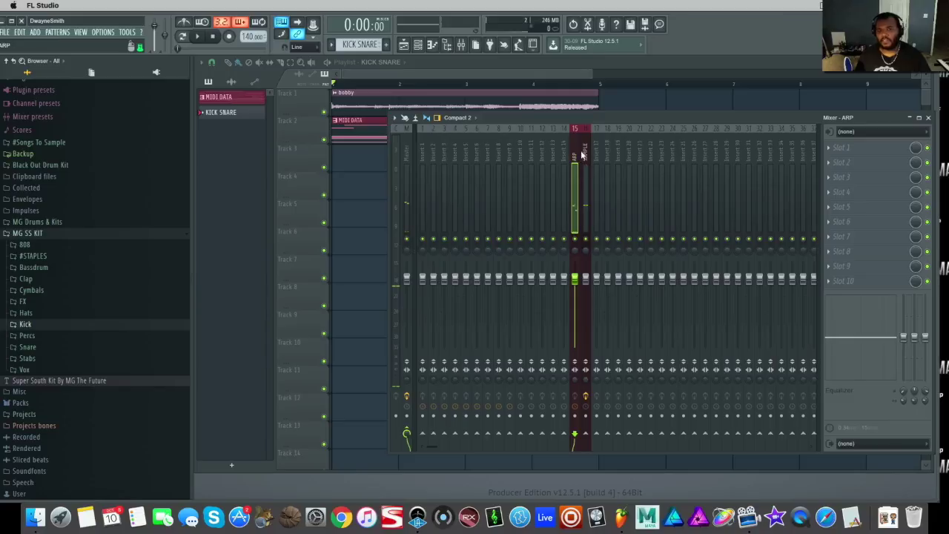
{"action": "key", "text": "Right"}
{"action": "left_click", "coordinate": [830, 164]}
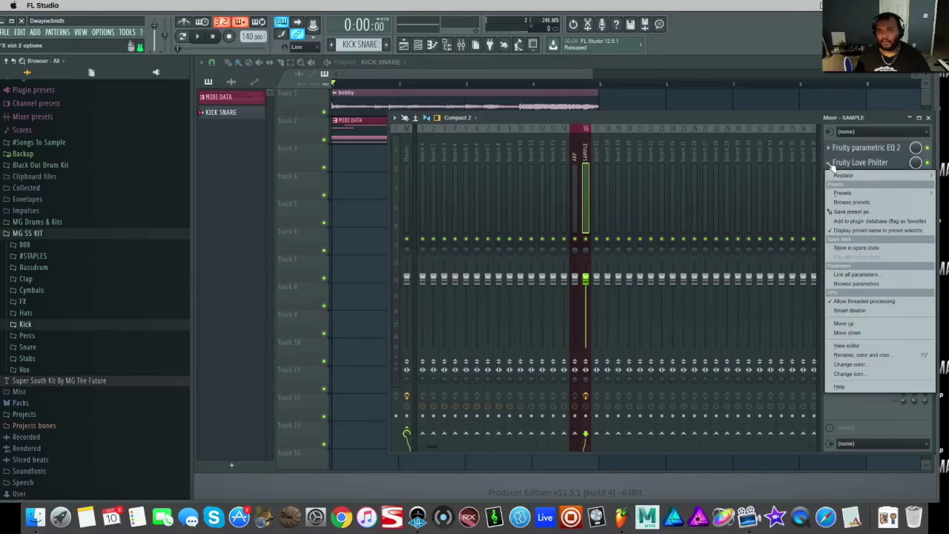
{"action": "key", "text": "Escape"}
Load Fruity Love Philter into the first effect slot of the ARP mixer track
{"action": "key", "text": "Left"}
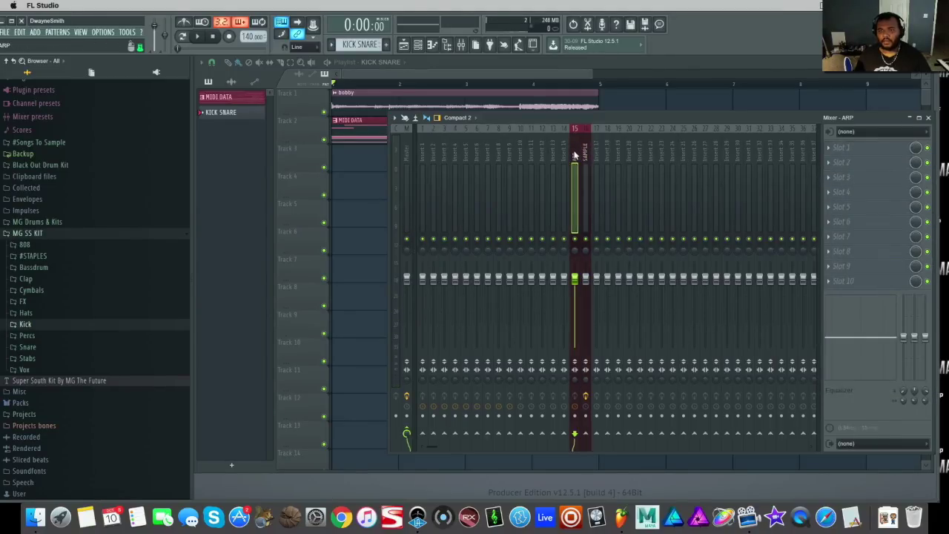
{"action": "left_click", "coordinate": [829, 149]}
{"action": "mouse_move", "coordinate": [841, 160]}
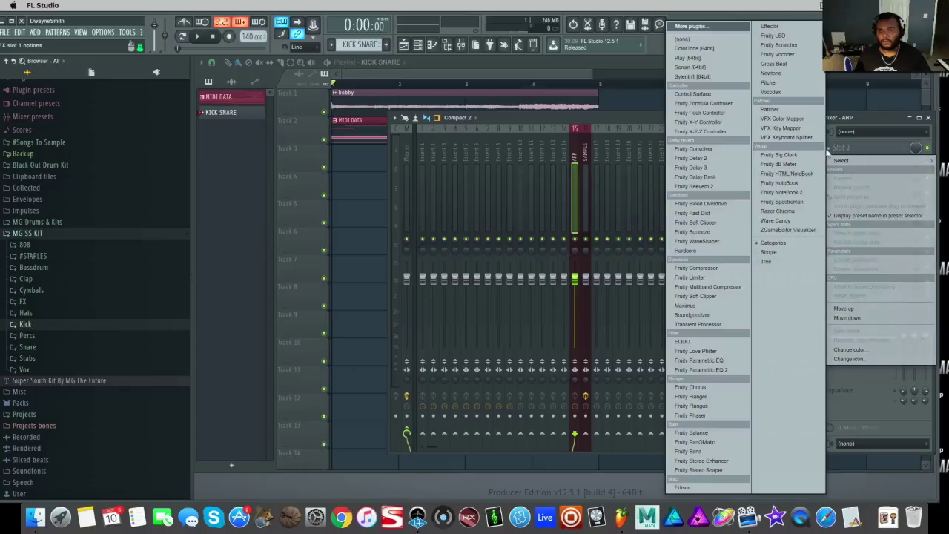
{"action": "left_click", "coordinate": [738, 354]}
Lower the ARP track volume to -4.8 dB and close the mixer
{"action": "key", "text": "space"}
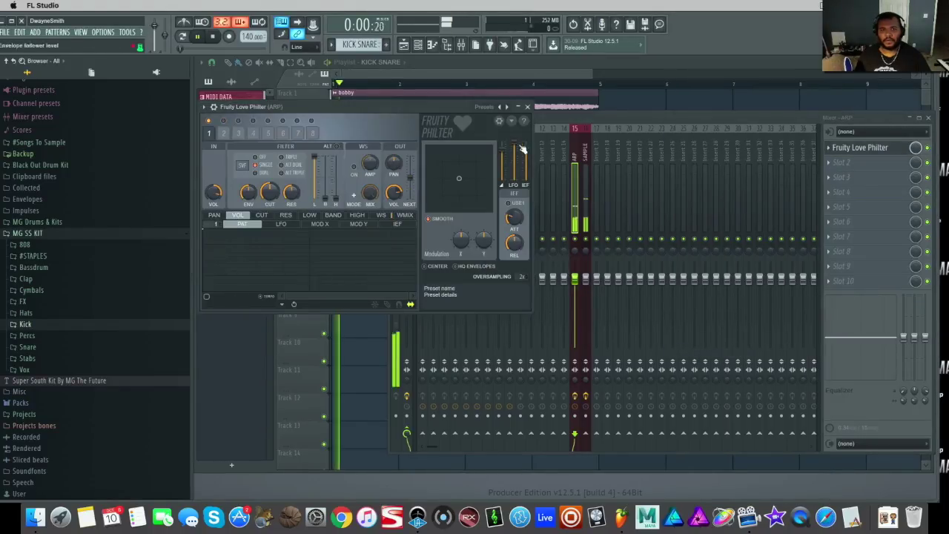
{"action": "left_click", "coordinate": [528, 107]}
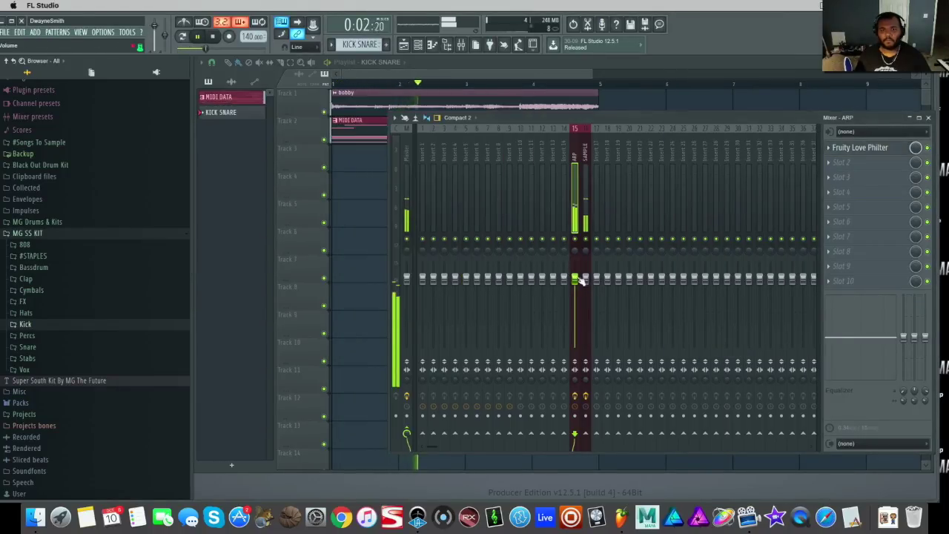
{"action": "left_click_drag", "start_coordinate": [575, 280], "coordinate": [575, 290]}
{"action": "key", "text": "space"}
{"action": "key", "text": "F9"}
{"action": "left_click", "coordinate": [461, 135]}
Check the MIDI DATA notes and the MIDI Out channel settings from the channel rack
{"action": "double_click", "coordinate": [461, 135]}
{"action": "left_click", "coordinate": [838, 76]}
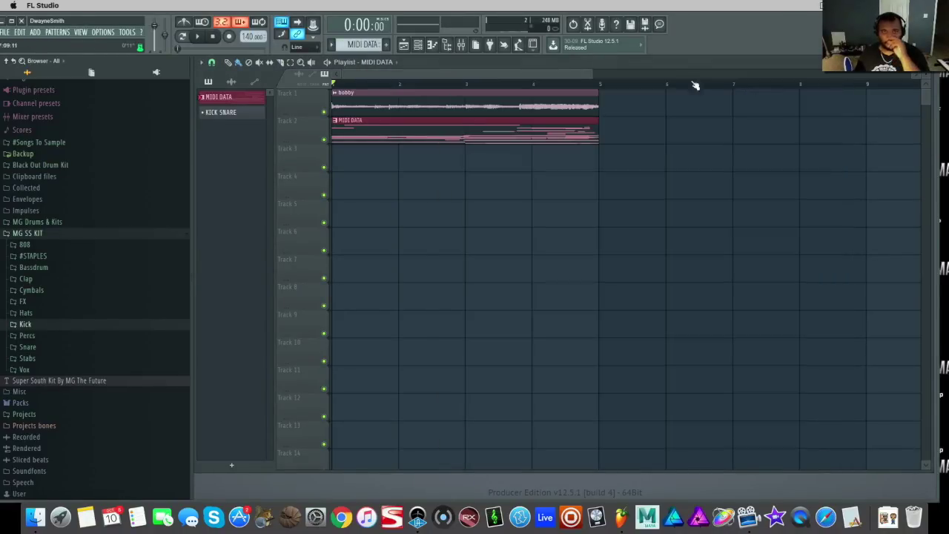
{"action": "left_click", "coordinate": [431, 45]}
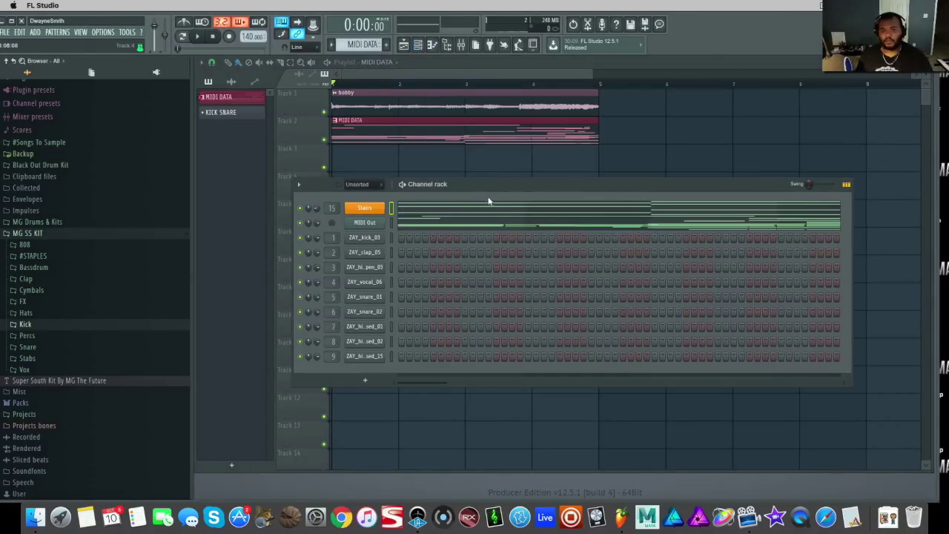
{"action": "left_click", "coordinate": [364, 224]}
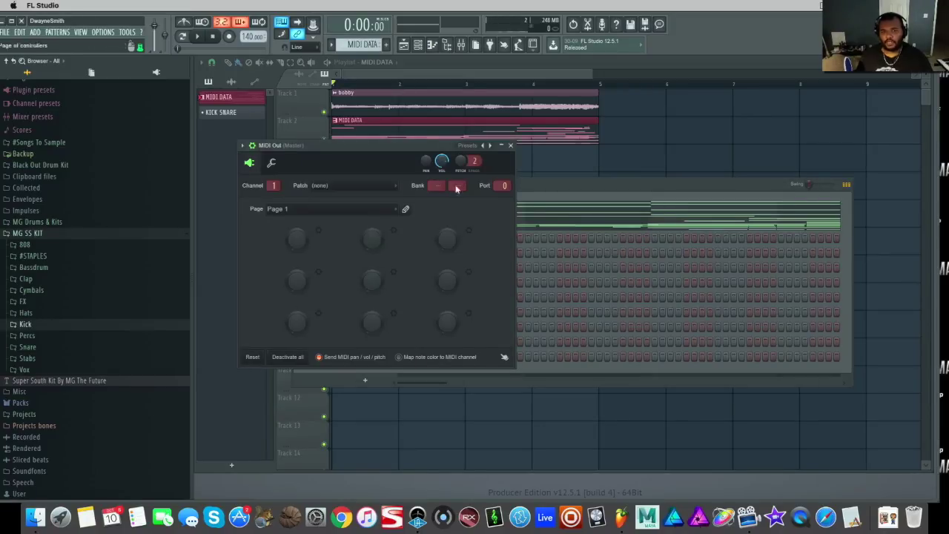
{"action": "left_click", "coordinate": [512, 146]}
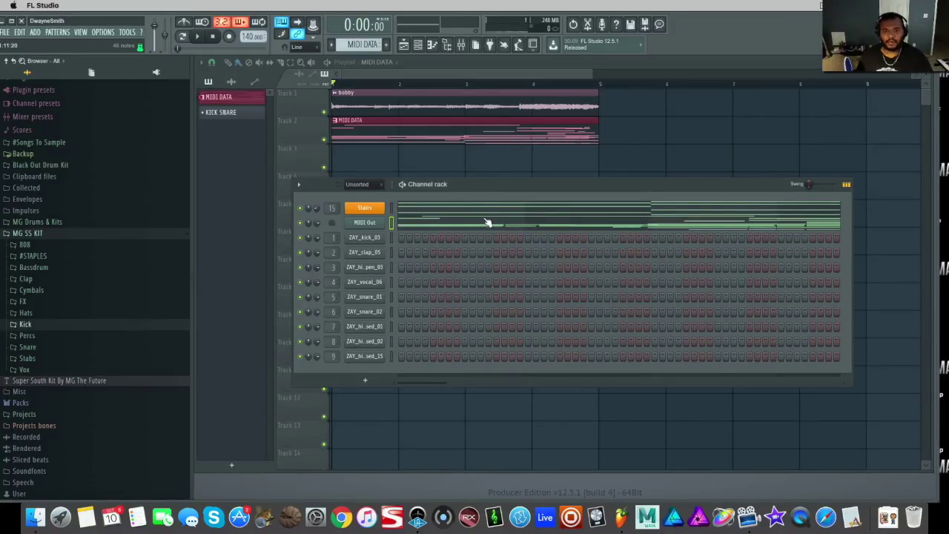
Browse the MIDI Out piano roll and its options menu, then close it
{"action": "left_click", "coordinate": [487, 222]}
{"action": "scroll", "coordinate": [652, 185], "scroll_direction": "up", "scroll_amount": 2}
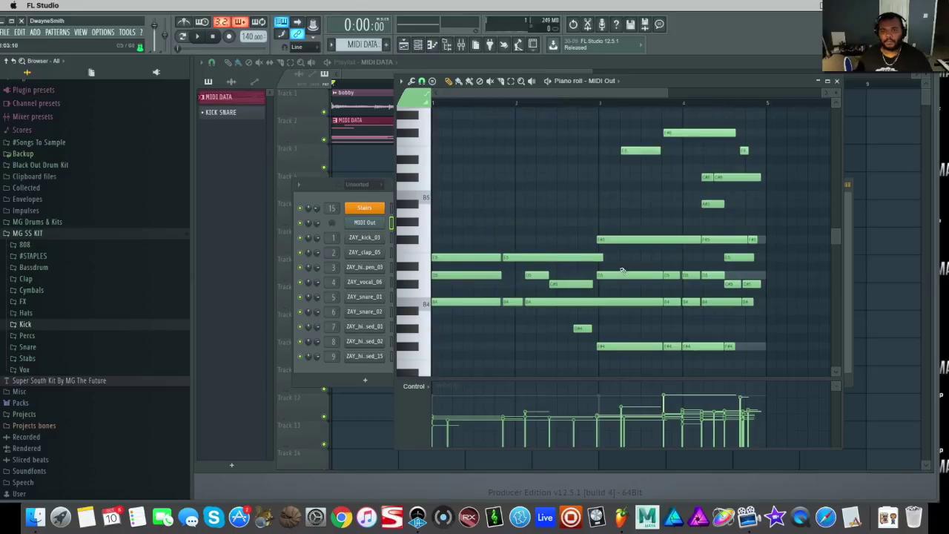
{"action": "scroll", "coordinate": [765, 220], "scroll_direction": "down", "scroll_amount": 3}
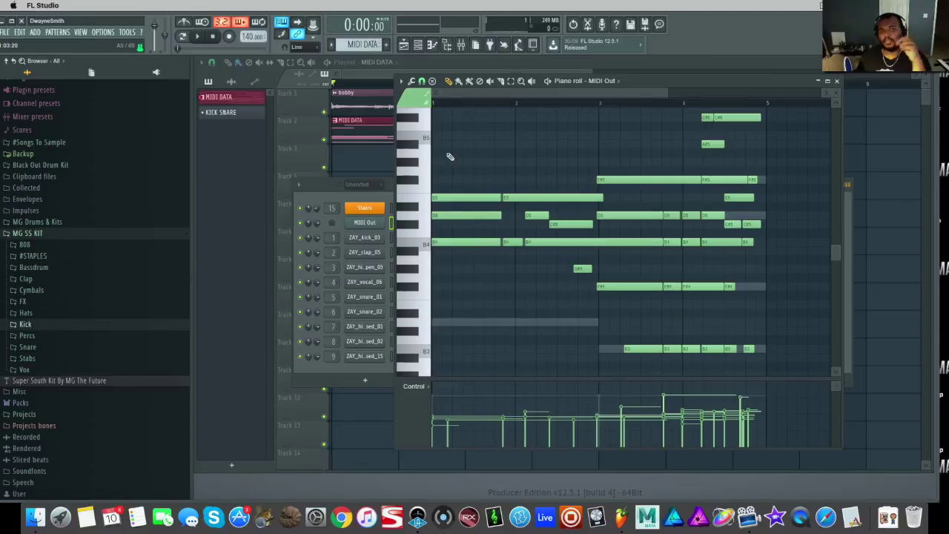
{"action": "left_click", "coordinate": [402, 81]}
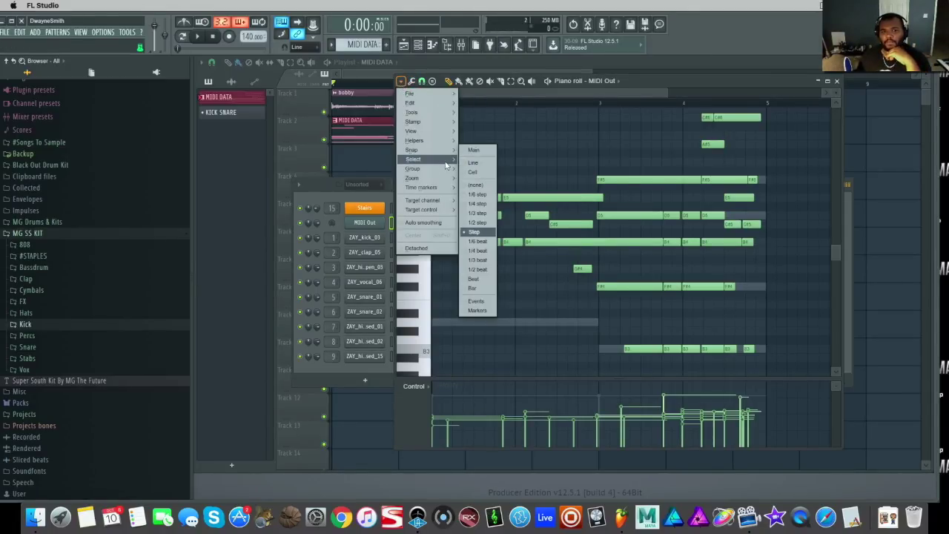
{"action": "mouse_move", "coordinate": [440, 162]}
{"action": "mouse_move", "coordinate": [415, 140]}
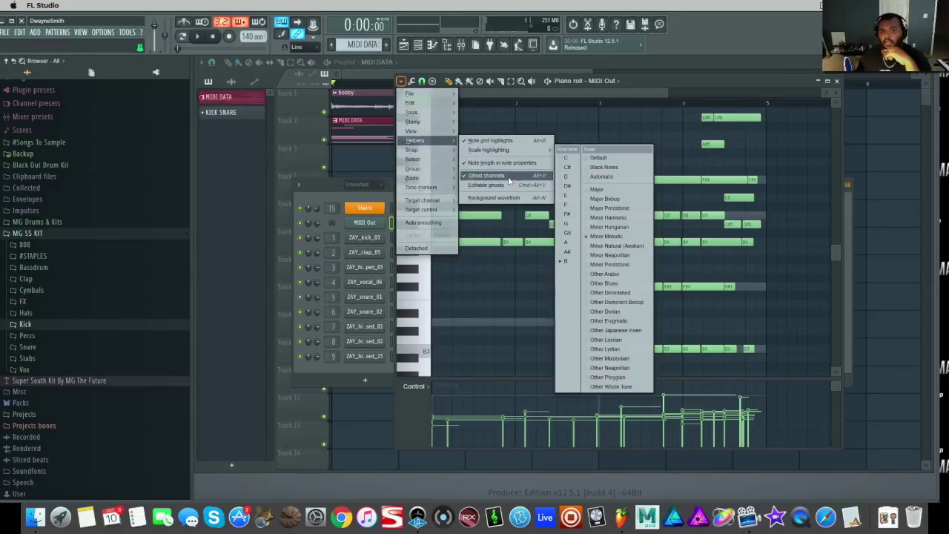
{"action": "mouse_move", "coordinate": [512, 151]}
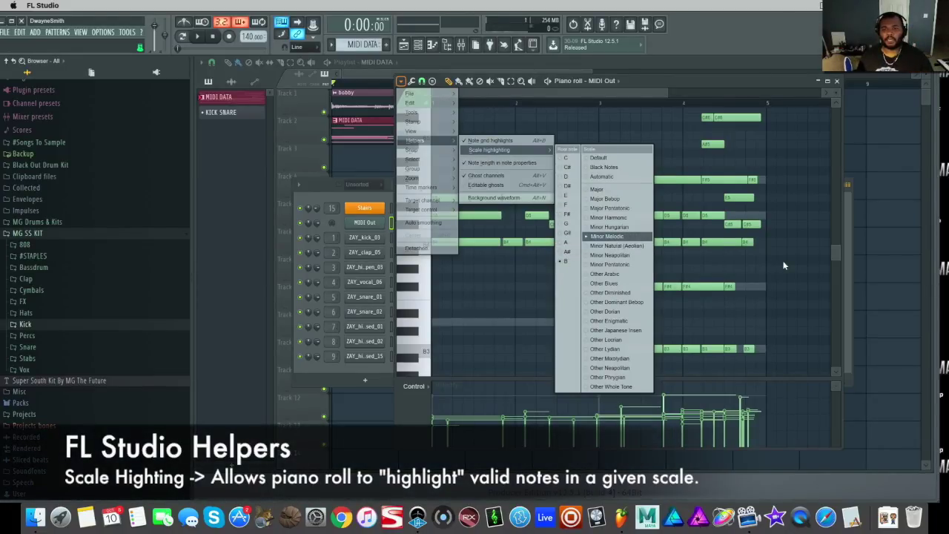
{"action": "left_click", "coordinate": [784, 265]}
{"action": "scroll", "coordinate": [552, 223], "scroll_direction": "up", "scroll_amount": 3}
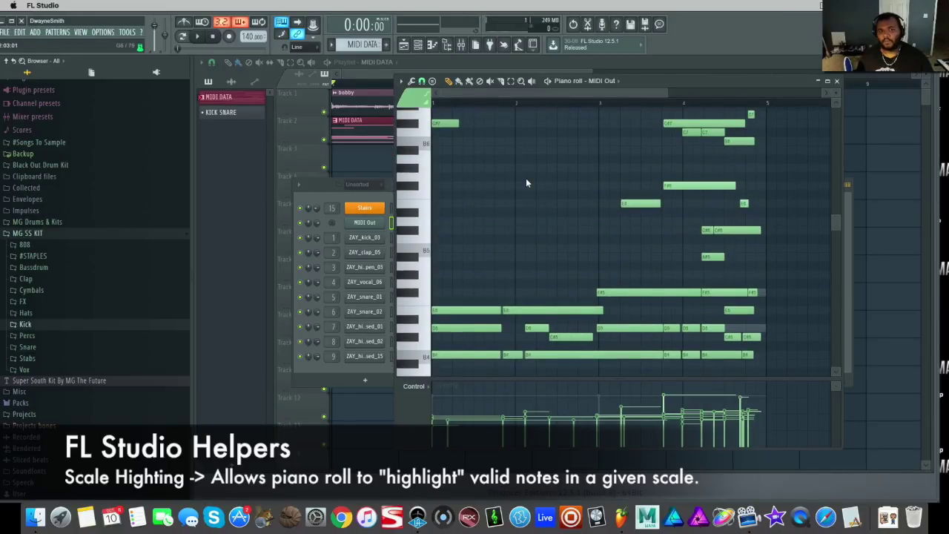
{"action": "scroll", "coordinate": [534, 201], "scroll_direction": "down", "scroll_amount": 2}
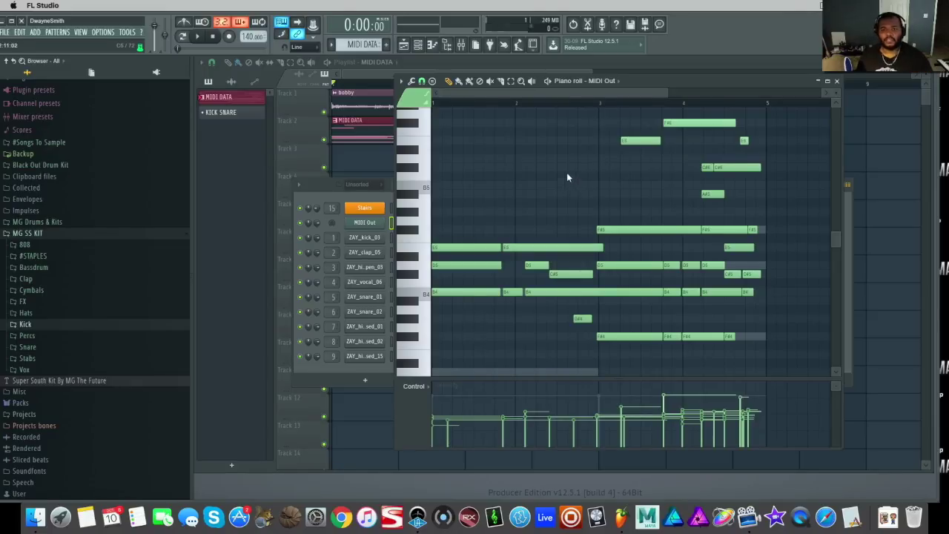
{"action": "scroll", "coordinate": [552, 169], "scroll_direction": "up", "scroll_amount": 2}
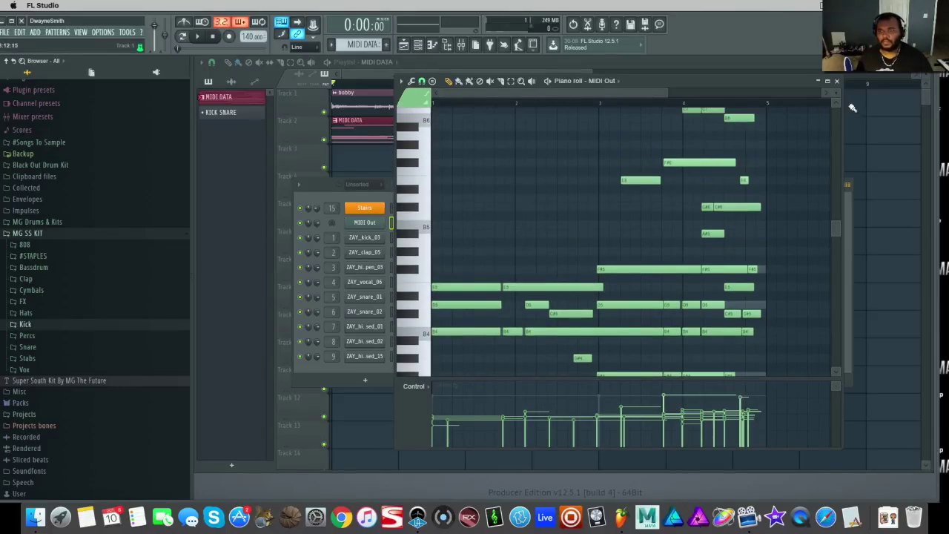
{"action": "left_click", "coordinate": [837, 81]}
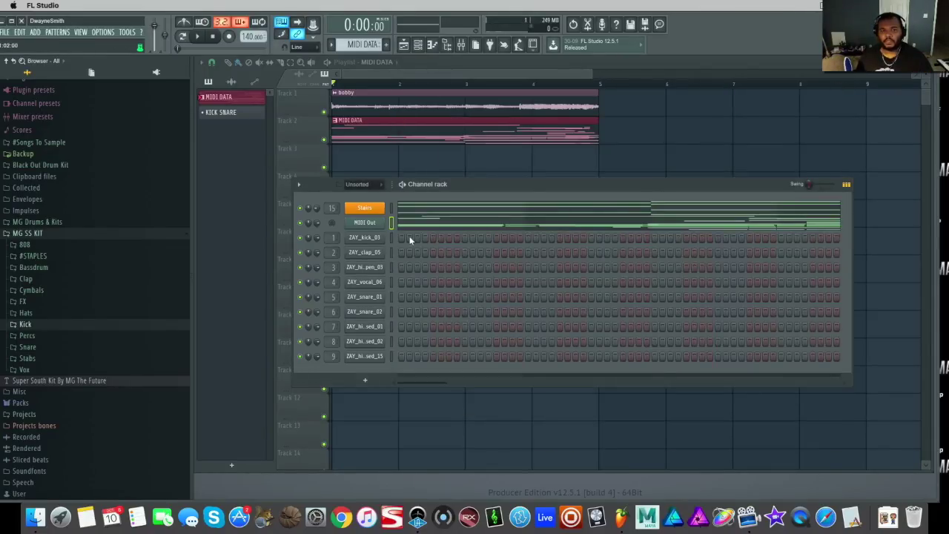
{"action": "left_click", "coordinate": [429, 213]}
{"action": "scroll", "coordinate": [545, 252], "scroll_direction": "down", "scroll_amount": 3}
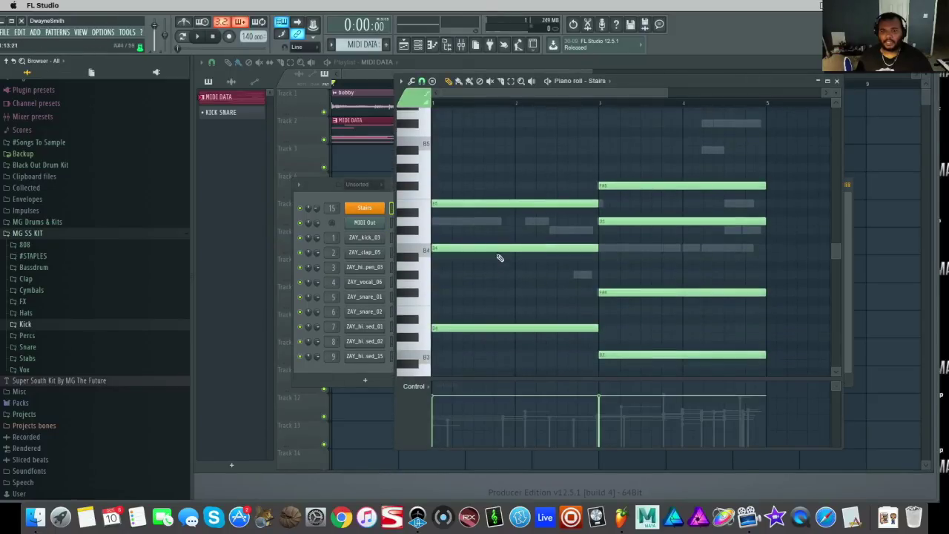
{"action": "scroll", "coordinate": [548, 268], "scroll_direction": "down", "scroll_amount": 2}
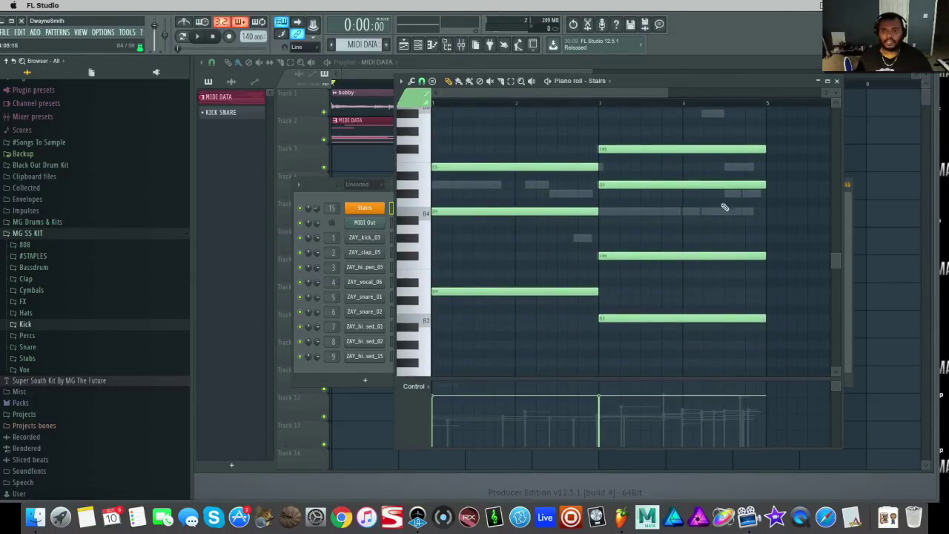
{"action": "left_click", "coordinate": [836, 81]}
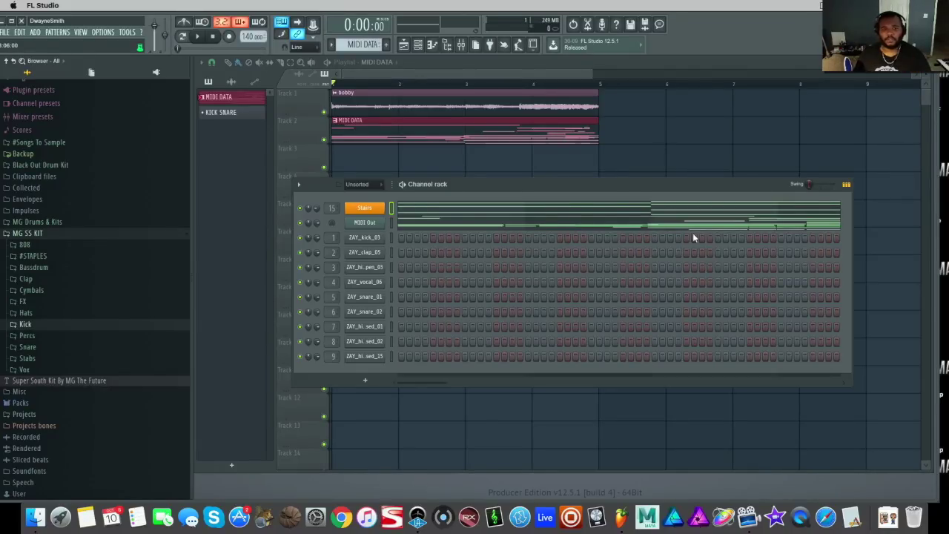
{"action": "left_click", "coordinate": [389, 45]}
Name the new pattern DRUM TRACK, switch on two kick steps, and place it on Track 3 at bar 1
{"action": "type", "text": "DRUM TRACK"}
{"action": "key", "text": "Return"}
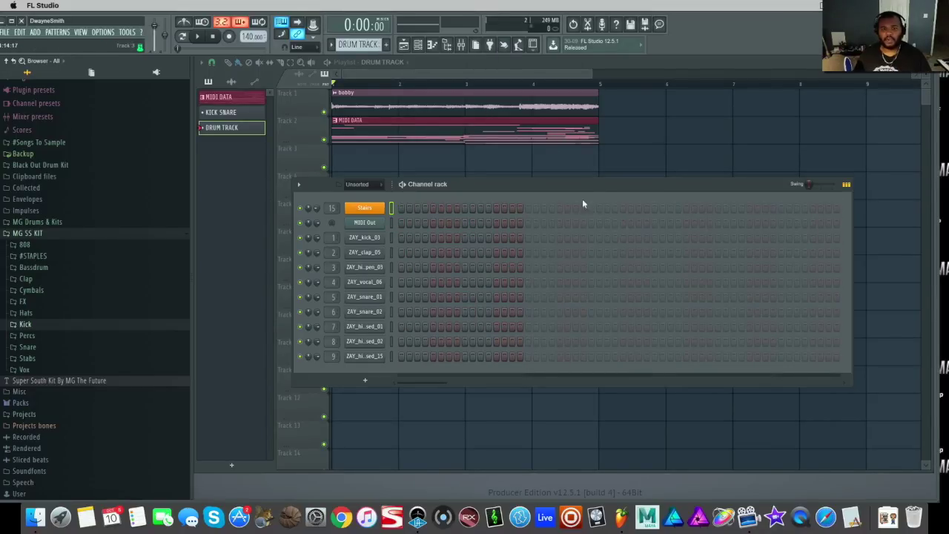
{"action": "left_click", "coordinate": [402, 237]}
{"action": "left_click", "coordinate": [465, 238]}
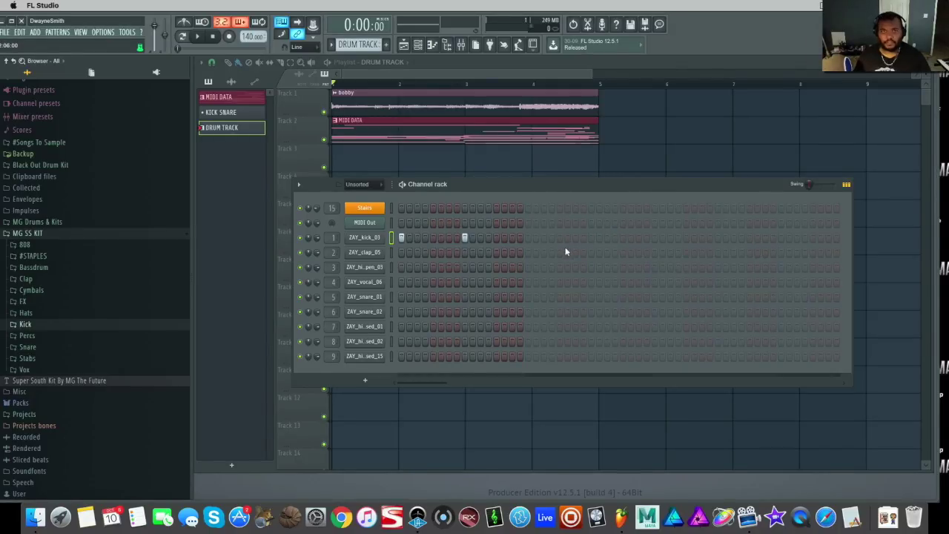
{"action": "left_click", "coordinate": [351, 159]}
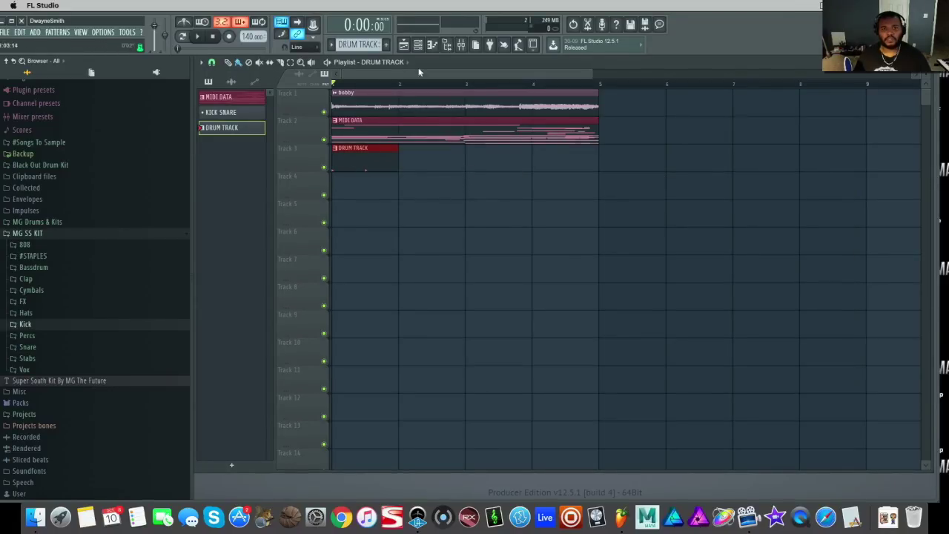
Add a clap hit to DRUM TRACK and duplicate the clip right after itself with Ctrl+B
{"action": "key", "text": "F6"}
{"action": "key", "text": "space"}
{"action": "left_click", "coordinate": [590, 253]}
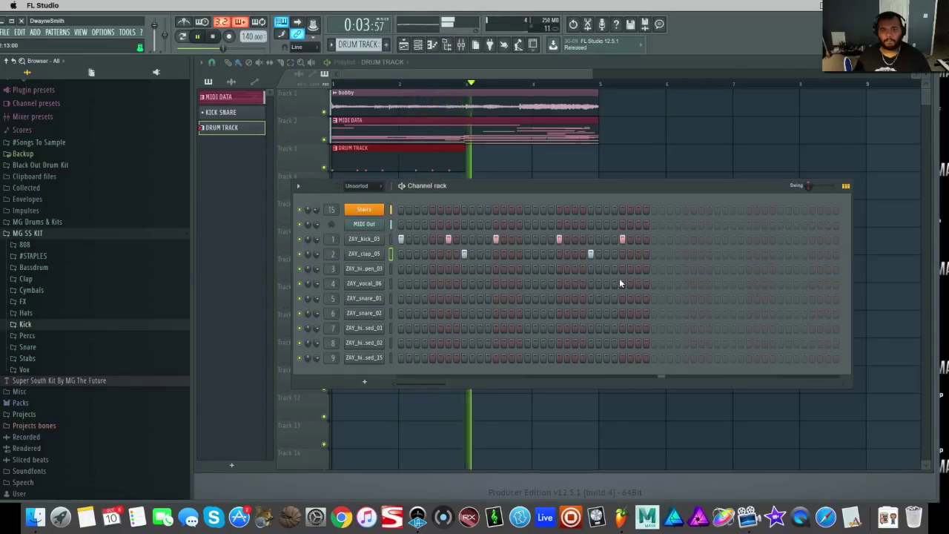
{"action": "key", "text": "space"}
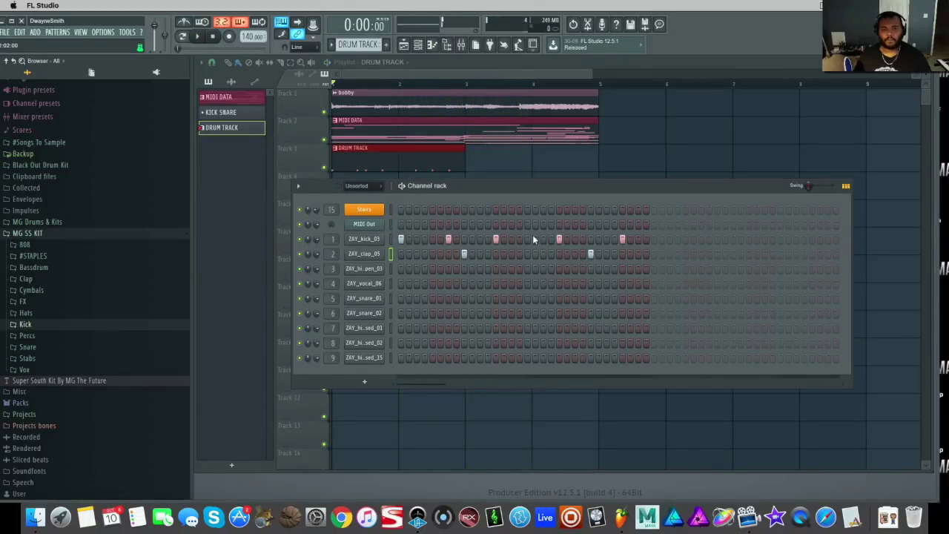
{"action": "key", "text": "F6"}
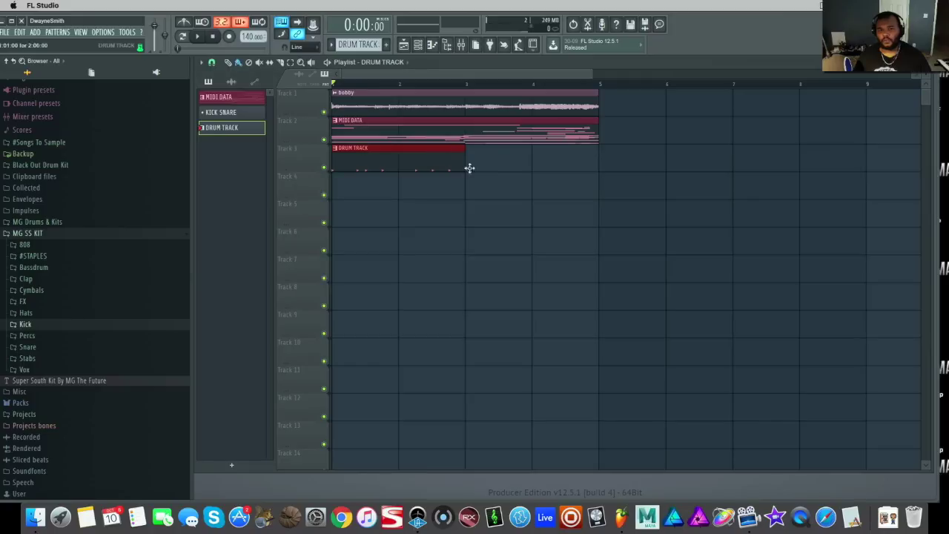
{"action": "key", "text": "ctrl+b"}
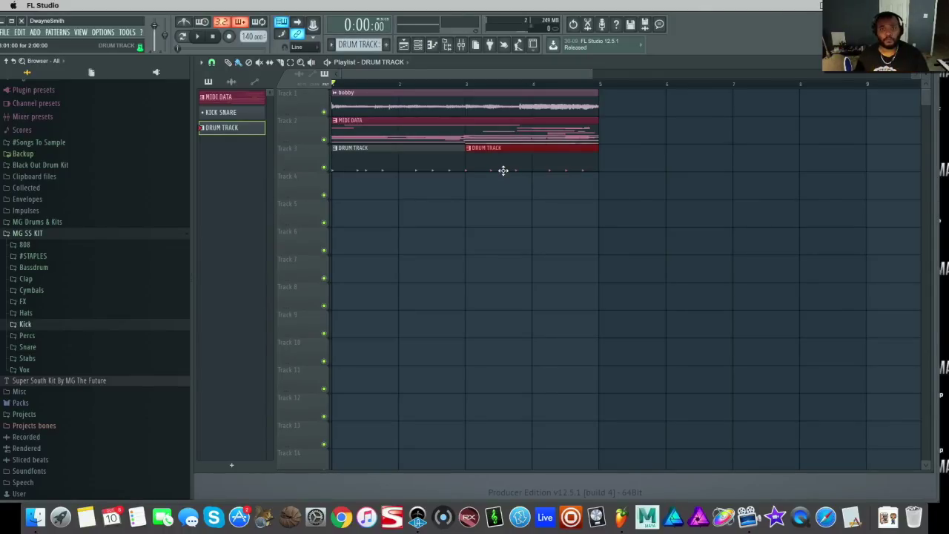
{"action": "left_click", "coordinate": [432, 45]}
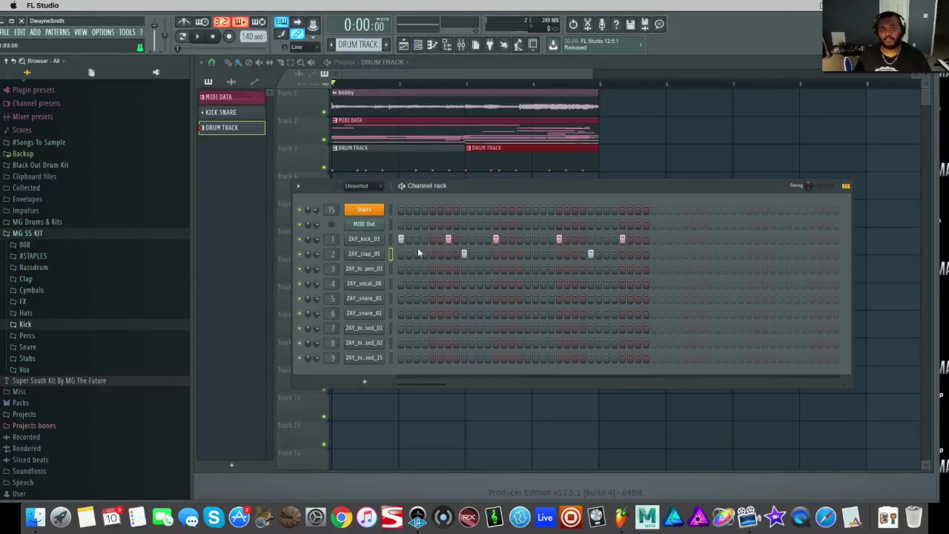
Preview MGSS 14 808_D from the 808 folder and analyse its pitch in the pitch corrector
{"action": "left_click", "coordinate": [391, 239]}
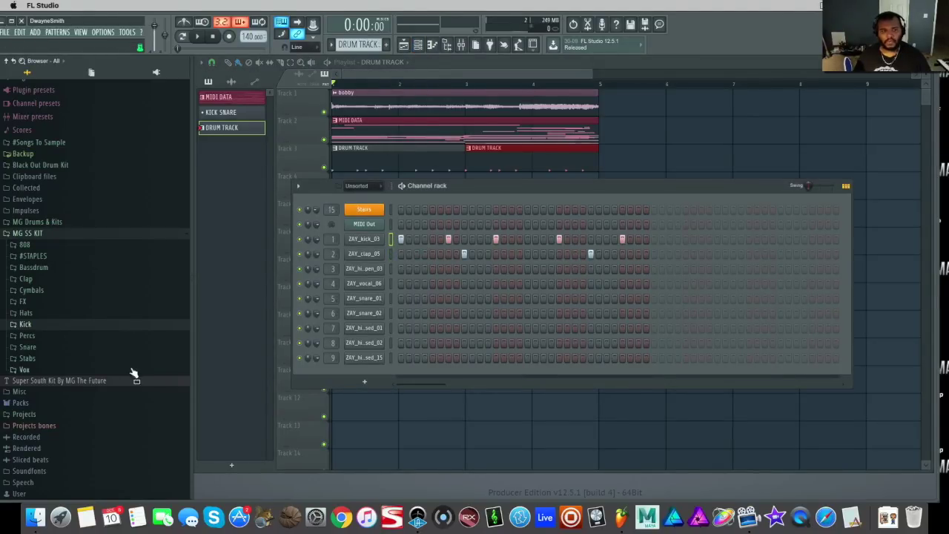
{"action": "left_click", "coordinate": [63, 247]}
{"action": "left_click", "coordinate": [94, 321]}
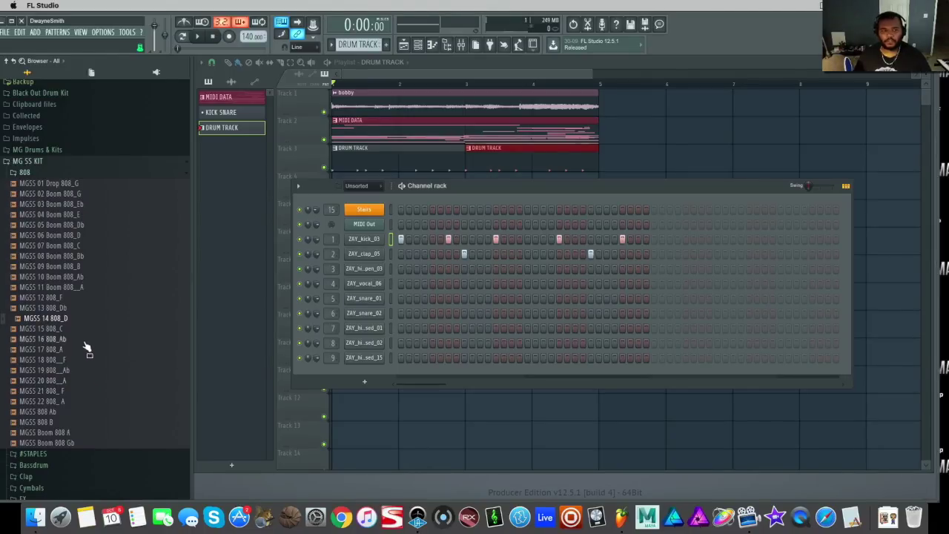
{"action": "right_click", "coordinate": [65, 321]}
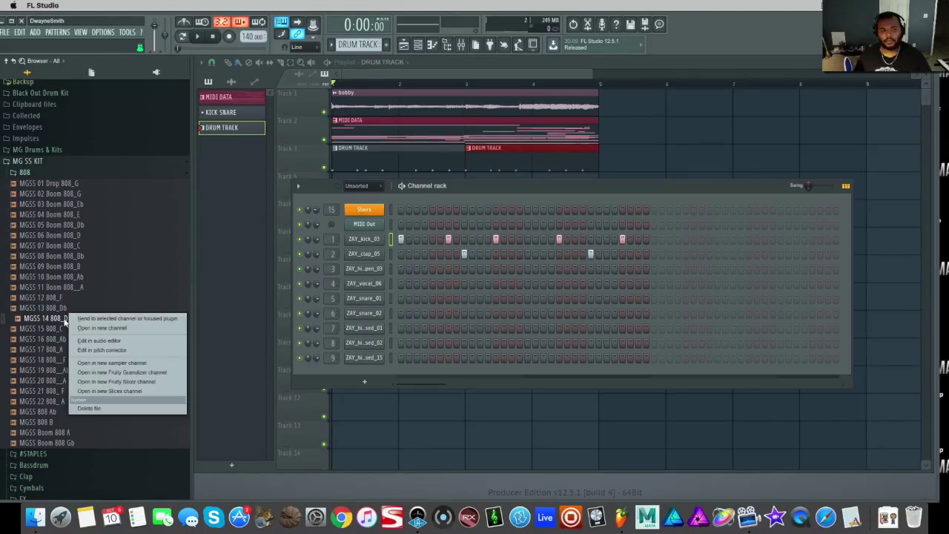
{"action": "left_click", "coordinate": [130, 353]}
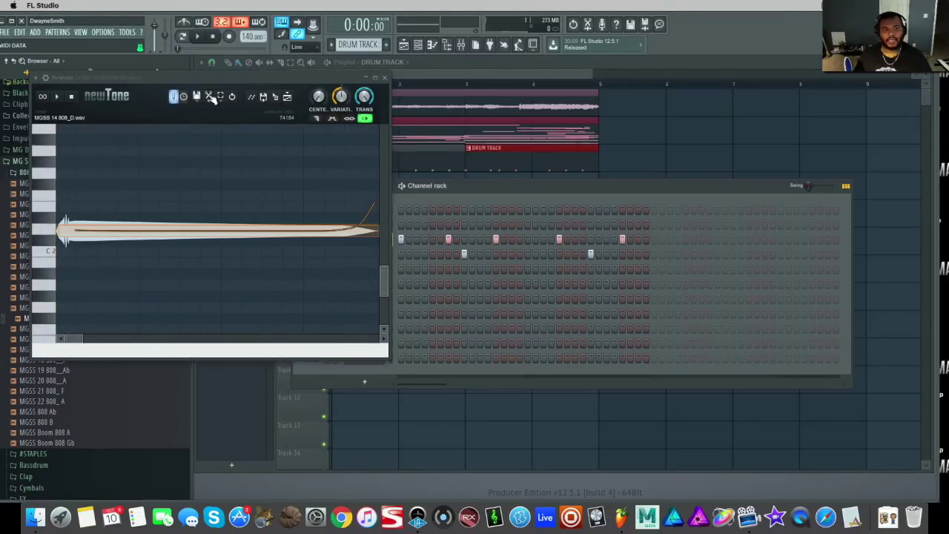
{"action": "left_click_drag", "start_coordinate": [223, 77], "coordinate": [502, 153]}
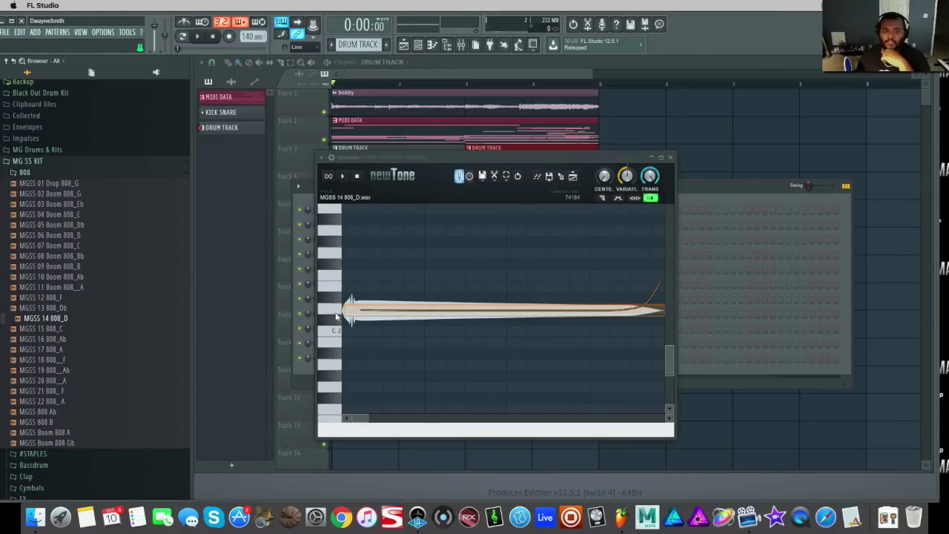
{"action": "left_click", "coordinate": [672, 160]}
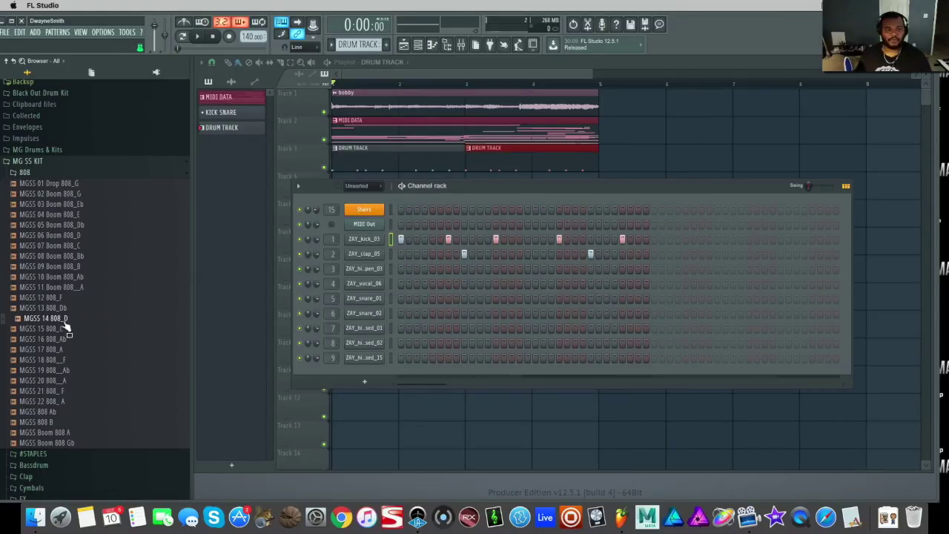
Add MGSS 14 808_D as a new channel and set its root note to D5
{"action": "left_click_drag", "start_coordinate": [59, 321], "coordinate": [397, 239]}
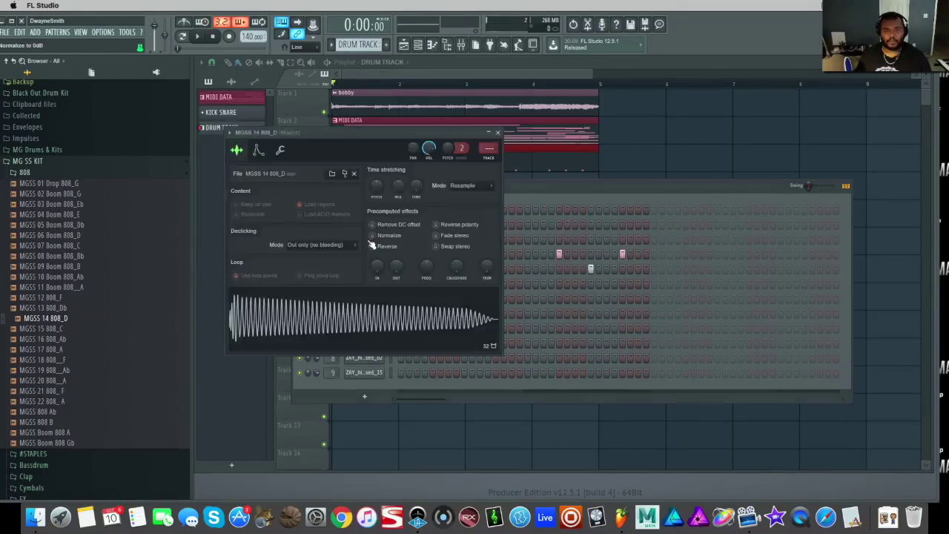
{"action": "left_click", "coordinate": [283, 151]}
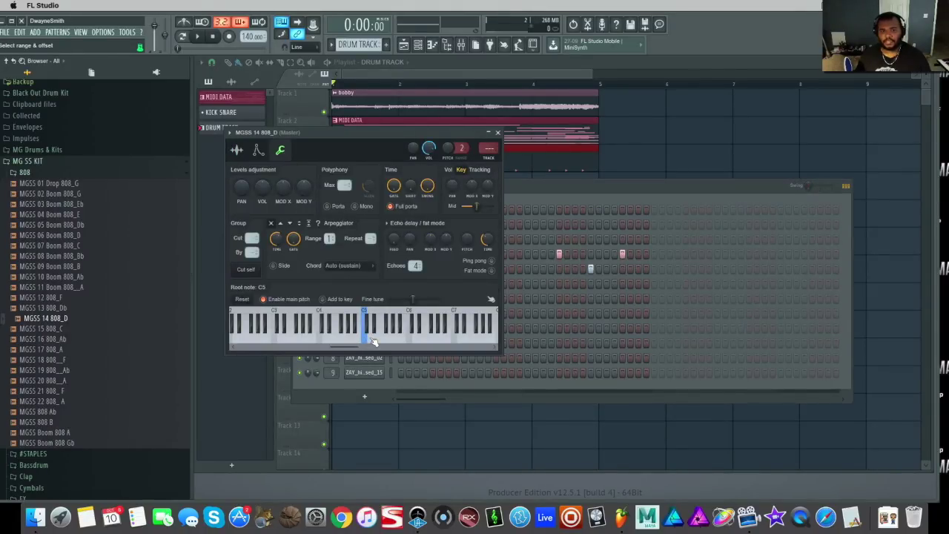
{"action": "right_click", "coordinate": [373, 341]}
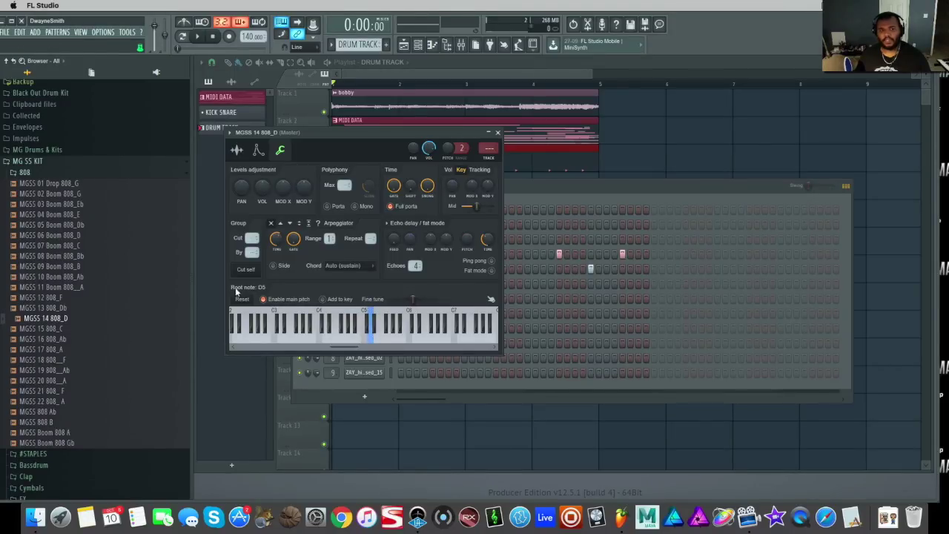
{"action": "left_click", "coordinate": [497, 132]}
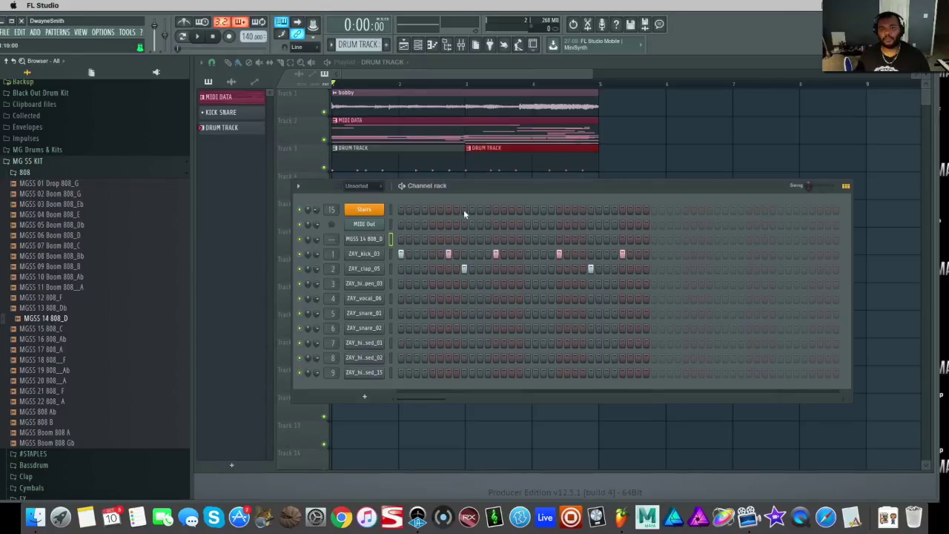
{"action": "left_click", "coordinate": [392, 254]}
Copy the kick channel's steps, paste them into the 808 channel, and audition the beat
{"action": "left_click", "coordinate": [19, 32]}
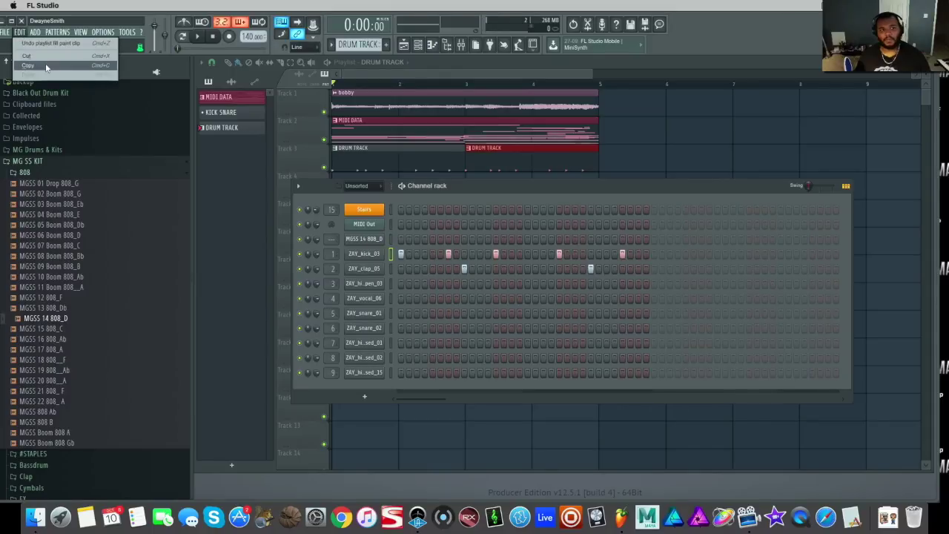
{"action": "left_click", "coordinate": [45, 66]}
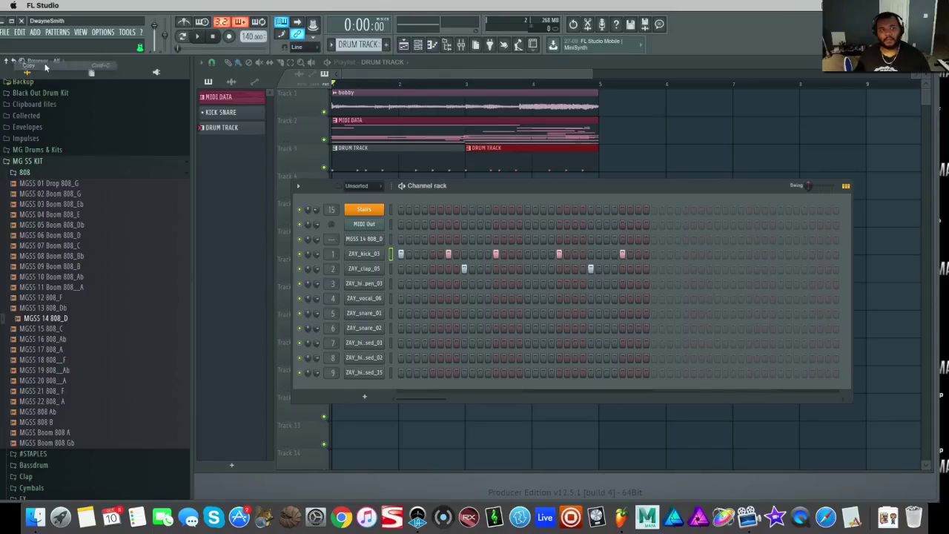
{"action": "double_click", "coordinate": [382, 123]}
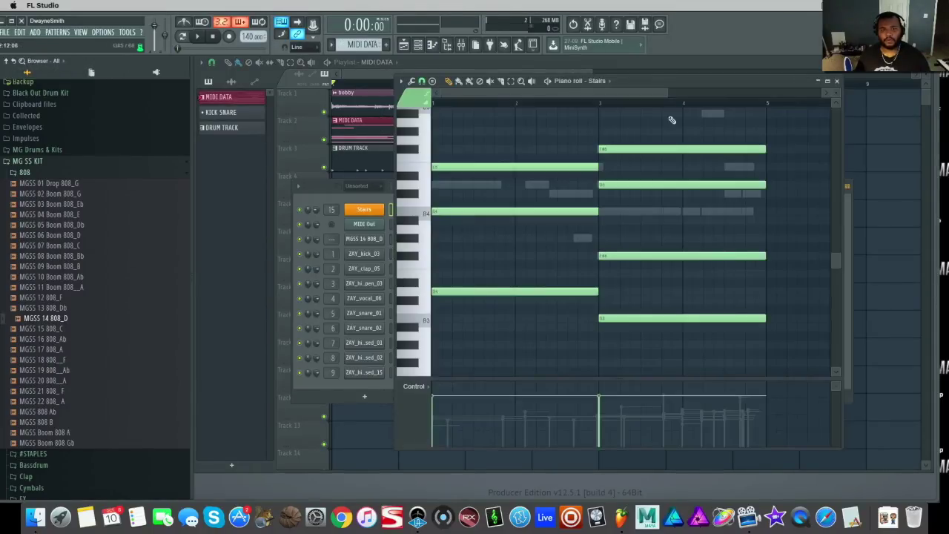
{"action": "left_click", "coordinate": [838, 84]}
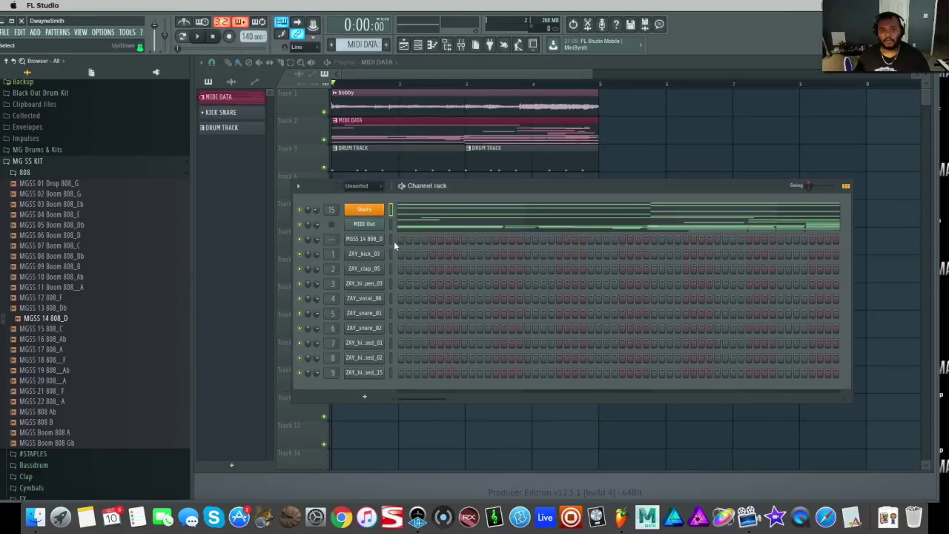
{"action": "left_click", "coordinate": [20, 32]}
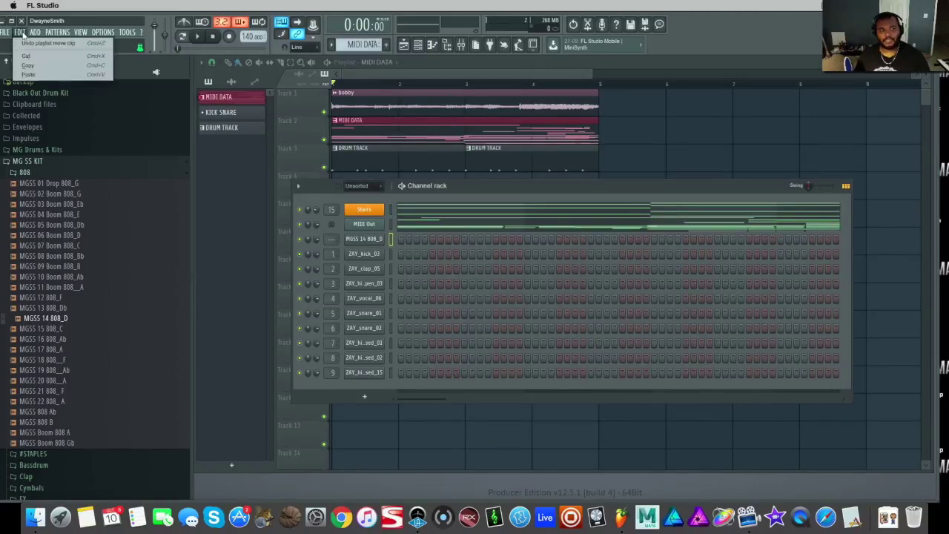
{"action": "left_click", "coordinate": [52, 74]}
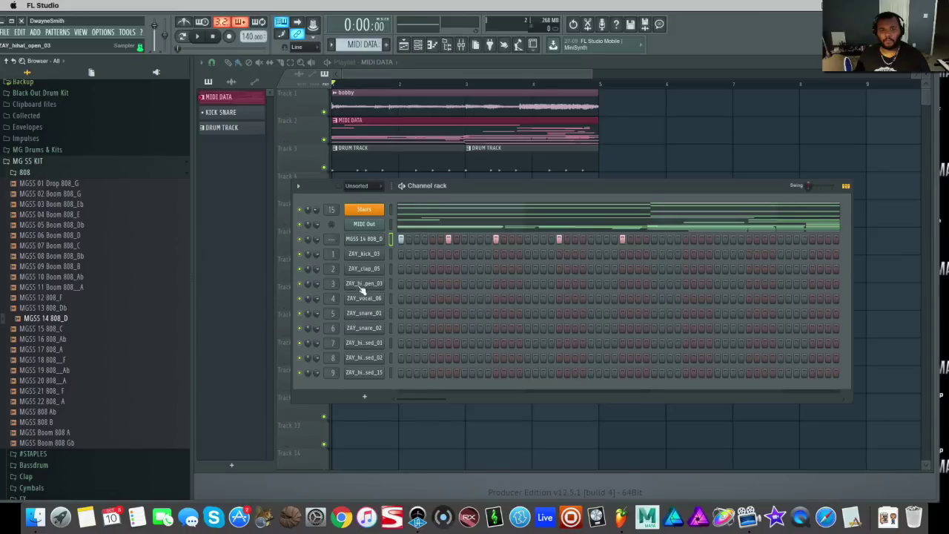
{"action": "key", "text": "space"}
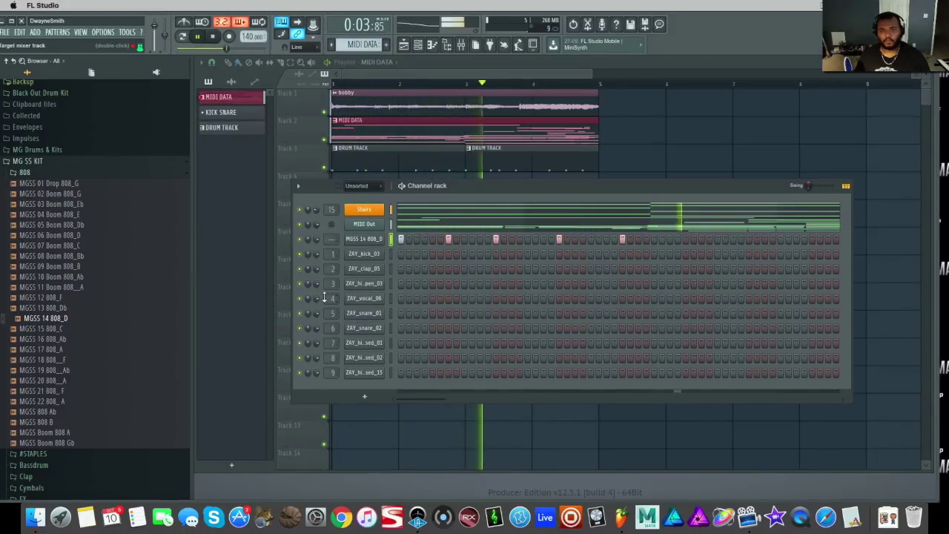
{"action": "key", "text": "space"}
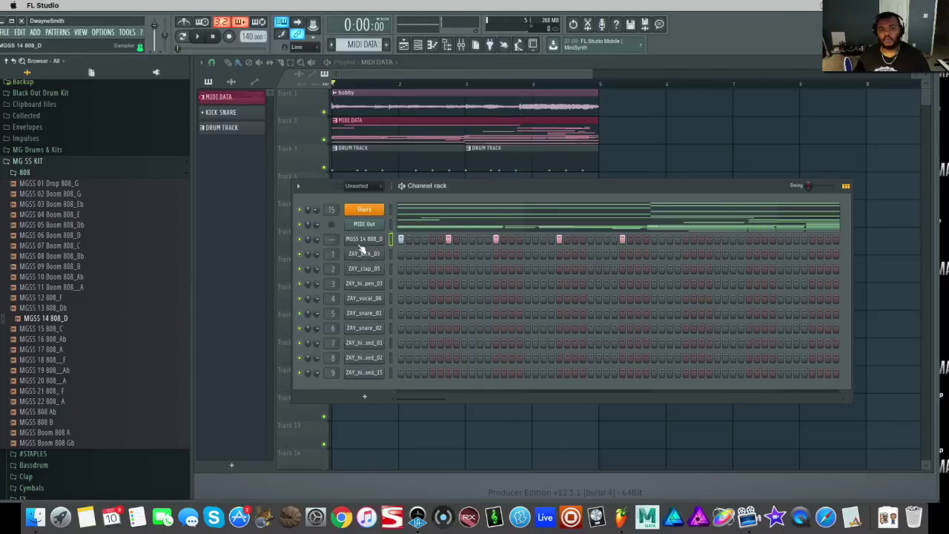
{"action": "right_click", "coordinate": [367, 249]}
Lengthen the five 808 notes, duplicate them with Ctrl+B, shift them one step earlier, and audition
{"action": "left_click", "coordinate": [405, 239]}
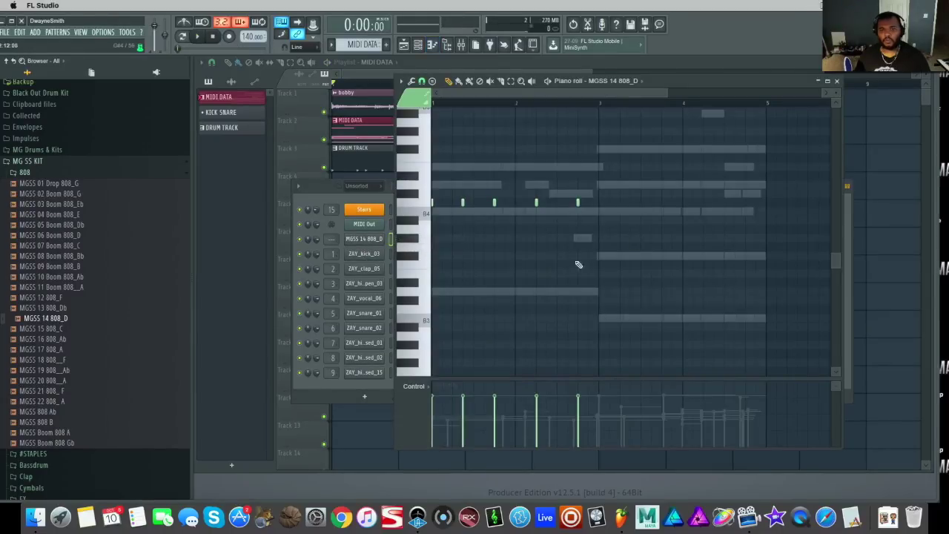
{"action": "scroll", "coordinate": [519, 267], "scroll_direction": "up", "scroll_amount": 2}
{"action": "scroll", "coordinate": [563, 293], "scroll_direction": "down", "scroll_amount": 1}
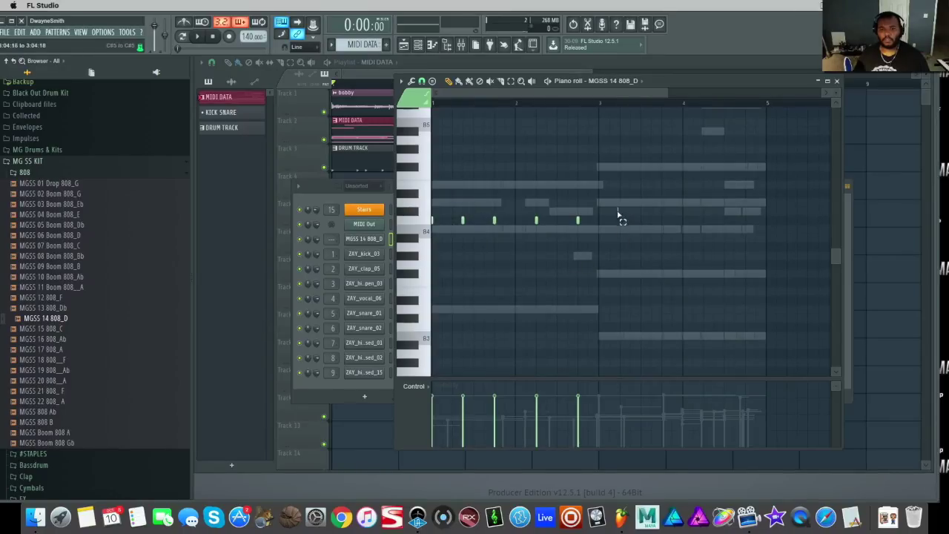
{"action": "left_click_drag", "start_coordinate": [618, 210], "coordinate": [433, 222]}
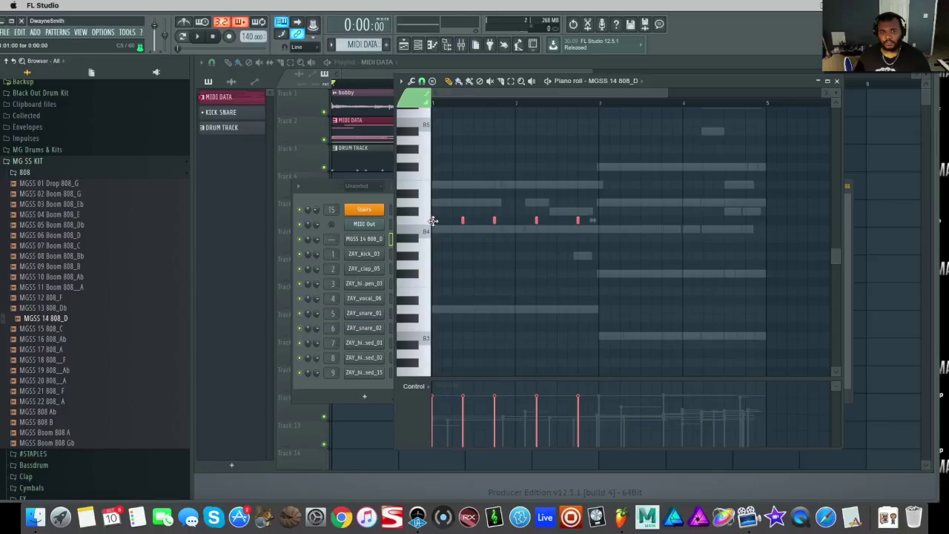
{"action": "mouse_move", "coordinate": [434, 220]}
{"action": "left_mouse_down"}
{"action": "mouse_move", "coordinate": [456, 227]}
{"action": "mouse_move", "coordinate": [442, 235]}
{"action": "left_mouse_up"}
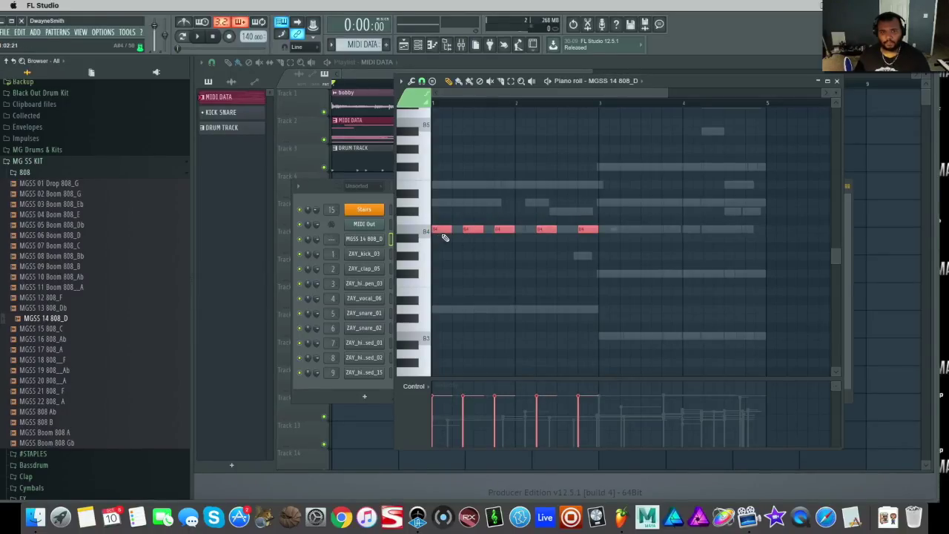
{"action": "key", "text": "ctrl+b"}
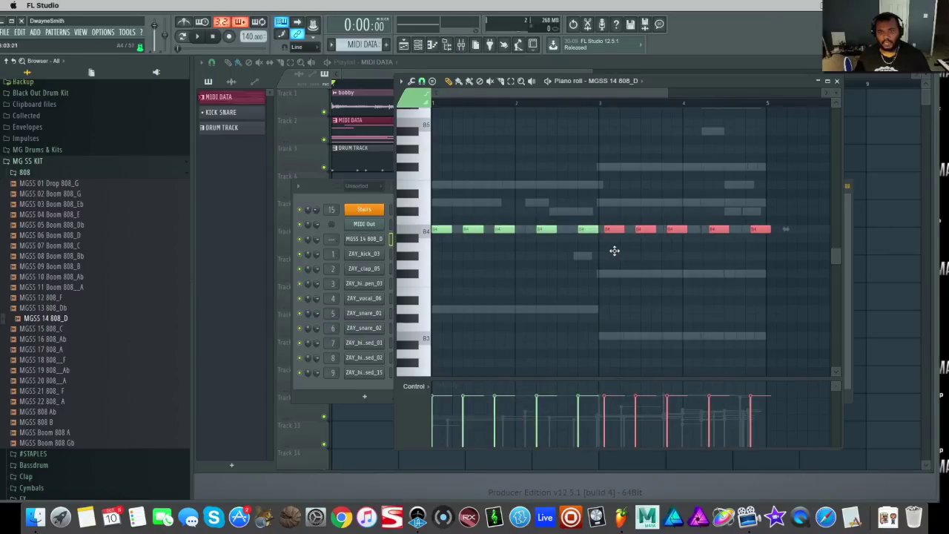
{"action": "key", "text": "shift+Left"}
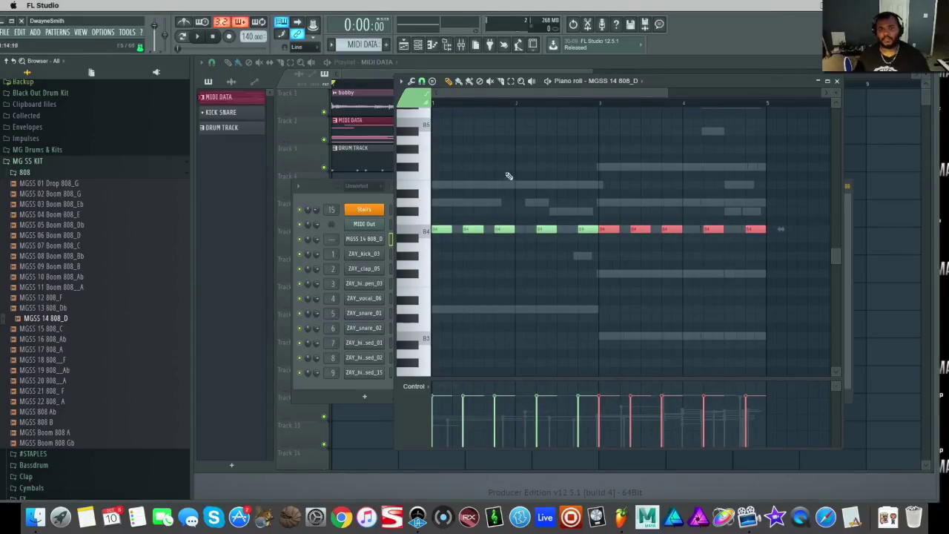
{"action": "key", "text": "ctrl+d"}
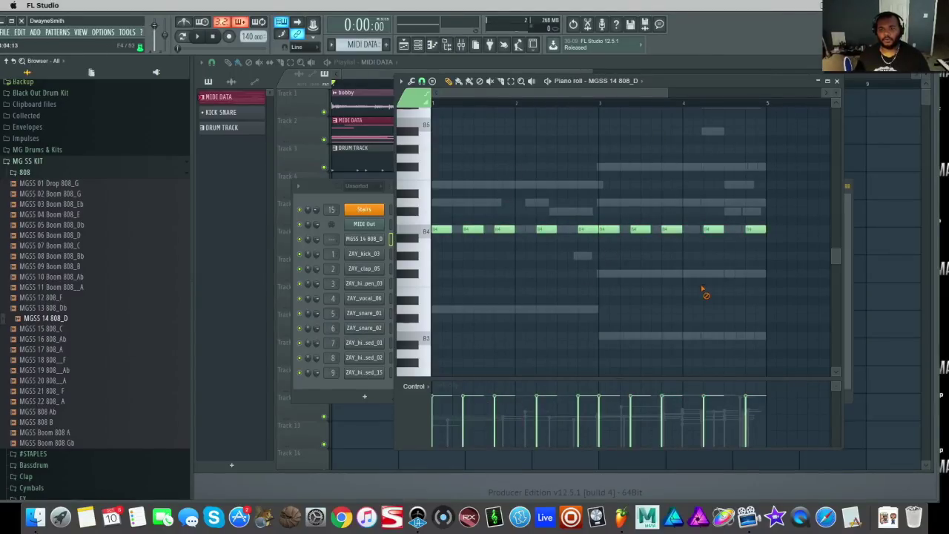
{"action": "key", "text": "space"}
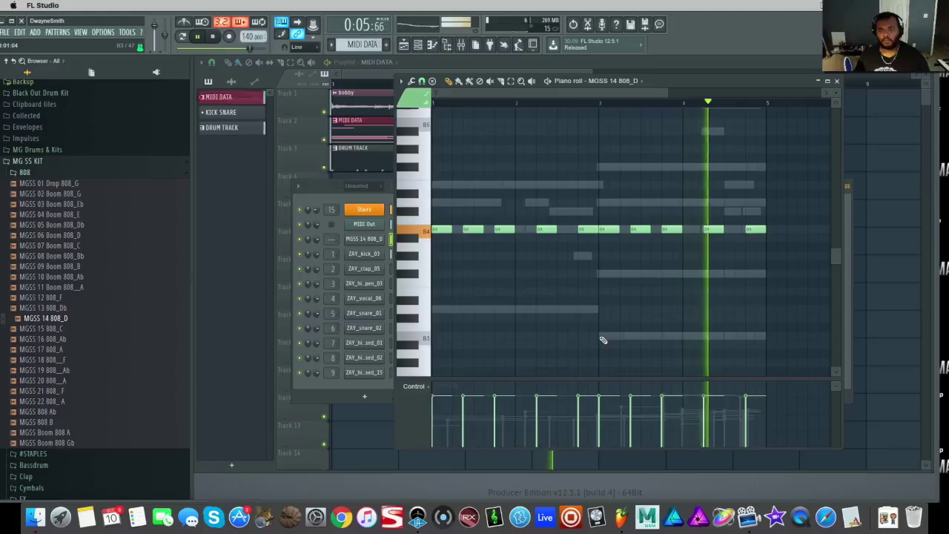
{"action": "key", "text": "space"}
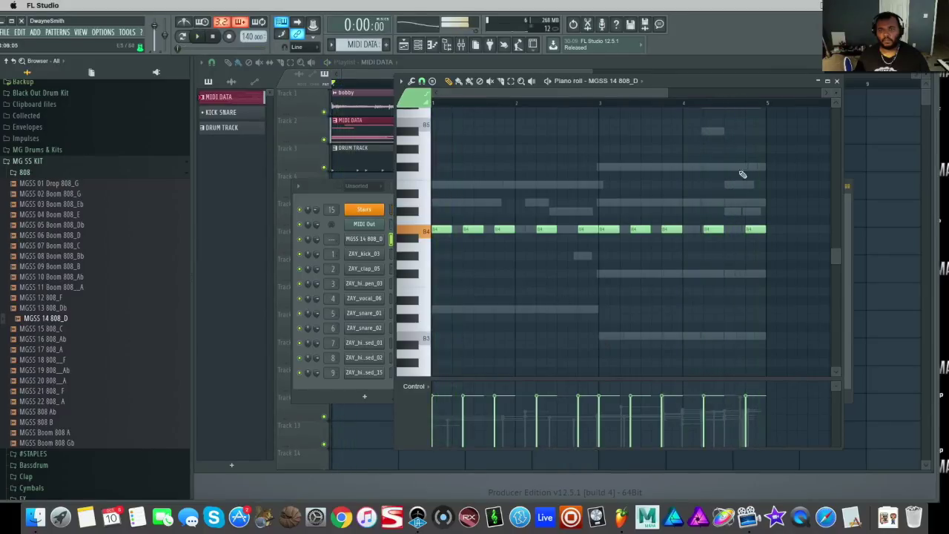
{"action": "left_click", "coordinate": [838, 82]}
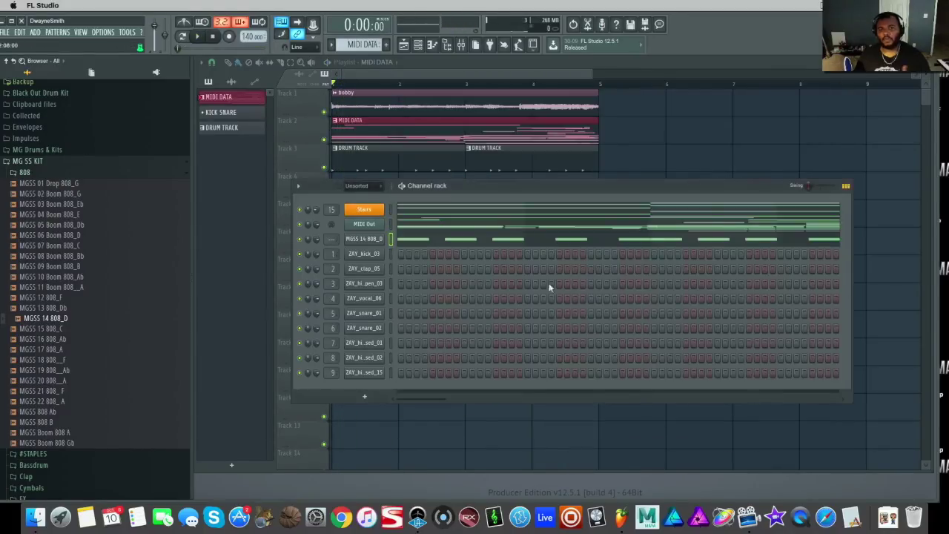
Enable the 808's volume envelope with zero attack, a hold, reshaped decay and a longer release
{"action": "left_click", "coordinate": [364, 242]}
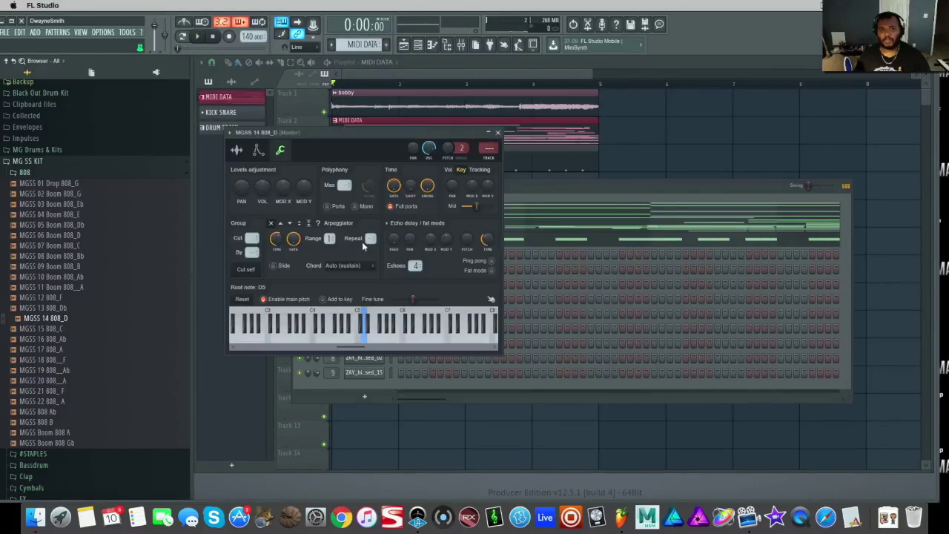
{"action": "left_click", "coordinate": [260, 149]}
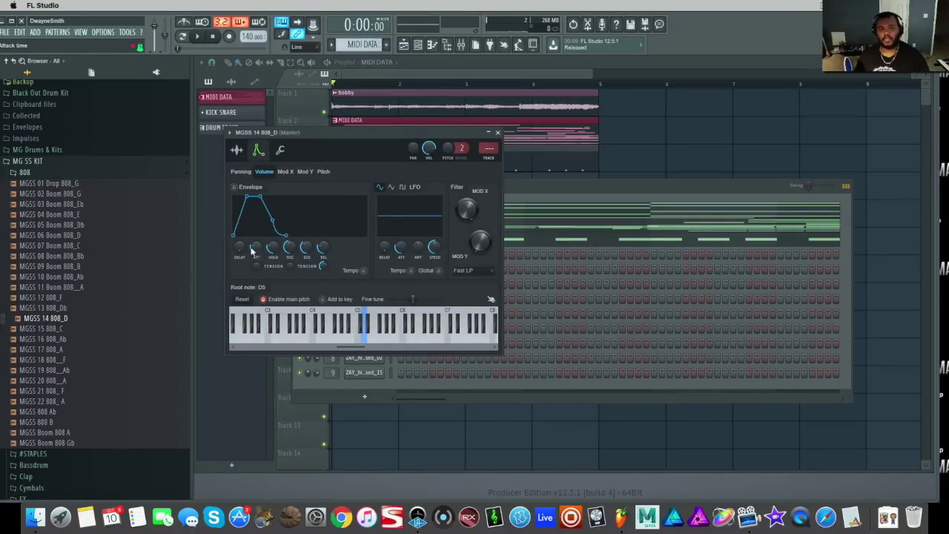
{"action": "left_click_drag", "start_coordinate": [251, 250], "coordinate": [252, 282]}
{"action": "left_click_drag", "start_coordinate": [272, 249], "coordinate": [306, 275]}
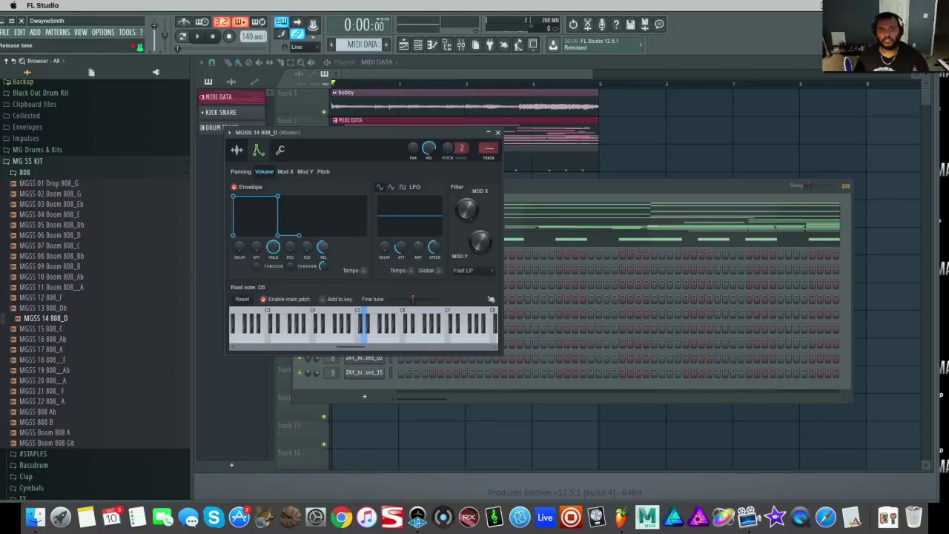
{"action": "left_click_drag", "start_coordinate": [322, 247], "coordinate": [323, 232]}
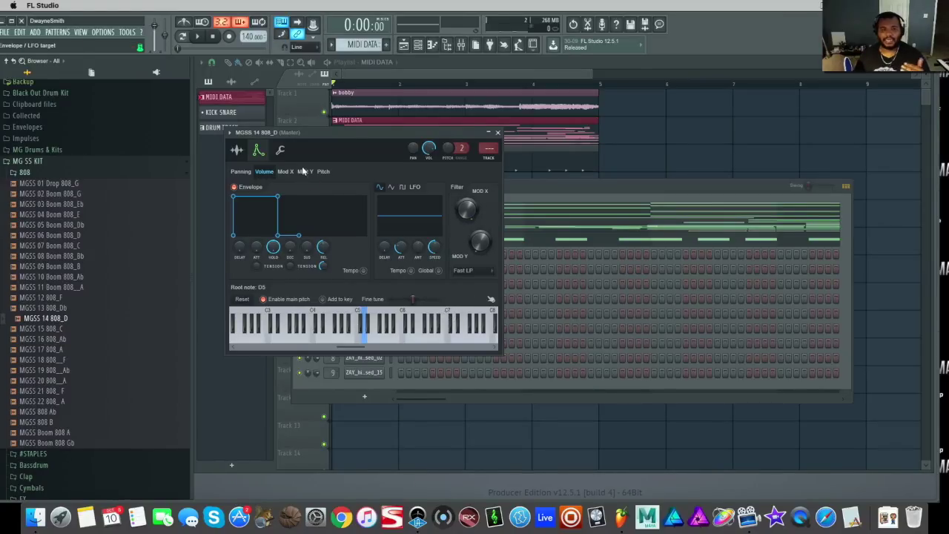
Set the 808 channel to Mono so it plays one note at a time
{"action": "left_click", "coordinate": [281, 150]}
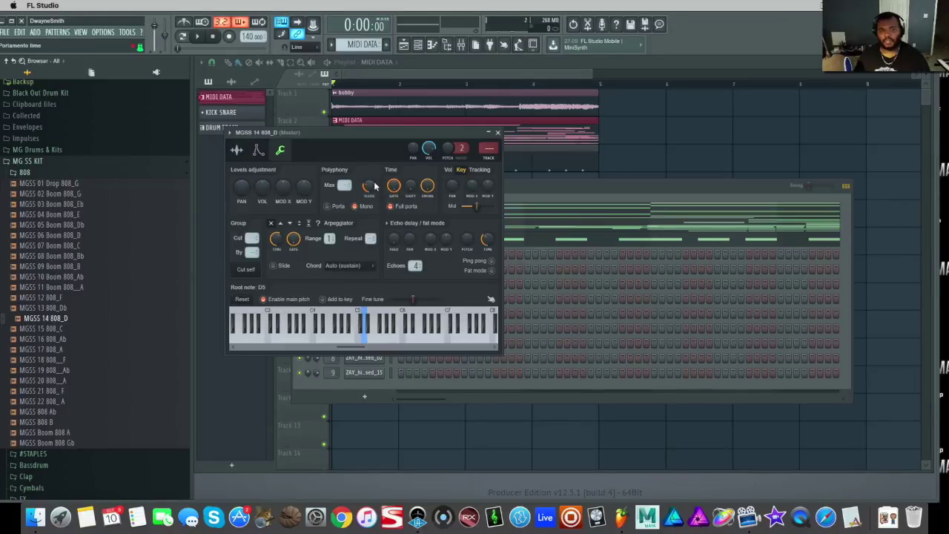
{"action": "left_click", "coordinate": [355, 206]}
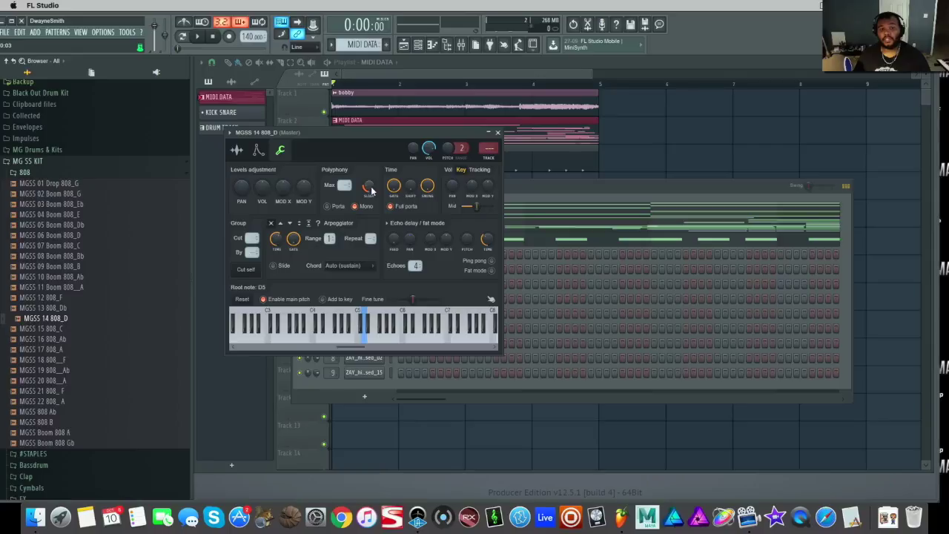
{"action": "left_click", "coordinate": [498, 134]}
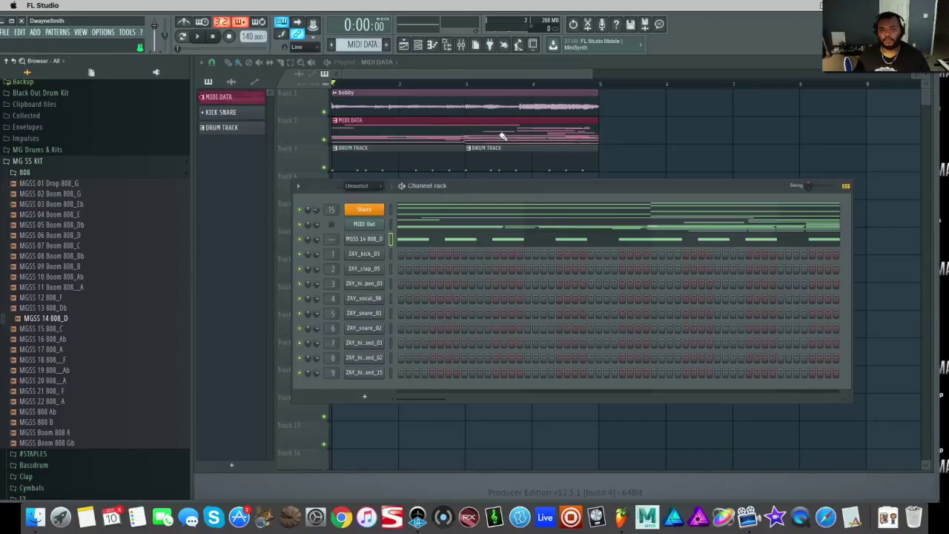
Audition the 808 line and draw higher accent notes in its piano roll, including one near bar 4
{"action": "key", "text": "space"}
{"action": "left_click", "coordinate": [486, 243]}
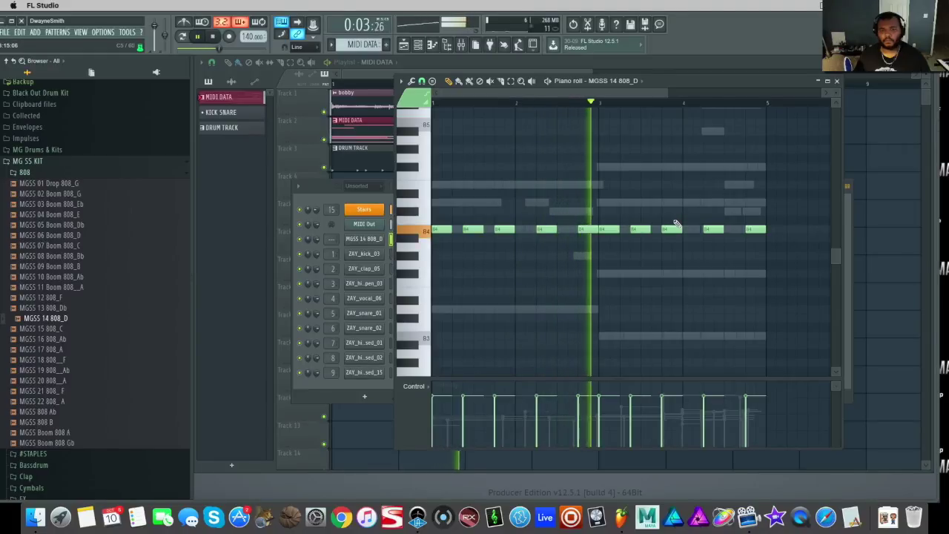
{"action": "key", "text": "space"}
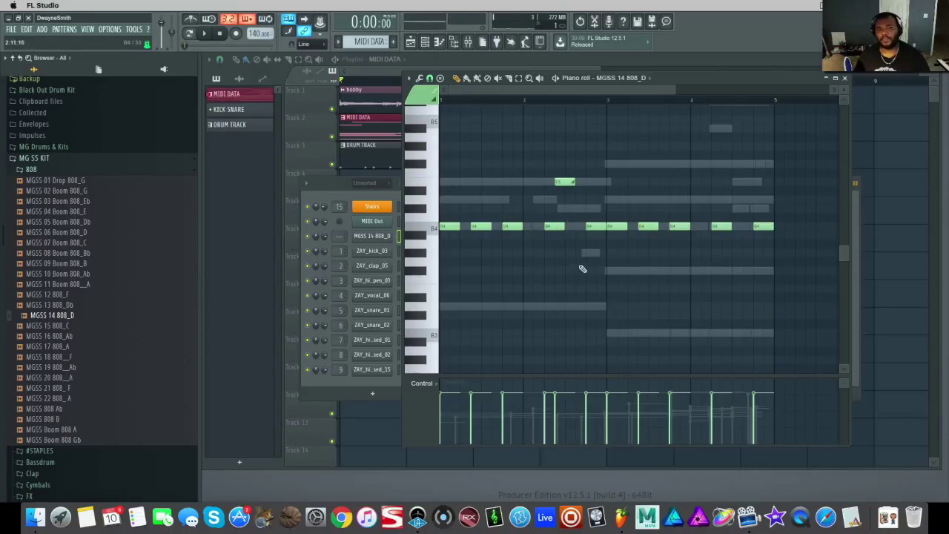
{"action": "key", "text": "space"}
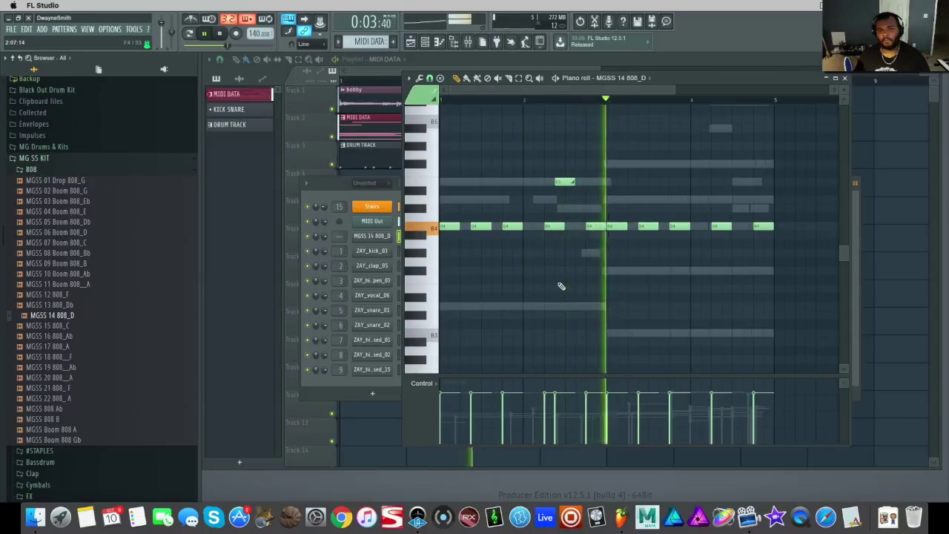
{"action": "left_click", "coordinate": [730, 164]}
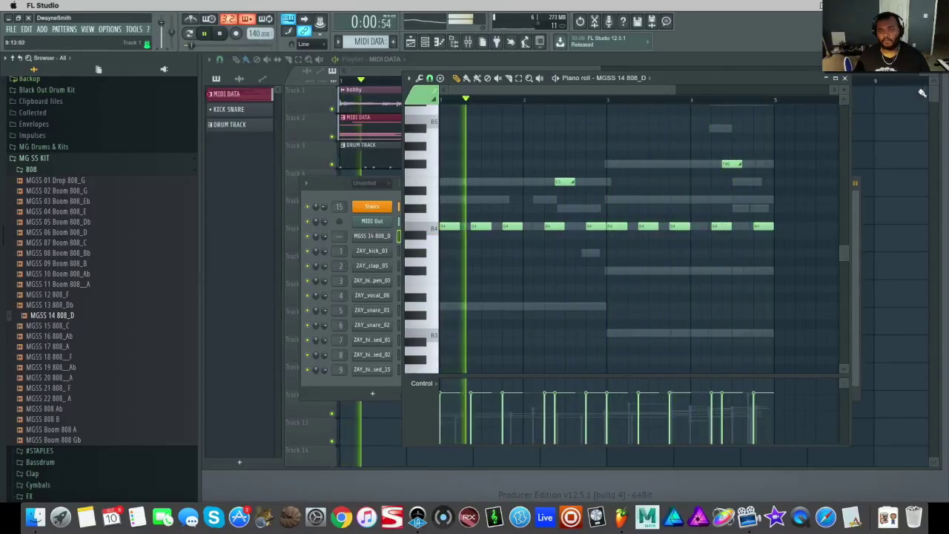
{"action": "left_click", "coordinate": [844, 78]}
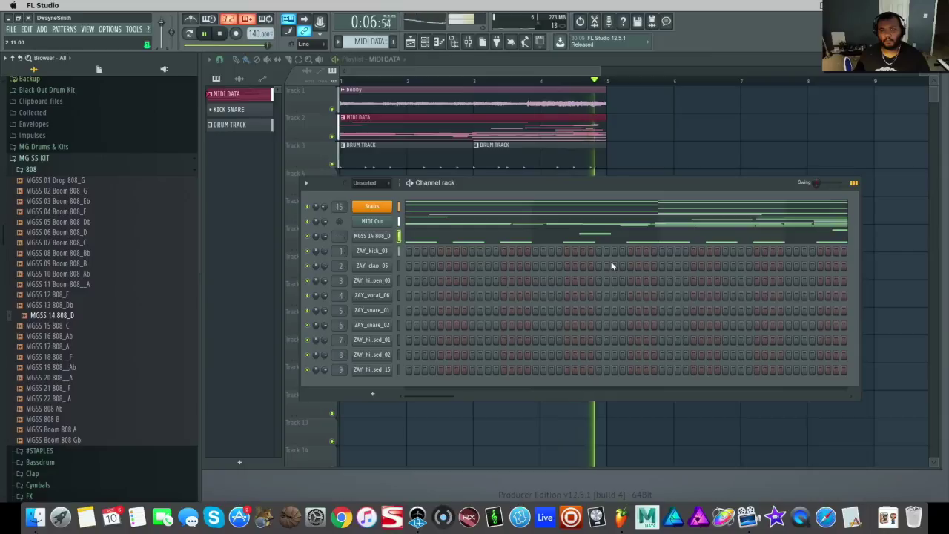
{"action": "key", "text": "space"}
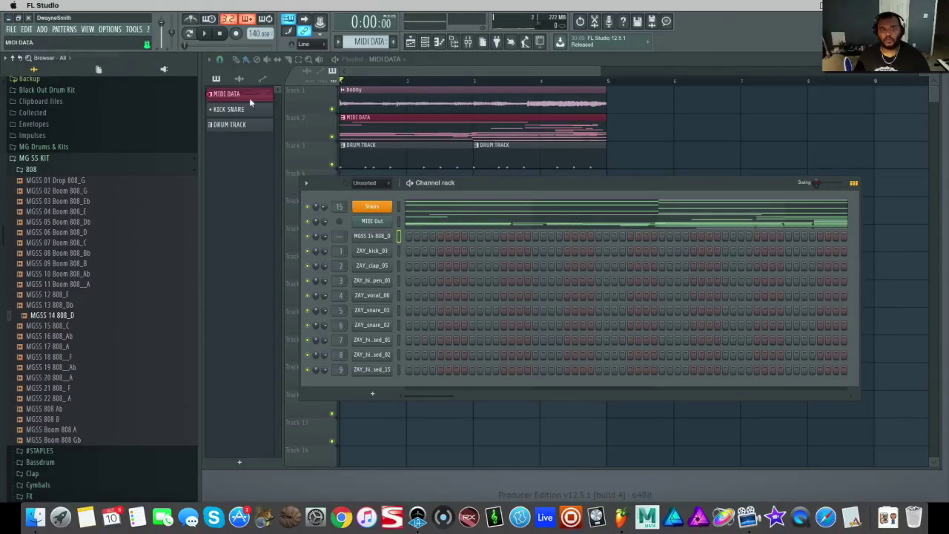
Create a new pattern for the 808 REG line and colour it purple
{"action": "left_click", "coordinate": [390, 43]}
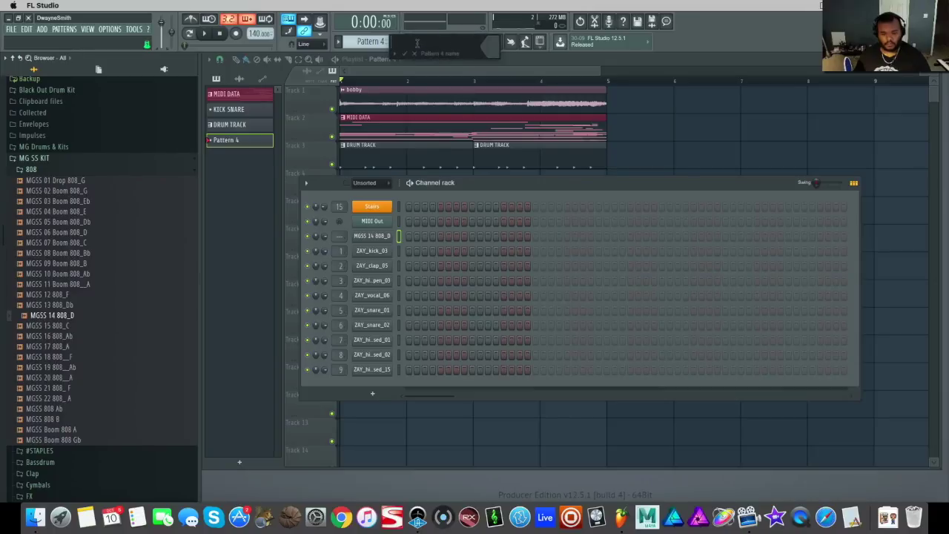
{"action": "left_click", "coordinate": [496, 45]}
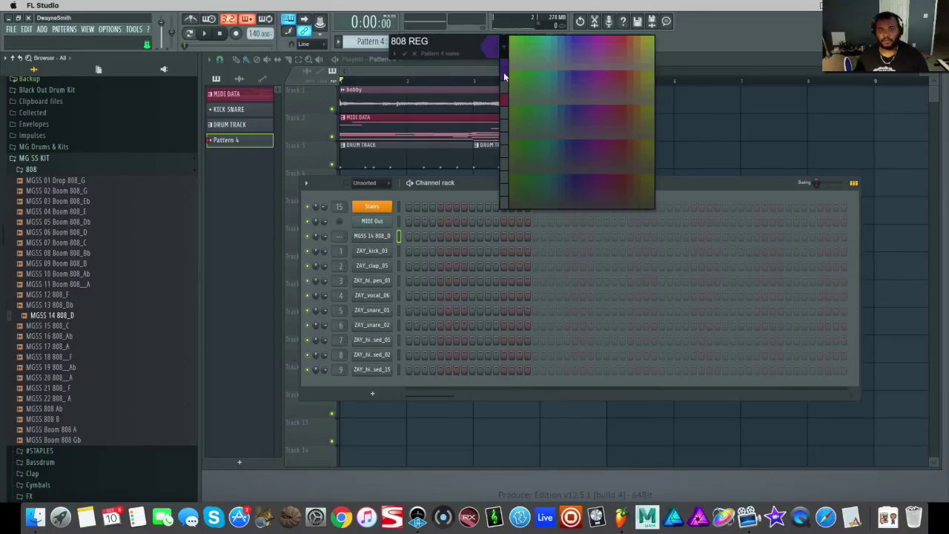
{"action": "left_click", "coordinate": [504, 72]}
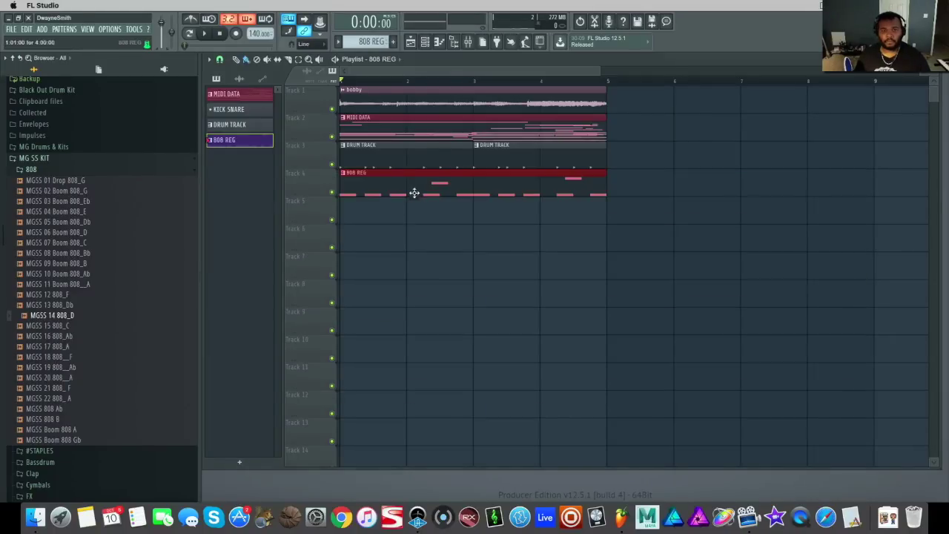
Mute track 4 holding the 808 REG clip and bring up the channel rack
{"action": "left_click", "coordinate": [333, 193]}
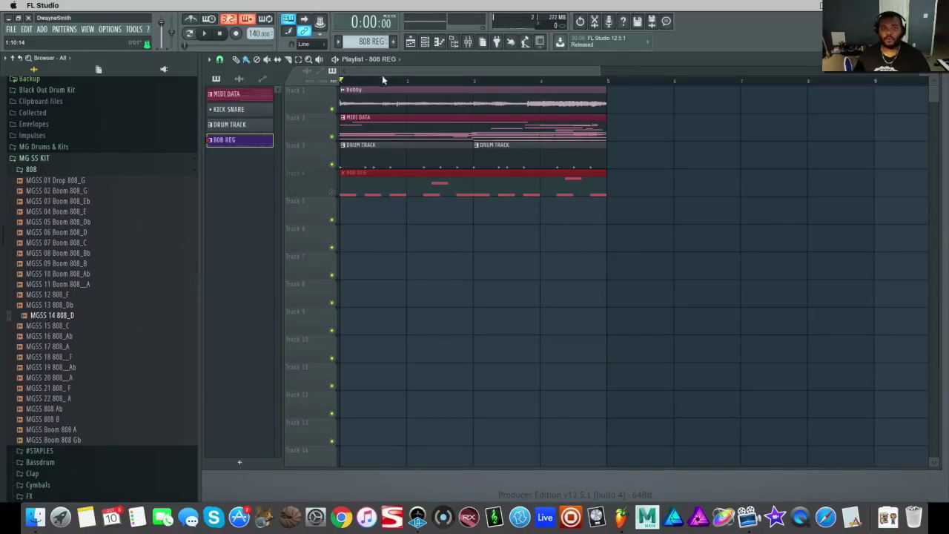
{"action": "left_click", "coordinate": [424, 41]}
{"action": "left_click", "coordinate": [108, 368]}
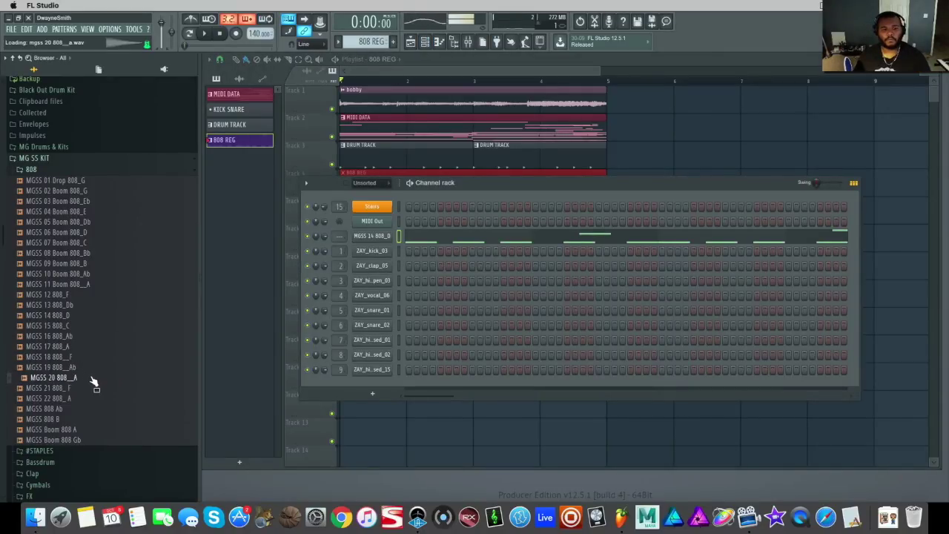
Audition the kit's 808 samples and add MGSS 16 808_Ab as a new channel
{"action": "left_click", "coordinate": [78, 370]}
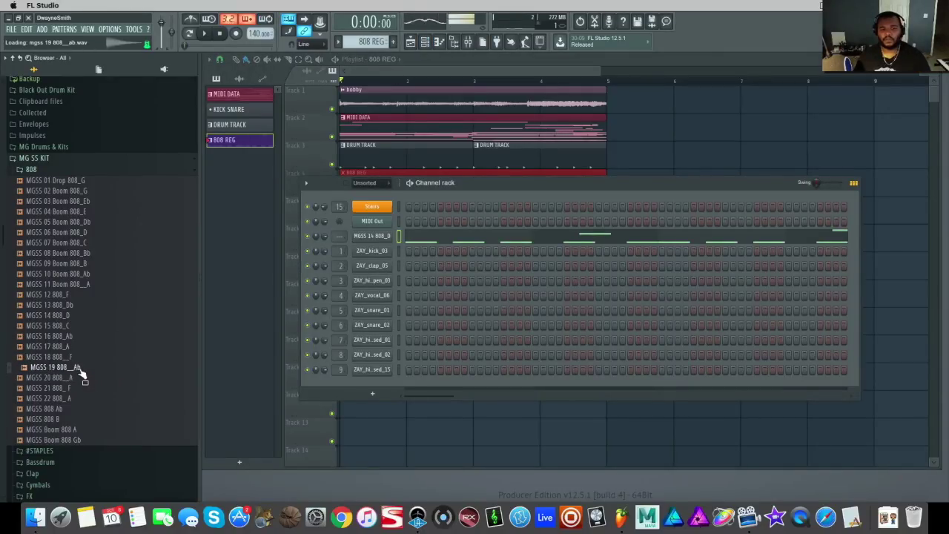
{"action": "left_click", "coordinate": [89, 305]}
{"action": "left_click", "coordinate": [87, 294]}
{"action": "left_click", "coordinate": [89, 325]}
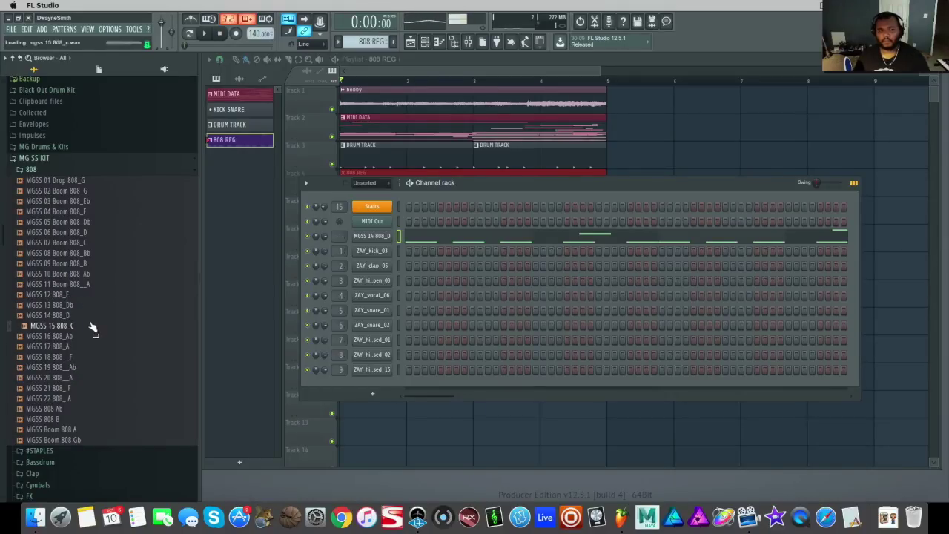
{"action": "left_click", "coordinate": [87, 336]}
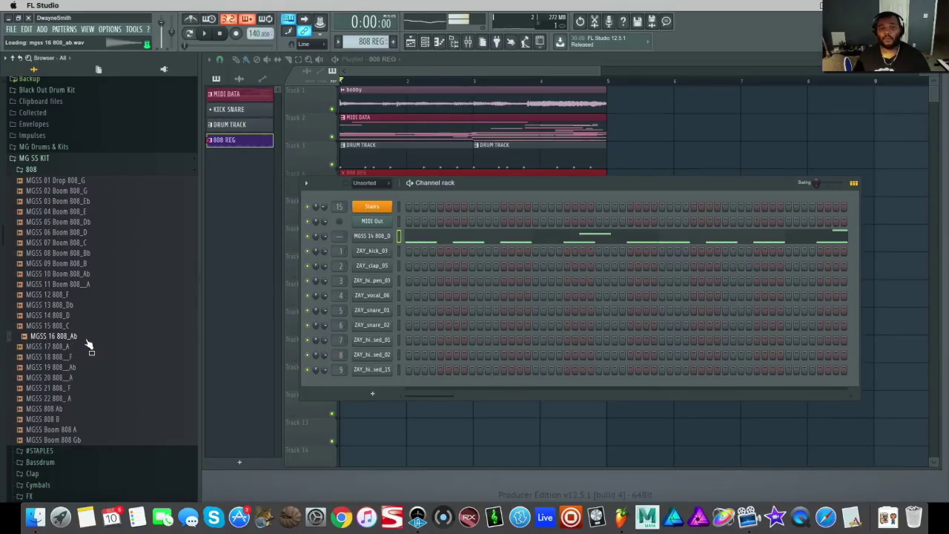
{"action": "left_click_drag", "start_coordinate": [108, 343], "coordinate": [394, 238]}
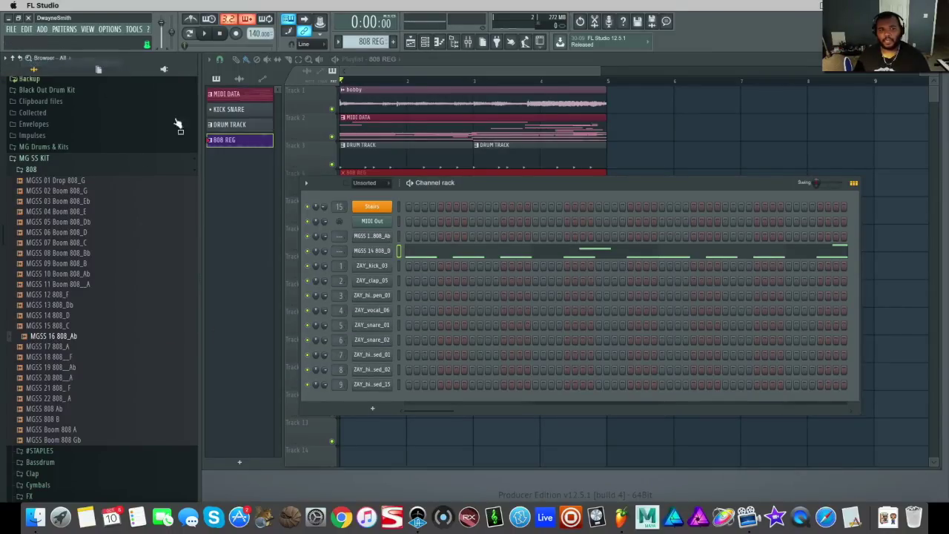
Briefly open and close the Stairs channel's piano roll, then bring up the Edit menu
{"action": "double_click", "coordinate": [375, 116]}
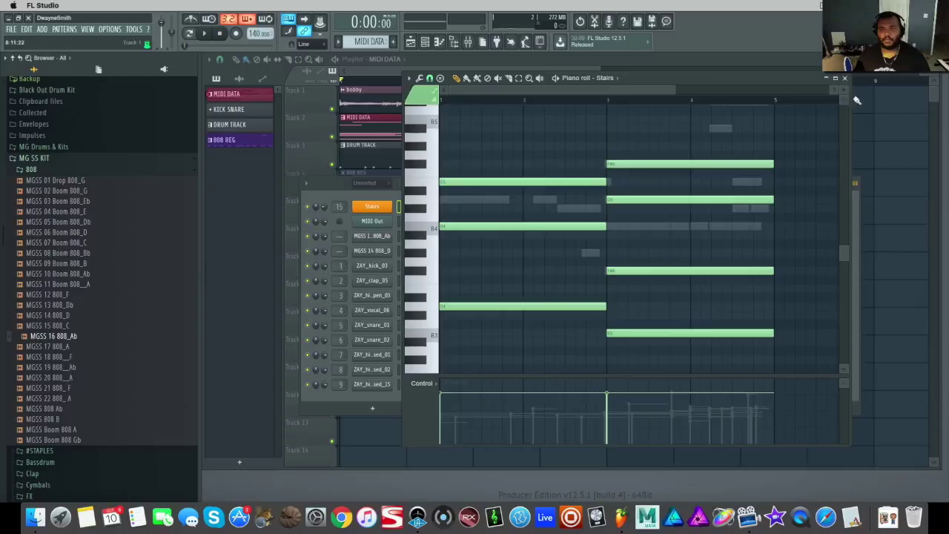
{"action": "left_click", "coordinate": [845, 79]}
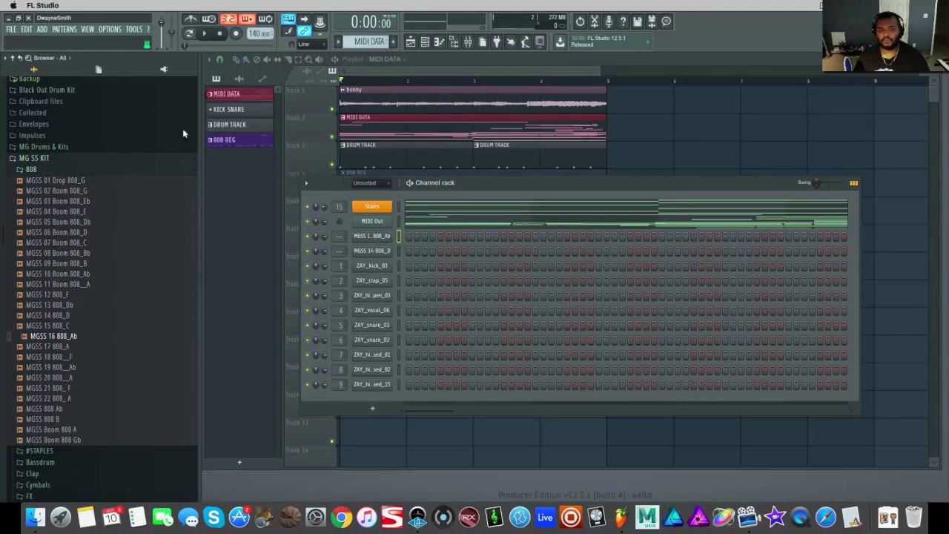
{"action": "left_click", "coordinate": [27, 31]}
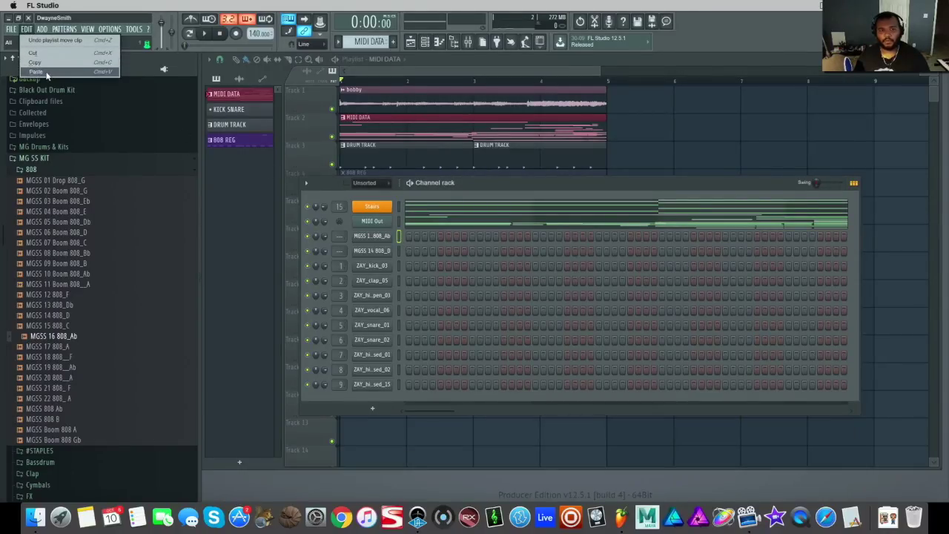
Paste the copied notes into MGSS 16 808_Ab and drag one B4 note lower
{"action": "left_click", "coordinate": [37, 72]}
{"action": "left_click", "coordinate": [455, 236]}
{"action": "scroll", "coordinate": [598, 265], "scroll_direction": "up", "scroll_amount": 3}
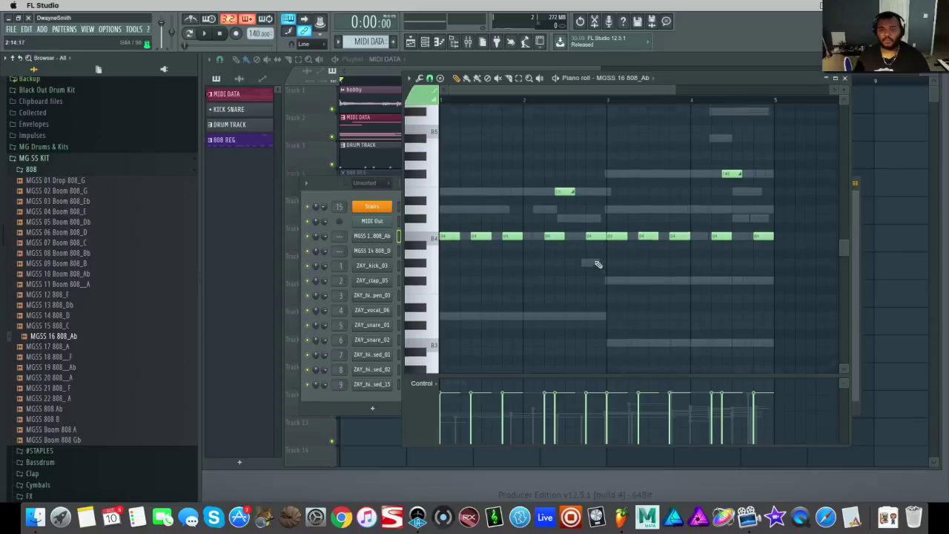
{"action": "scroll", "coordinate": [598, 265], "scroll_direction": "down", "scroll_amount": 2}
{"action": "scroll", "coordinate": [593, 269], "scroll_direction": "down", "scroll_amount": 2}
{"action": "key", "text": "space"}
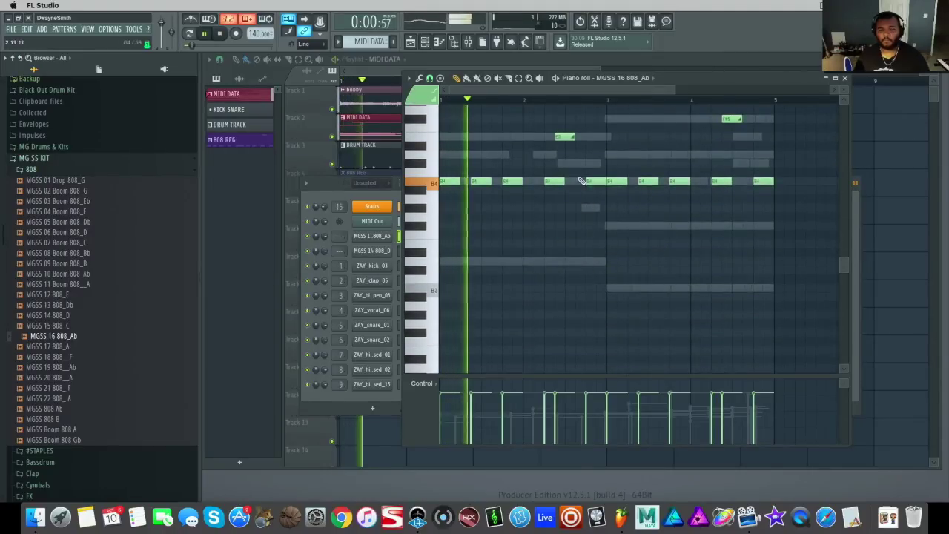
{"action": "left_click", "coordinate": [558, 183]}
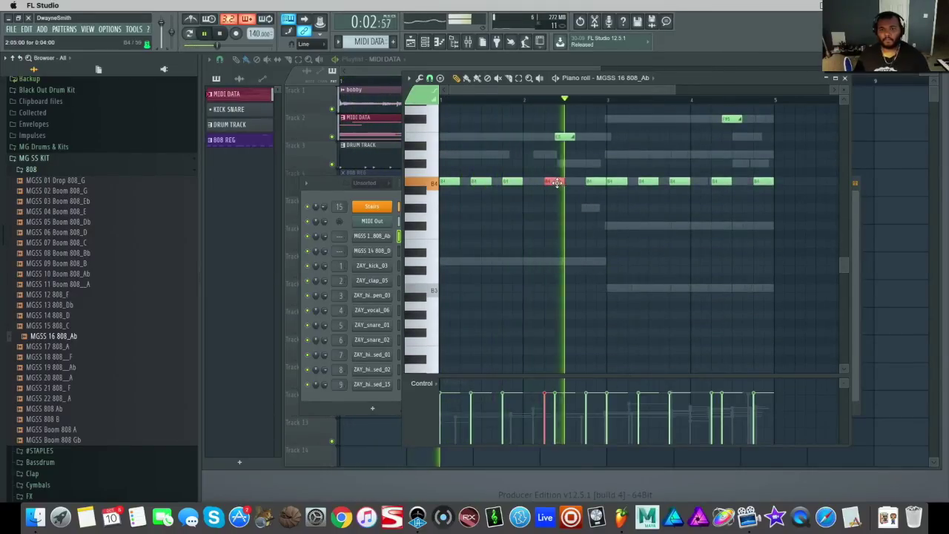
{"action": "key", "text": "space"}
{"action": "left_click_drag", "start_coordinate": [509, 177], "coordinate": [509, 259]}
{"action": "key", "text": "space"}
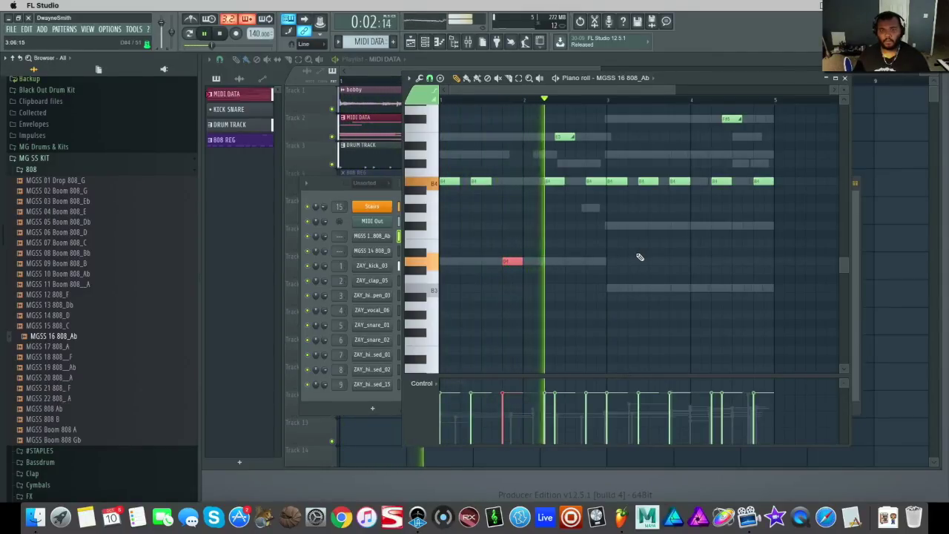
{"action": "key", "text": "space"}
Zoom the piano roll, check the Snap setting, and open MGSS 14 808_D's channel settings
{"action": "scroll", "coordinate": [652, 193], "scroll_direction": "up", "scroll_amount": 3}
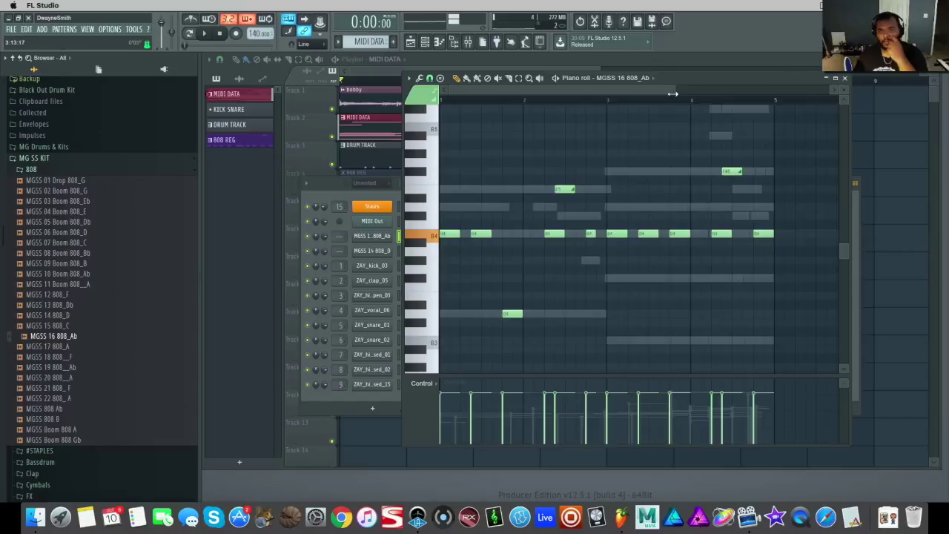
{"action": "left_click_drag", "start_coordinate": [672, 94], "coordinate": [553, 94]}
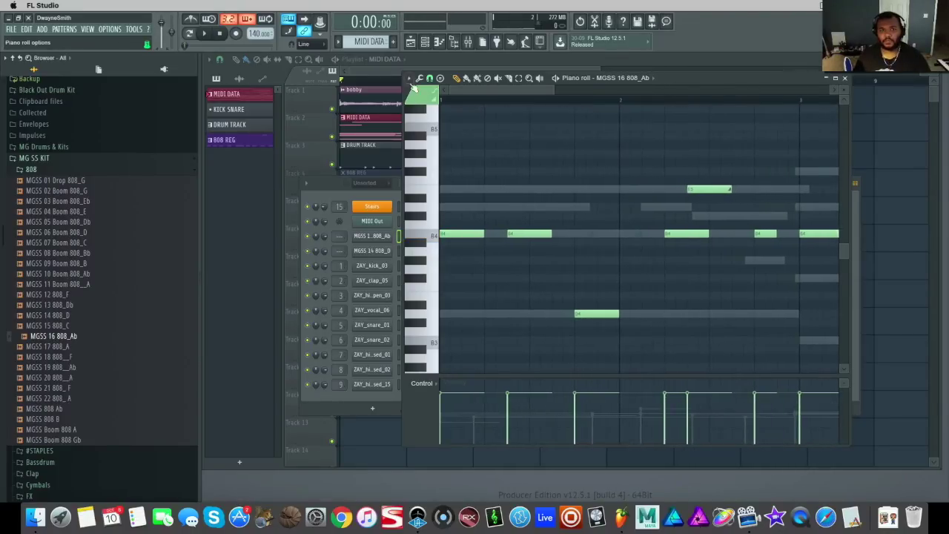
{"action": "left_click", "coordinate": [408, 78]}
{"action": "left_click", "coordinate": [430, 79]}
{"action": "left_click", "coordinate": [430, 78]}
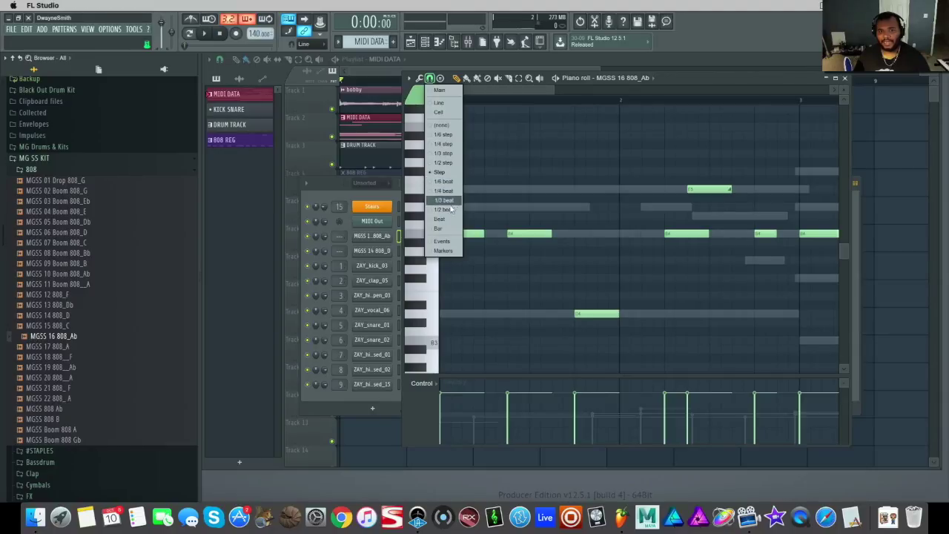
{"action": "left_click", "coordinate": [448, 174]}
{"action": "left_click", "coordinate": [373, 251]}
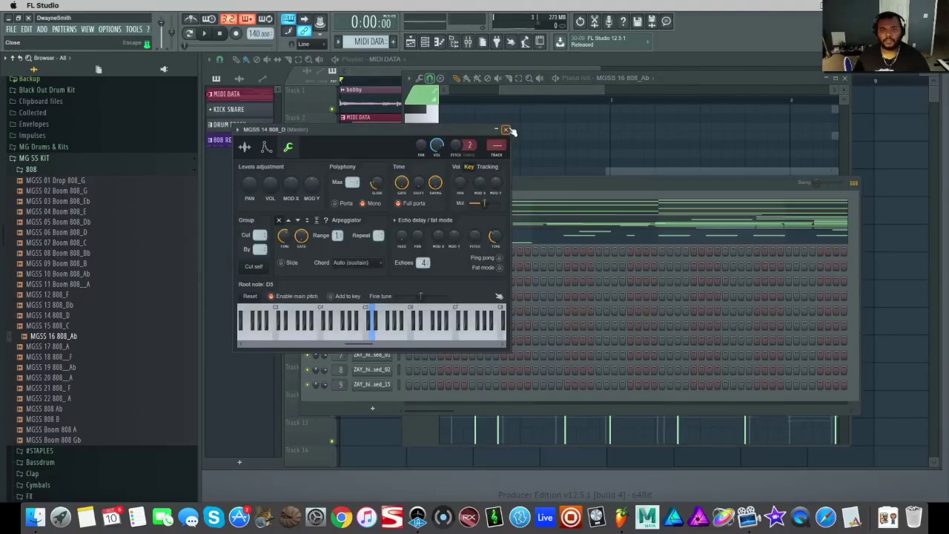
Swap to MGSS 16 808_Ab's channel settings and audition its Envelope tab
{"action": "left_click", "coordinate": [507, 130]}
{"action": "left_click", "coordinate": [364, 236]}
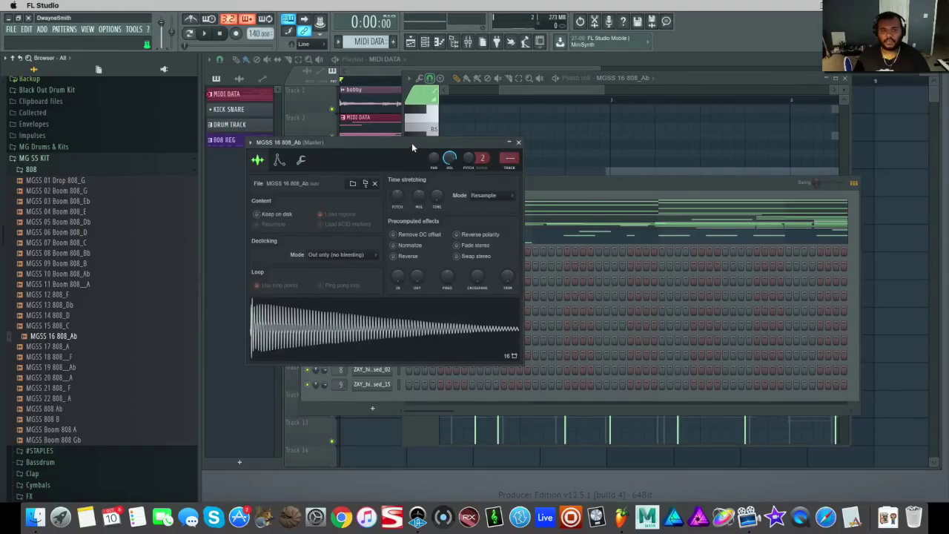
{"action": "left_click_drag", "start_coordinate": [411, 143], "coordinate": [566, 148]}
{"action": "left_click", "coordinate": [434, 166]}
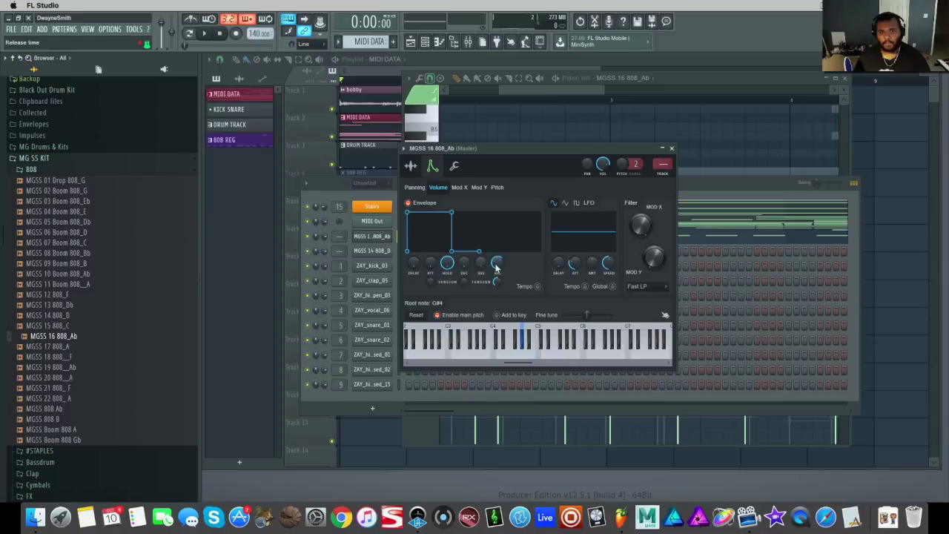
{"action": "key", "text": "space"}
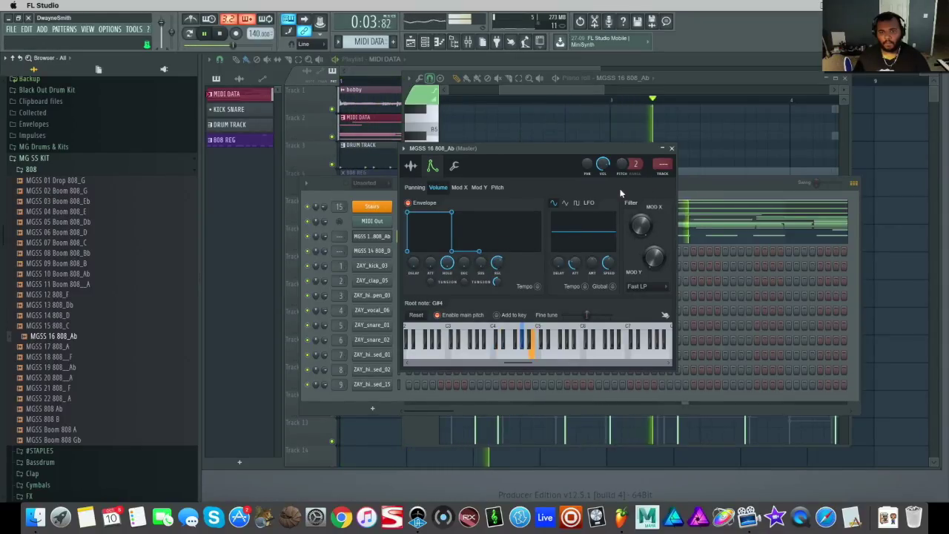
{"action": "key", "text": "Escape"}
{"action": "key", "text": "Escape"}
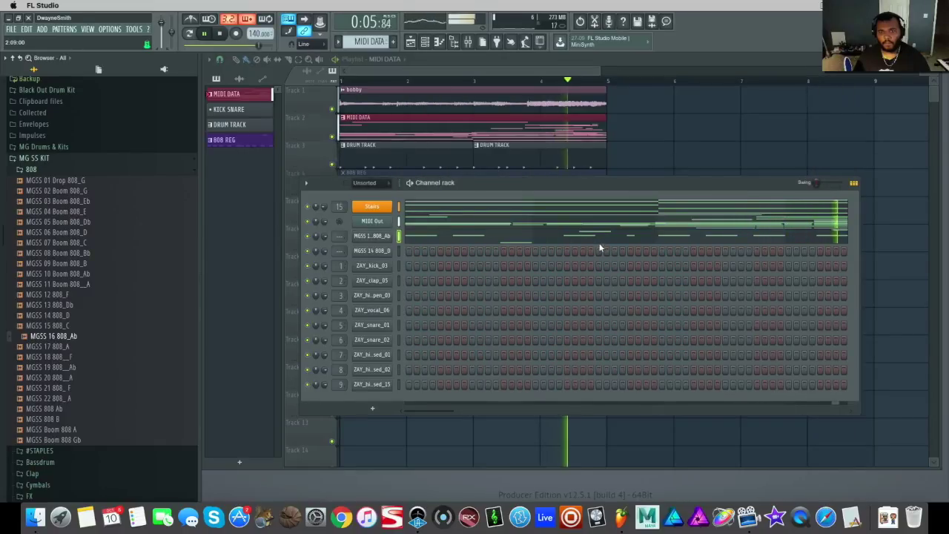
Turn down the 808_Ab volume release while playing, then close the settings
{"action": "key", "text": "F7"}
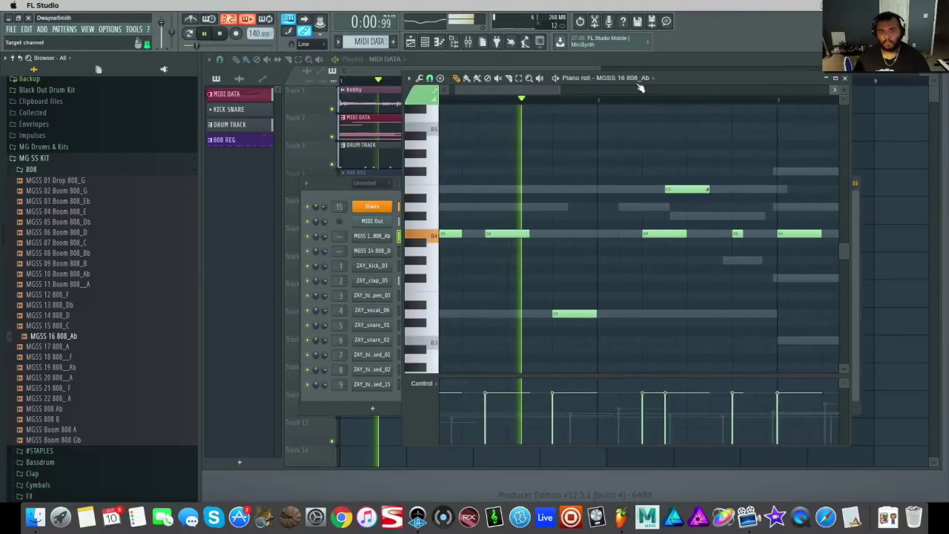
{"action": "left_click_drag", "start_coordinate": [640, 88], "coordinate": [445, 90]}
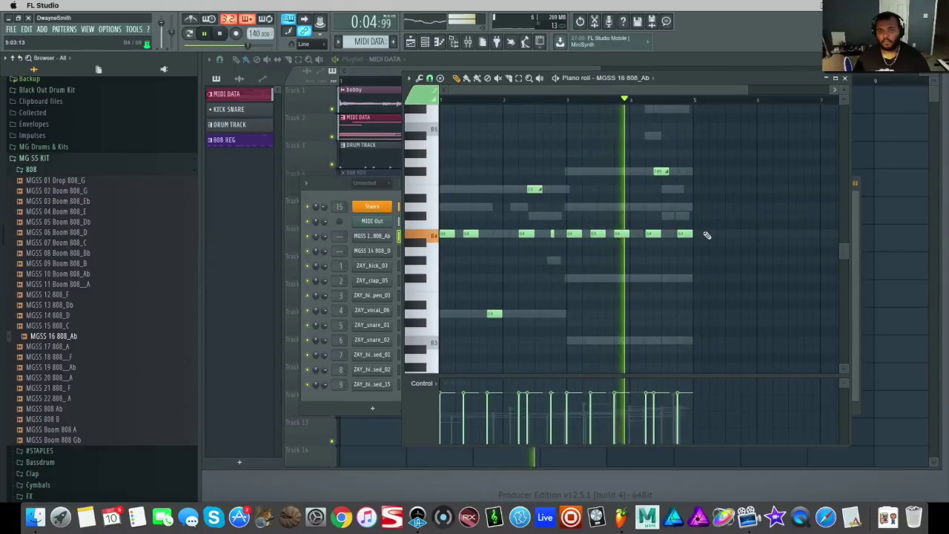
{"action": "scroll", "coordinate": [646, 219], "scroll_direction": "up", "scroll_amount": 2}
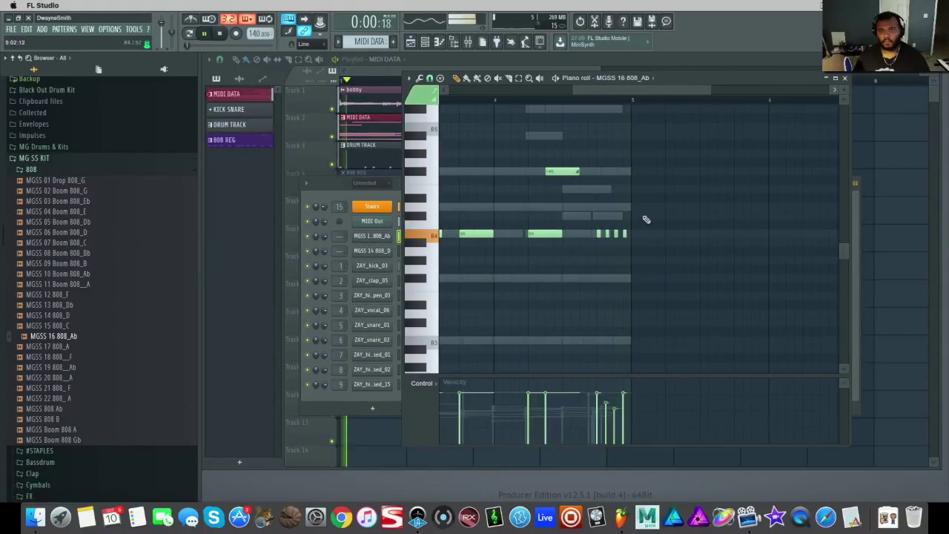
{"action": "left_click", "coordinate": [365, 237]}
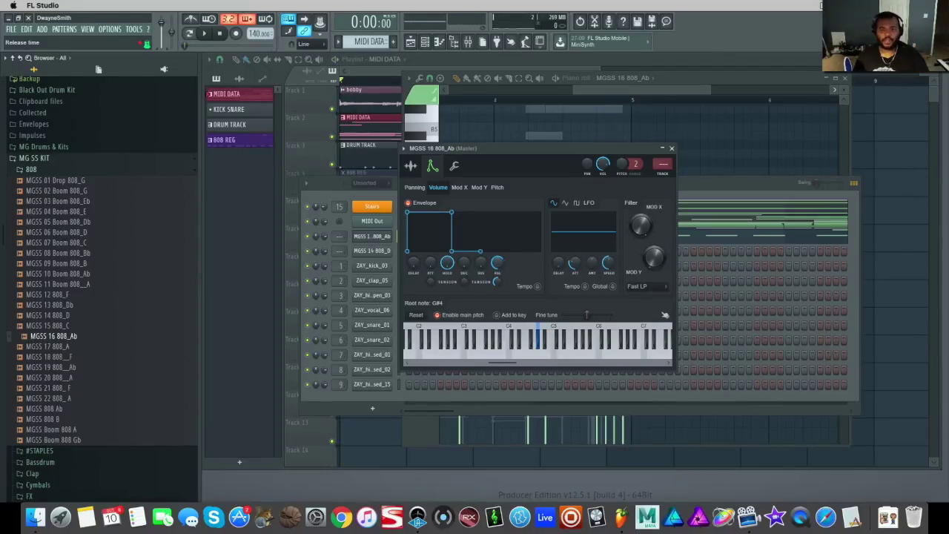
{"action": "key", "text": "space"}
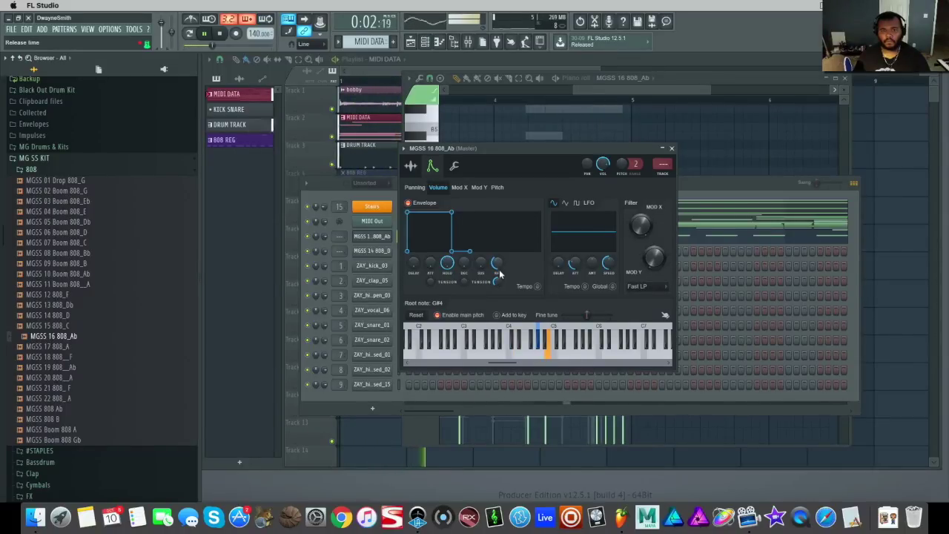
{"action": "left_click", "coordinate": [672, 148]}
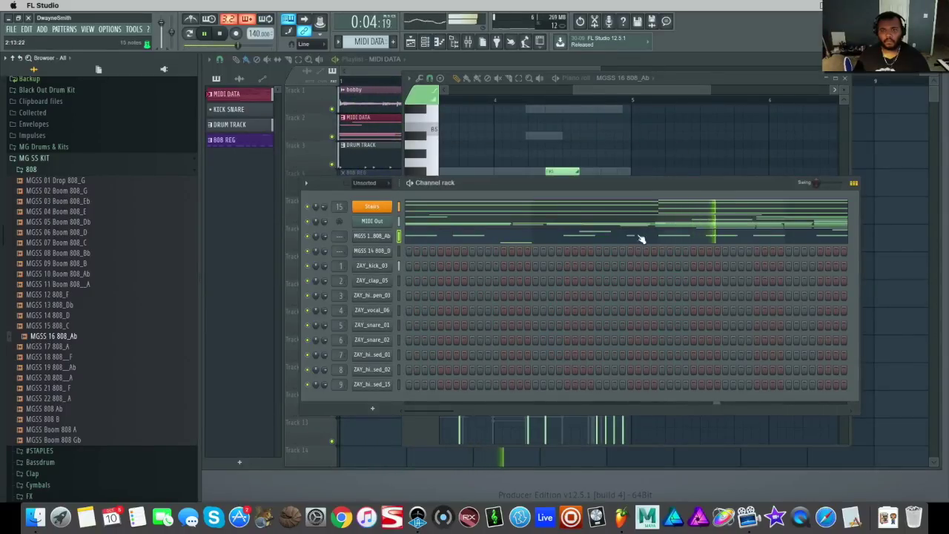
{"action": "key", "text": "F7"}
{"action": "key", "text": "F7"}
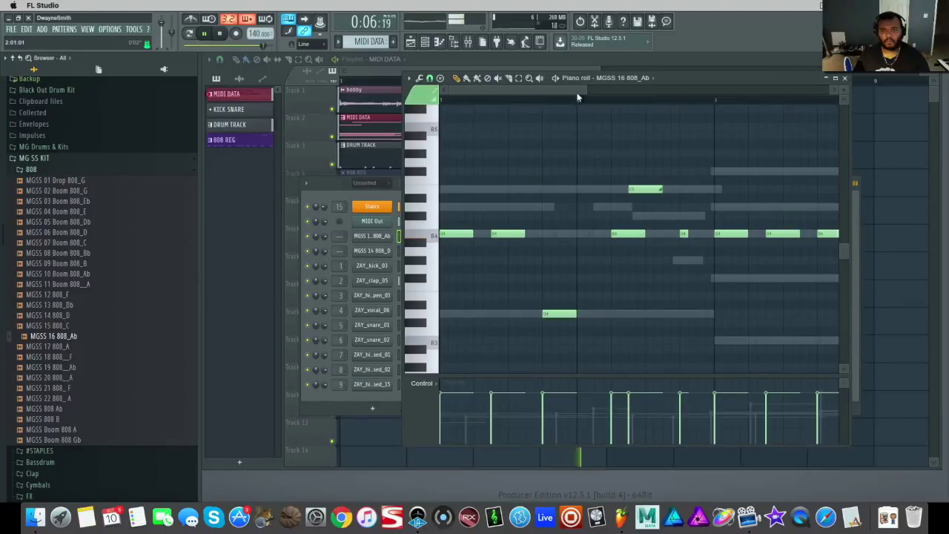
Drop the run of B4 808_Ab notes an octave with Ctrl+Down, keeping one higher note
{"action": "key", "text": "space"}
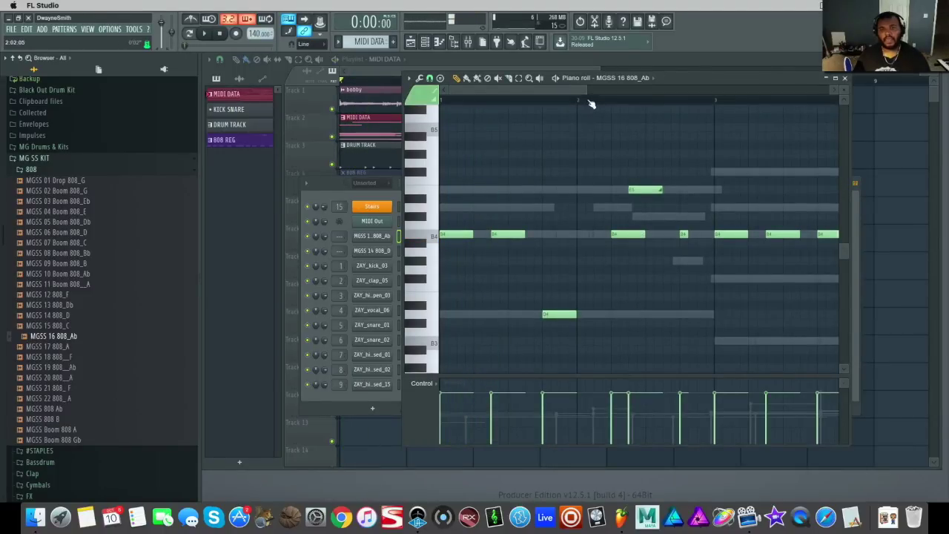
{"action": "left_click_drag", "start_coordinate": [586, 88], "coordinate": [651, 88]}
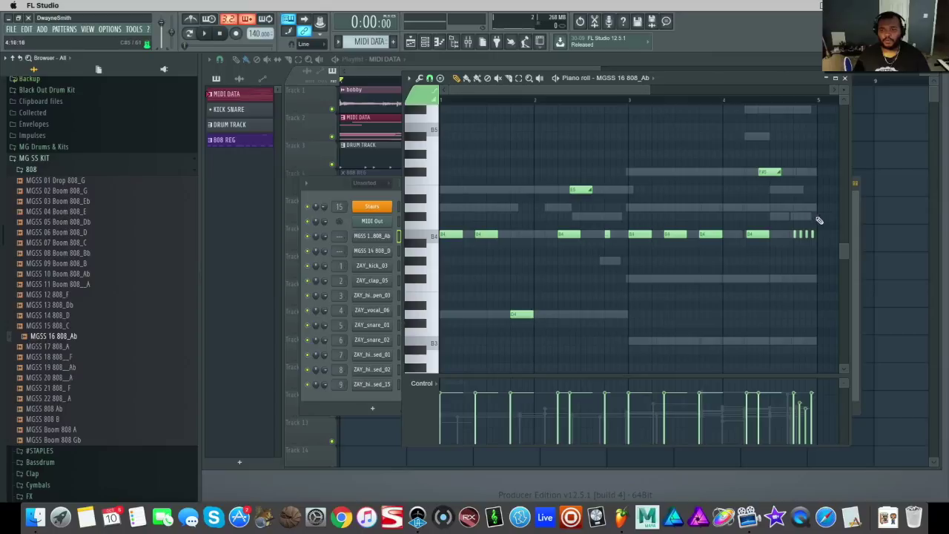
{"action": "left_click_drag", "start_coordinate": [831, 227], "coordinate": [441, 208]}
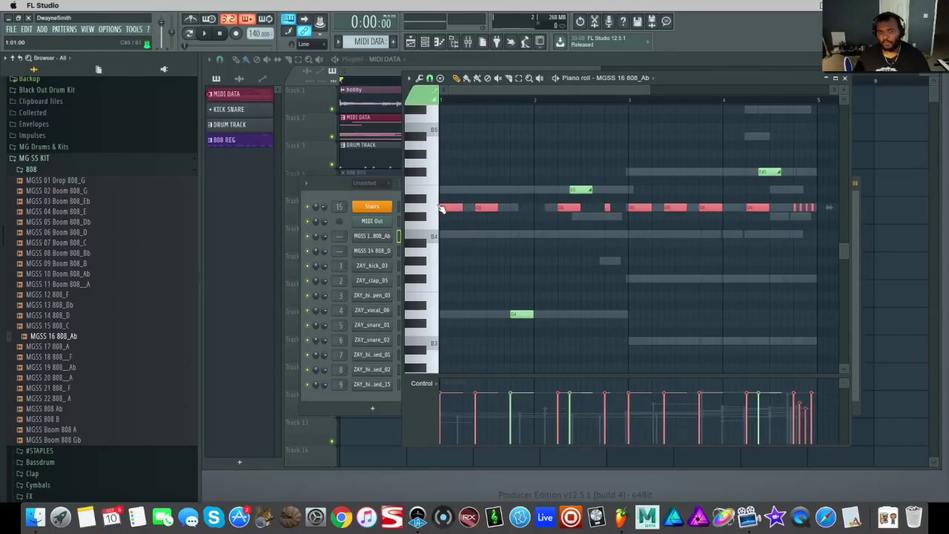
{"action": "left_click", "coordinate": [591, 268]}
{"action": "key", "text": "space"}
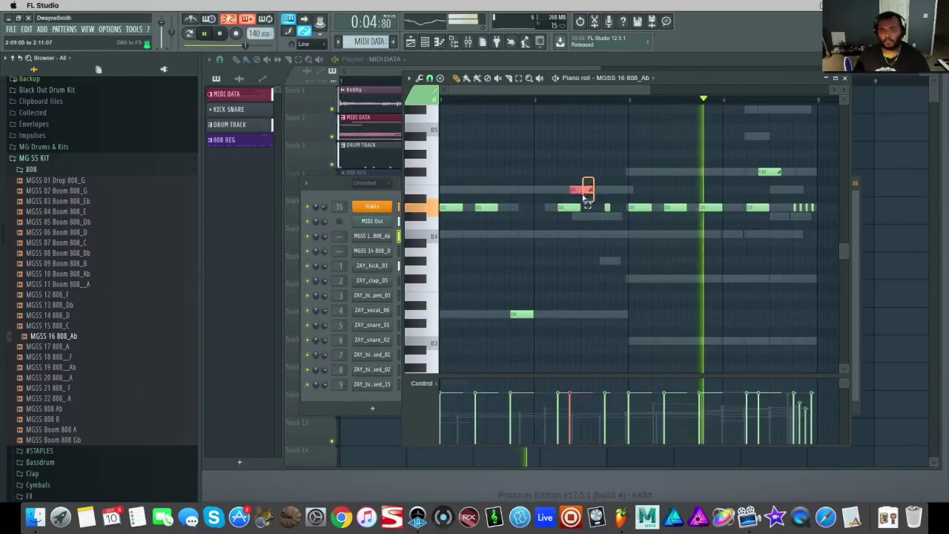
{"action": "key", "text": "ctrl+z"}
{"action": "key", "text": "space"}
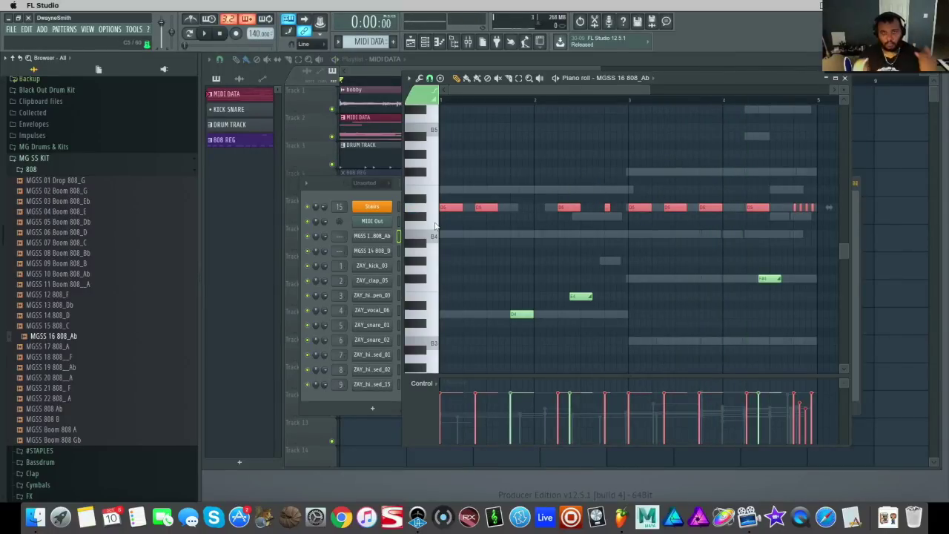
{"action": "key", "text": "ctrl+Down"}
{"action": "key", "text": "ctrl+d"}
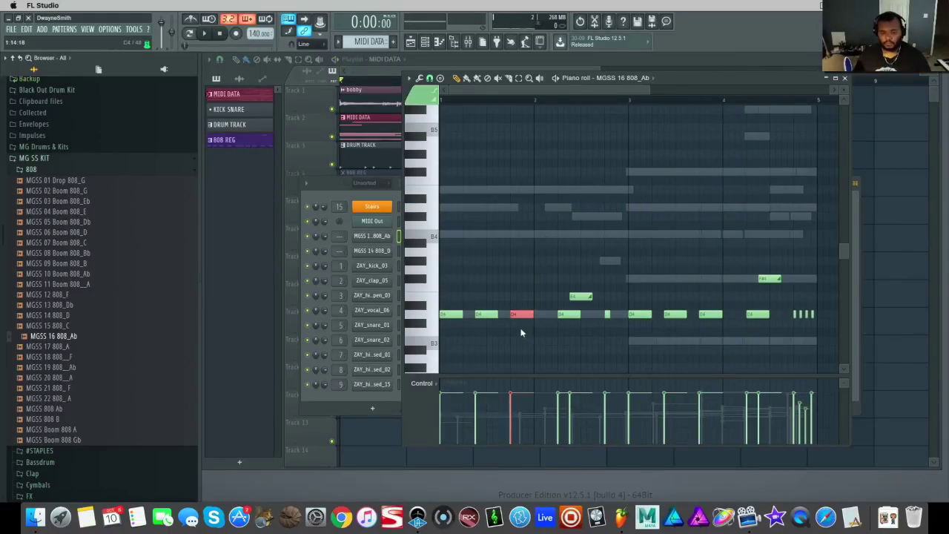
{"action": "key", "text": "ctrl+z"}
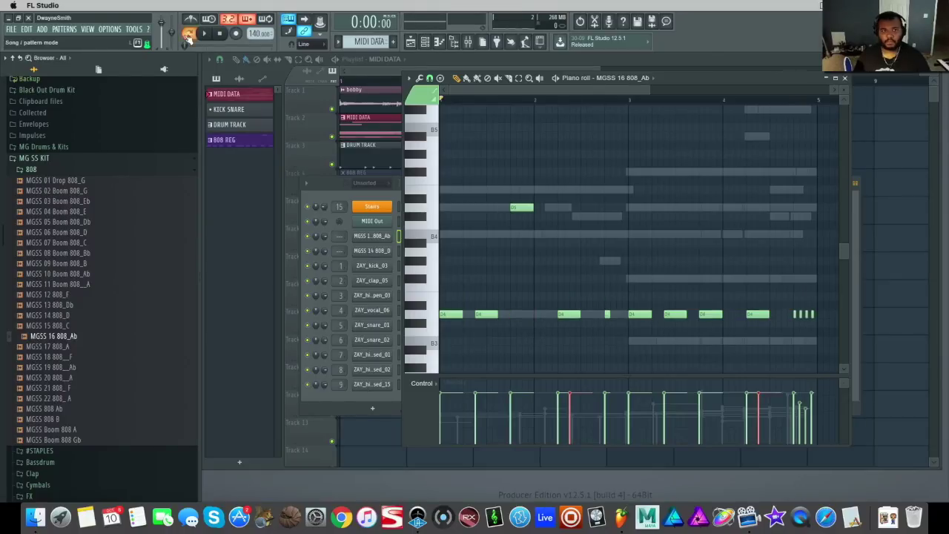
{"action": "key", "text": "space"}
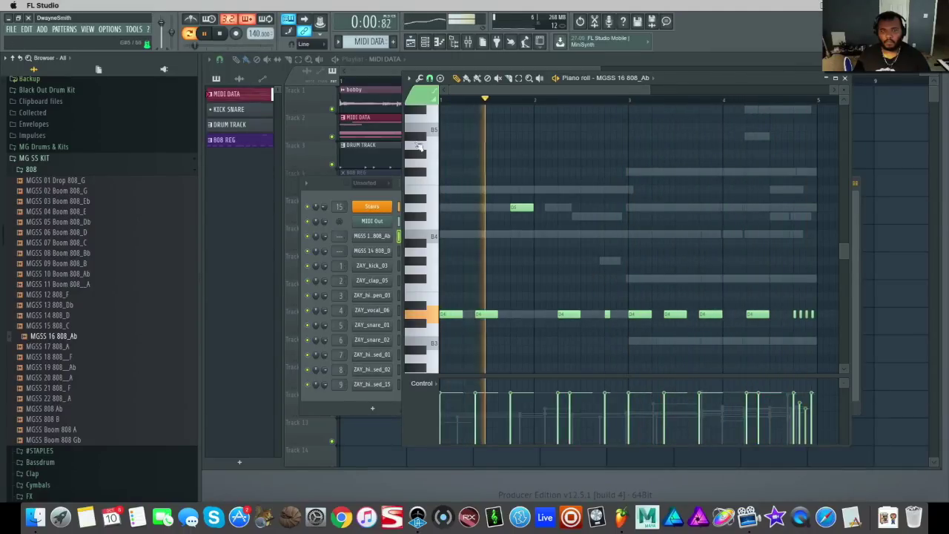
{"action": "key", "text": "F7"}
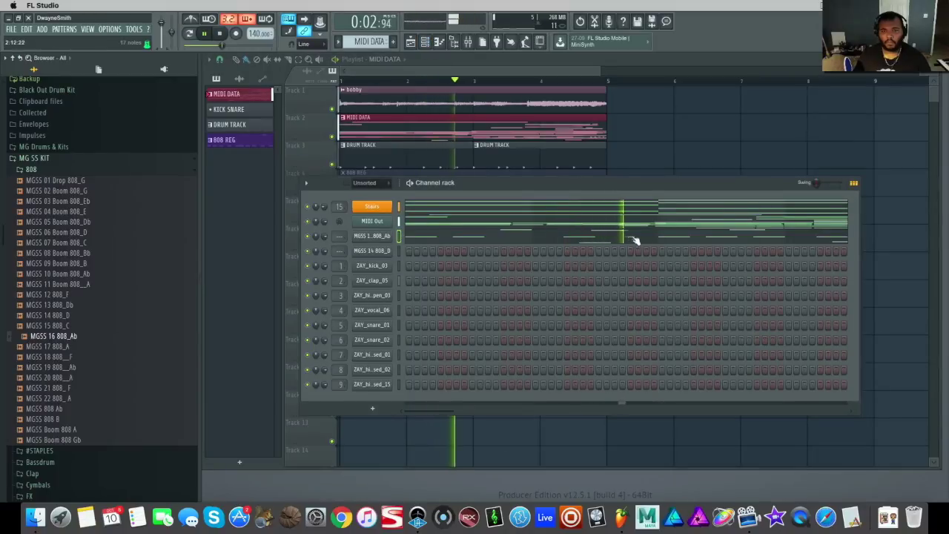
Box-select and delete the stray low 808_Ab notes, then play the pattern to check
{"action": "left_click", "coordinate": [637, 237]}
{"action": "left_click_drag", "start_coordinate": [550, 91], "coordinate": [653, 90]}
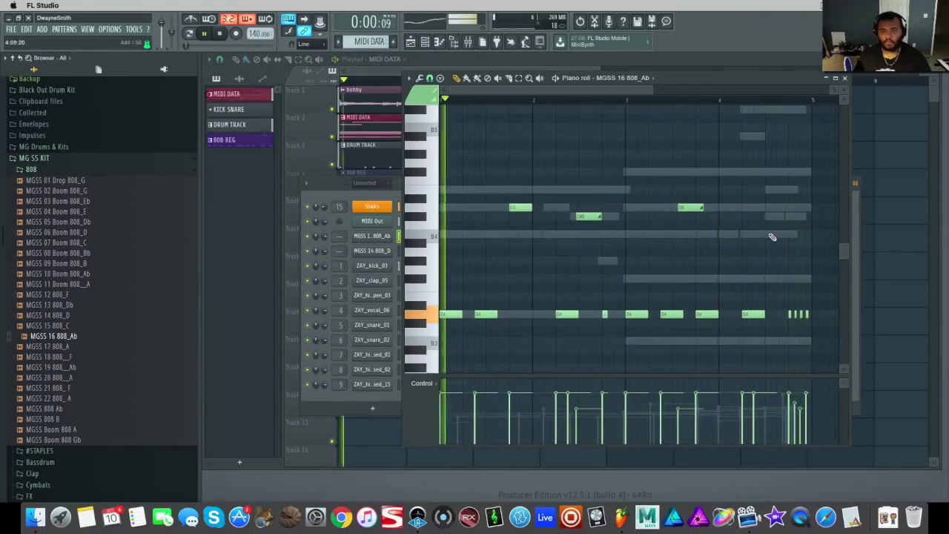
{"action": "key", "text": "space"}
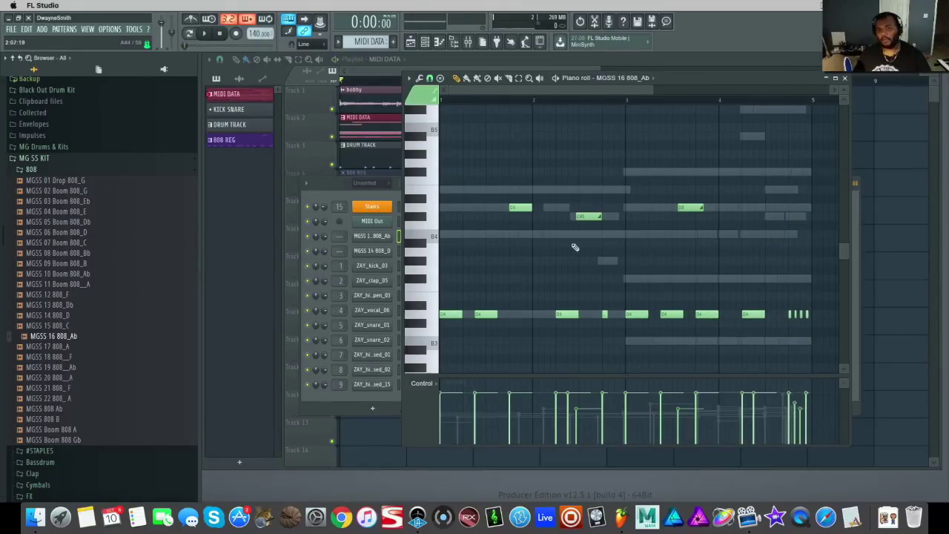
{"action": "scroll", "coordinate": [575, 247], "scroll_direction": "down", "scroll_amount": 1}
{"action": "scroll", "coordinate": [756, 306], "scroll_direction": "down", "scroll_amount": 7}
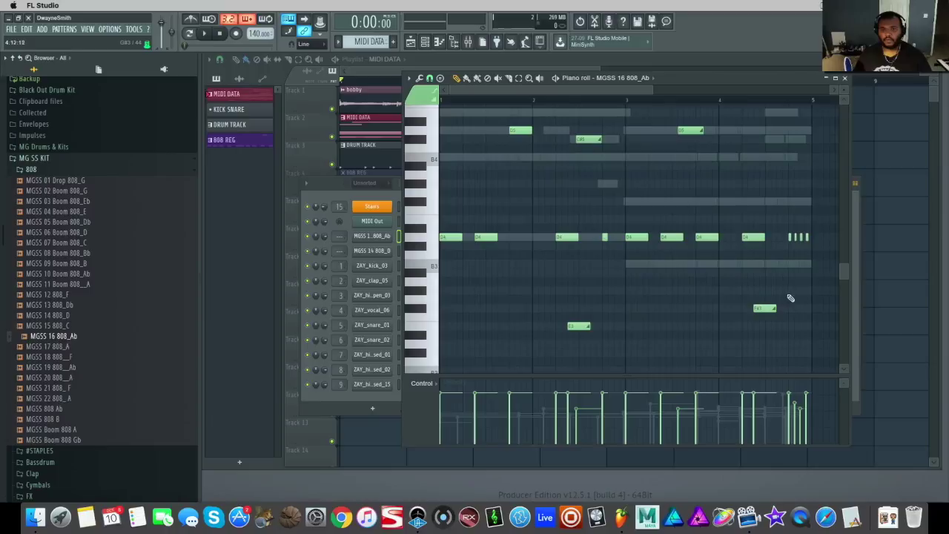
{"action": "left_click_drag", "start_coordinate": [788, 293], "coordinate": [558, 355]}
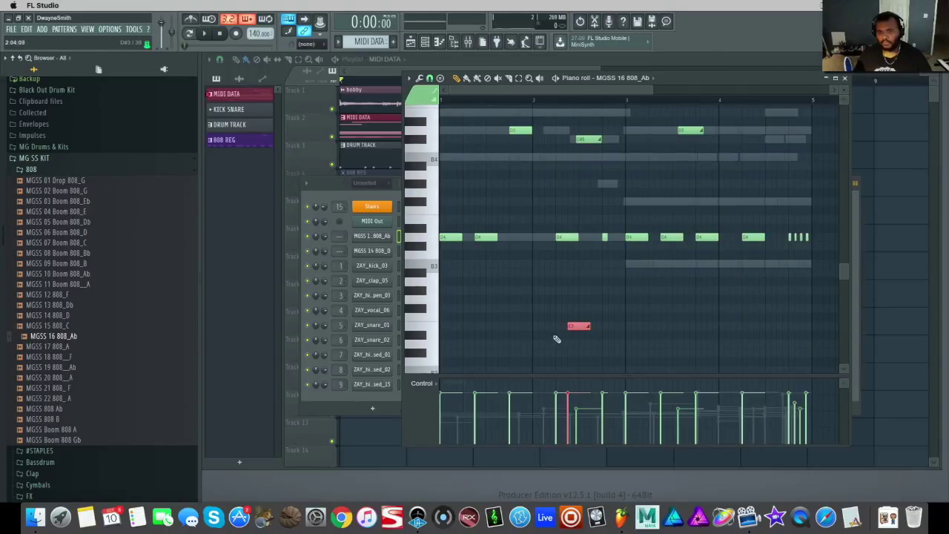
{"action": "key", "text": "Delete"}
{"action": "scroll", "coordinate": [580, 312], "scroll_direction": "up", "scroll_amount": 4}
{"action": "key", "text": "space"}
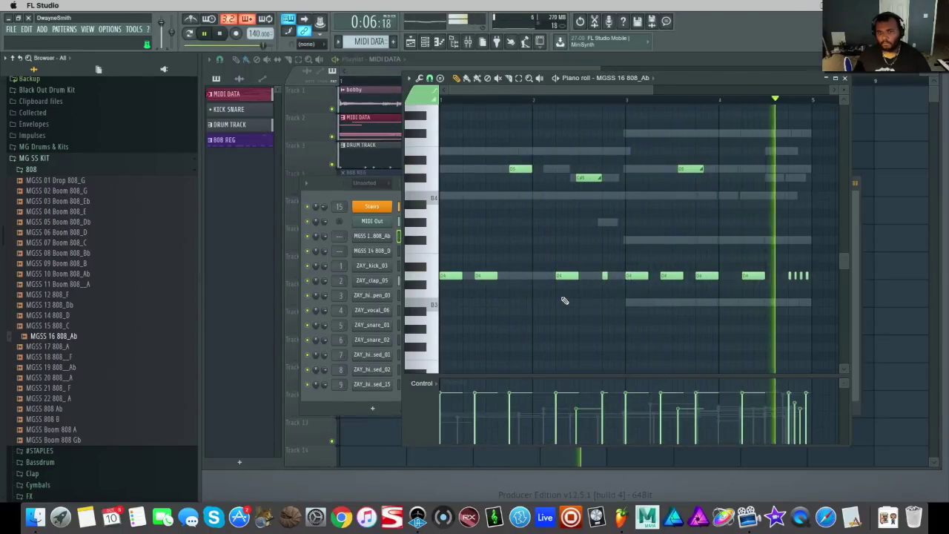
{"action": "key", "text": "space"}
Copy the sample, MIDI DATA and drum clips on tracks 1–3 to start at bar 5
{"action": "left_click", "coordinate": [846, 77]}
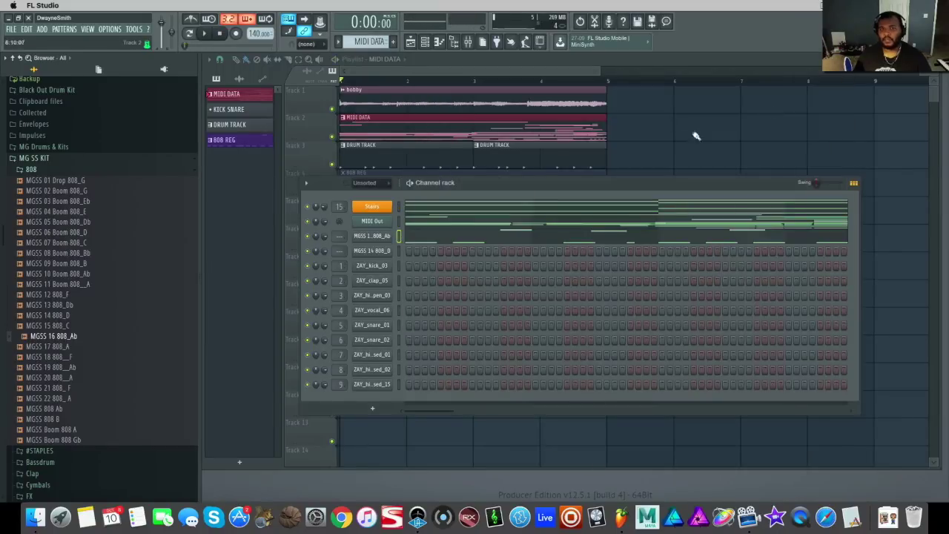
{"action": "key", "text": "F6"}
{"action": "left_click_drag", "start_coordinate": [656, 89], "coordinate": [531, 150]}
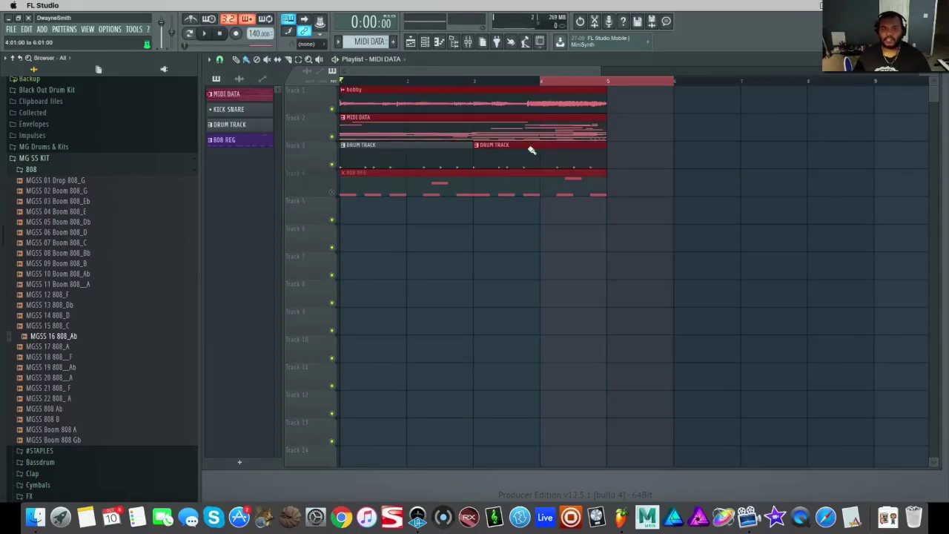
{"action": "left_click", "coordinate": [607, 80]}
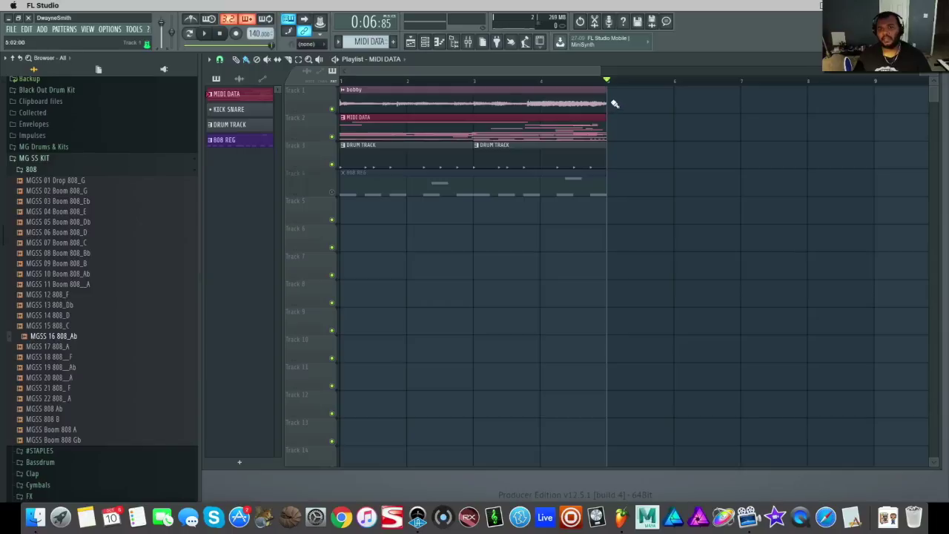
{"action": "left_click_drag", "start_coordinate": [618, 117], "coordinate": [367, 149]}
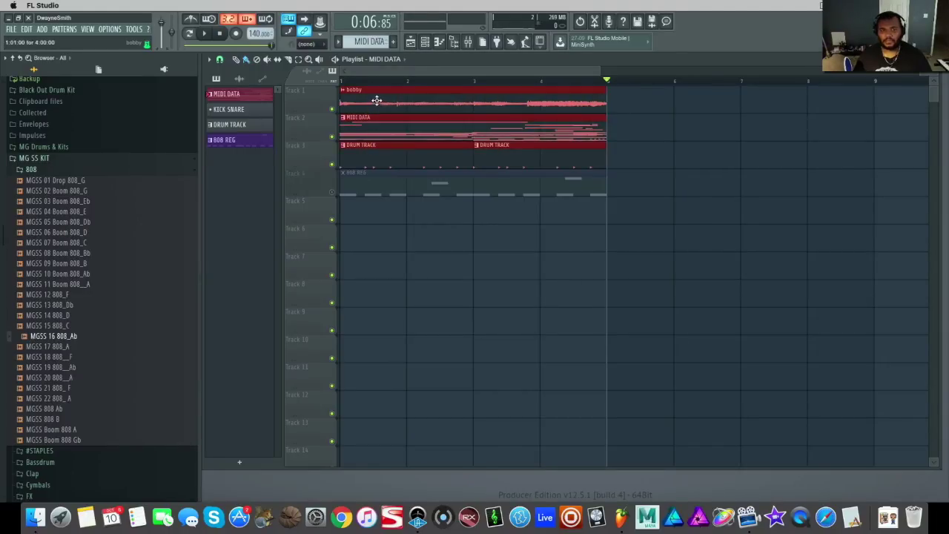
{"action": "left_click_drag", "start_coordinate": [377, 100], "coordinate": [663, 94]}
{"action": "left_click", "coordinate": [652, 197]}
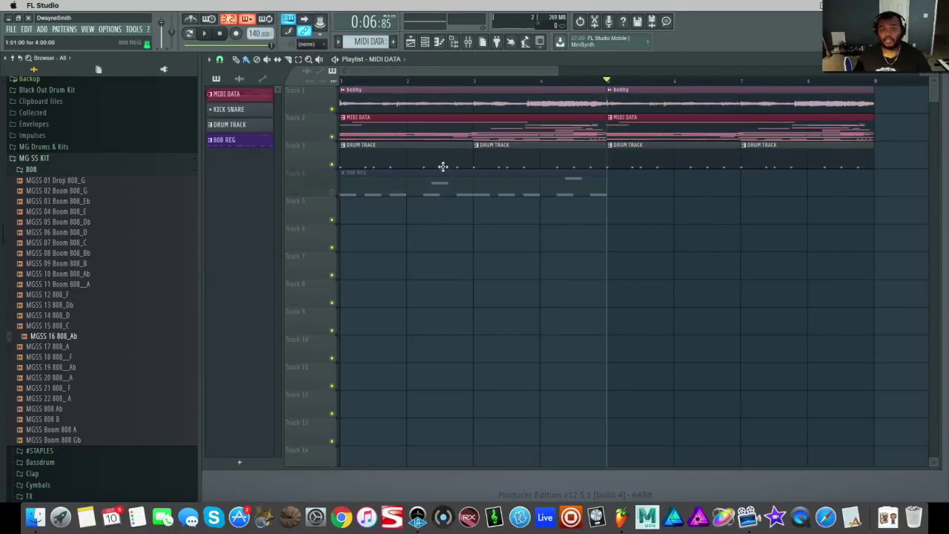
Create a new 808 TURNUP pattern for the 808 channel
{"action": "double_click", "coordinate": [410, 131]}
{"action": "left_click", "coordinate": [844, 78]}
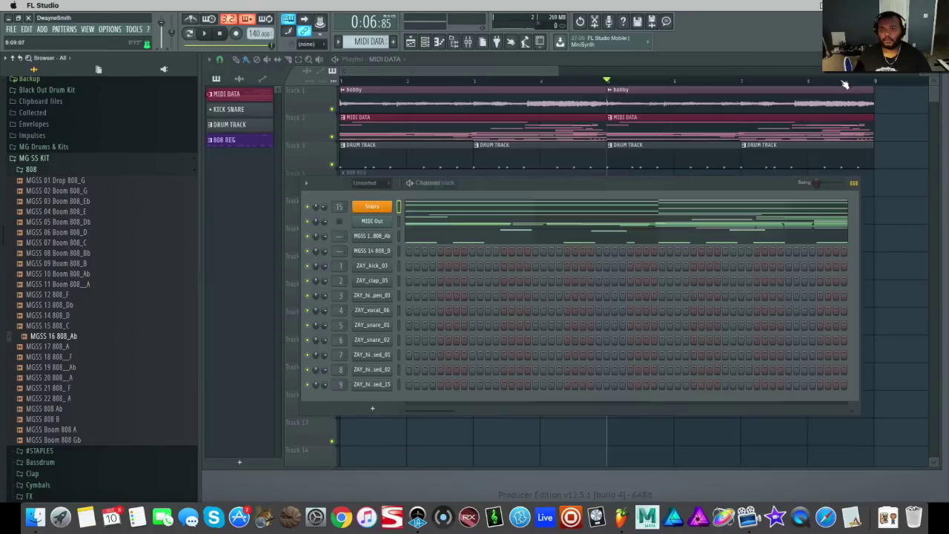
{"action": "left_click", "coordinate": [399, 235]}
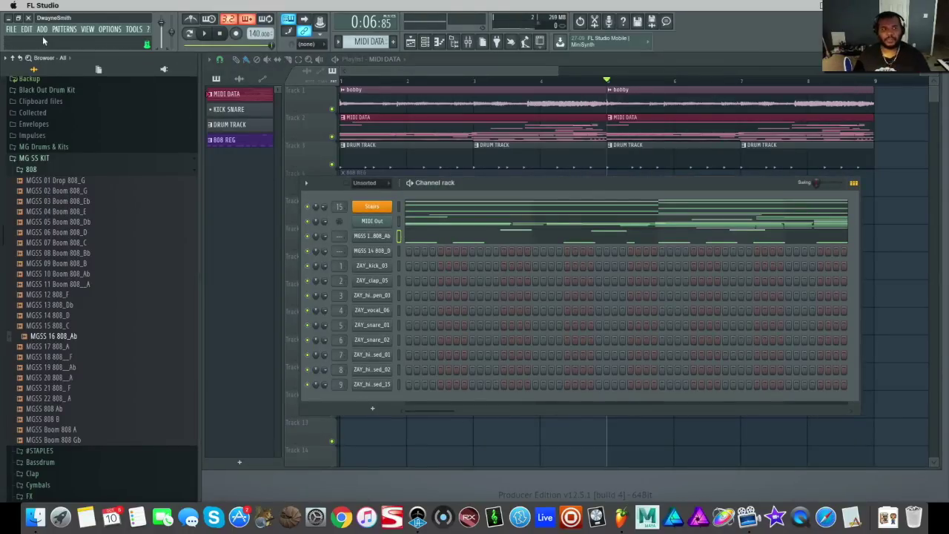
{"action": "key", "text": "ctrl+z"}
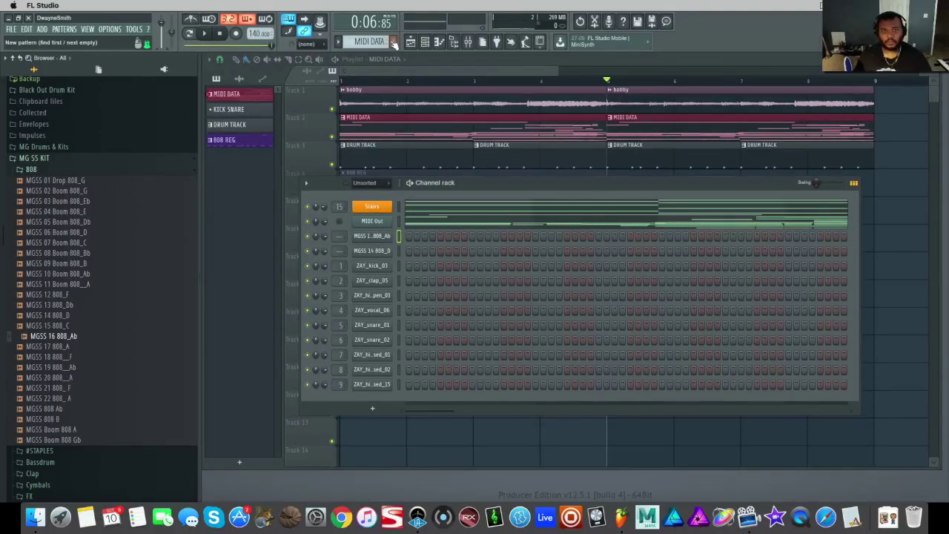
{"action": "left_click", "coordinate": [394, 43]}
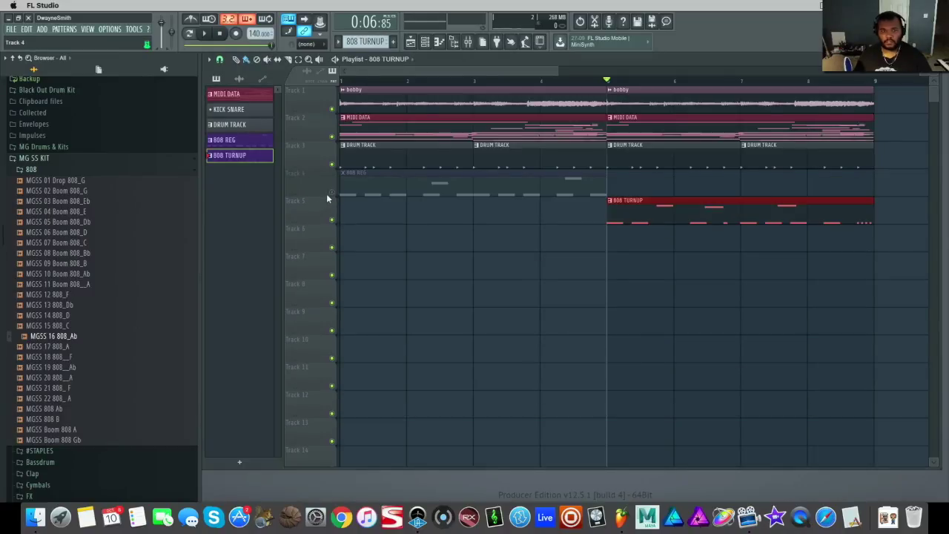
Unmute track 4 and place the 808 TURNUP clip on it, playing from the start
{"action": "left_click", "coordinate": [332, 192]}
{"action": "left_click", "coordinate": [220, 33]}
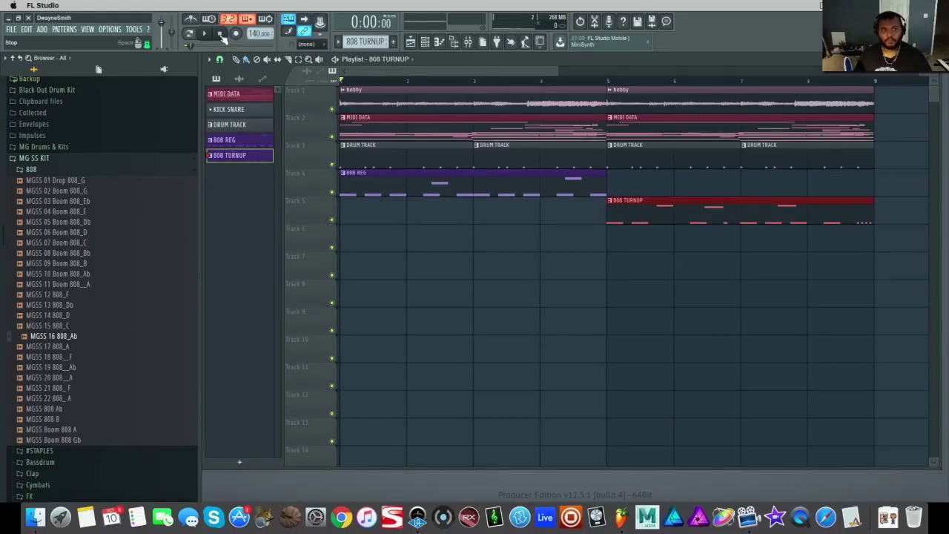
{"action": "left_click", "coordinate": [204, 34]}
{"action": "left_click_drag", "start_coordinate": [645, 203], "coordinate": [651, 163]}
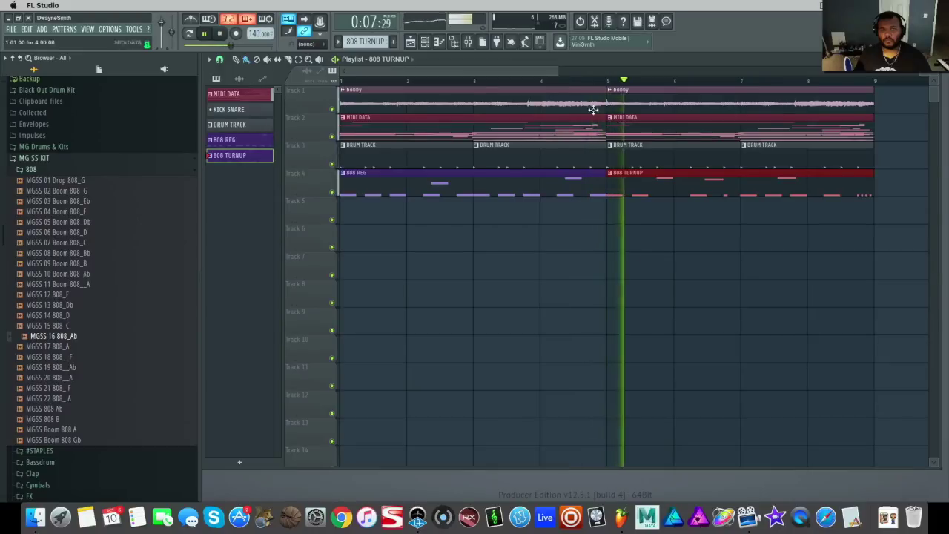
{"action": "left_click_drag", "start_coordinate": [559, 69], "coordinate": [705, 70]}
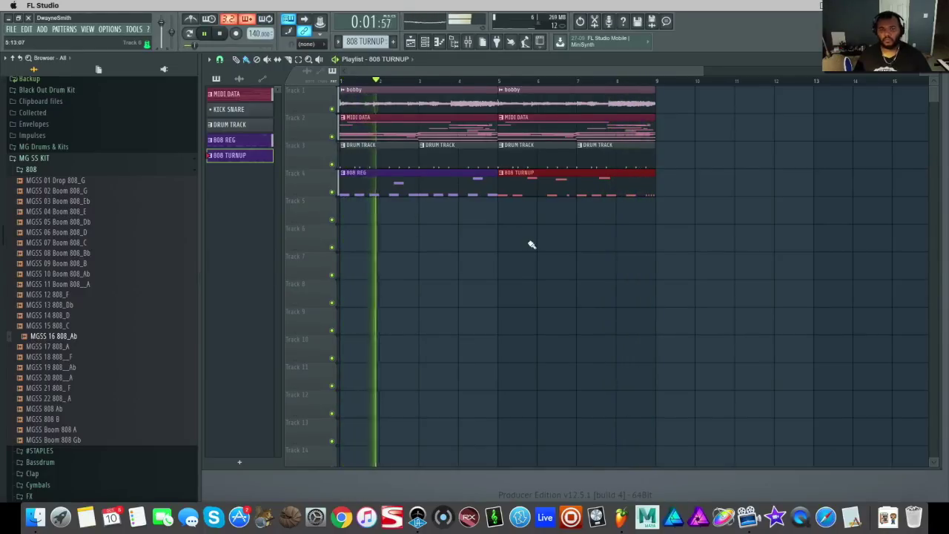
{"action": "key", "text": "space"}
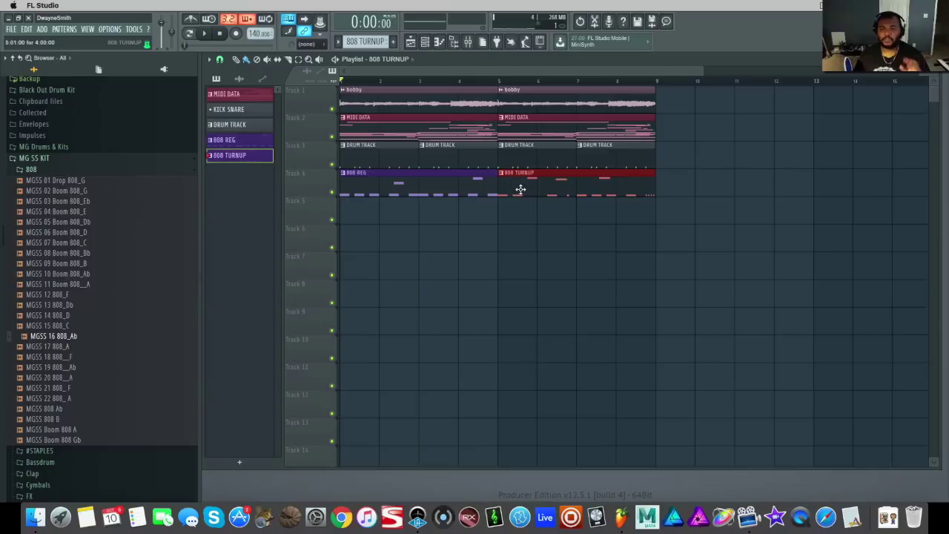
{"action": "left_click_drag", "start_coordinate": [517, 189], "coordinate": [675, 194]}
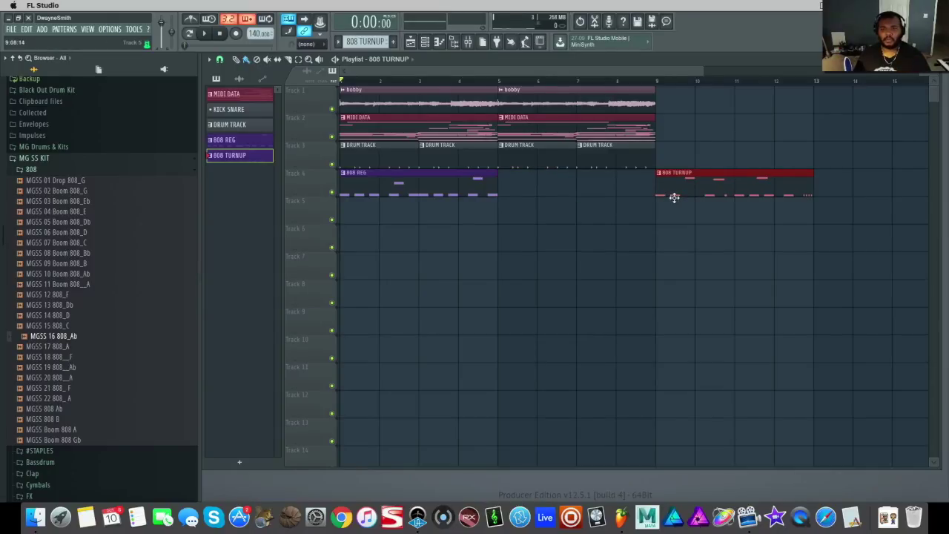
Settle 808 TURNUP at bars 5–9 right after 808 REG and make MIDI DATA current
{"action": "left_click", "coordinate": [413, 194]}
{"action": "left_click", "coordinate": [519, 189]}
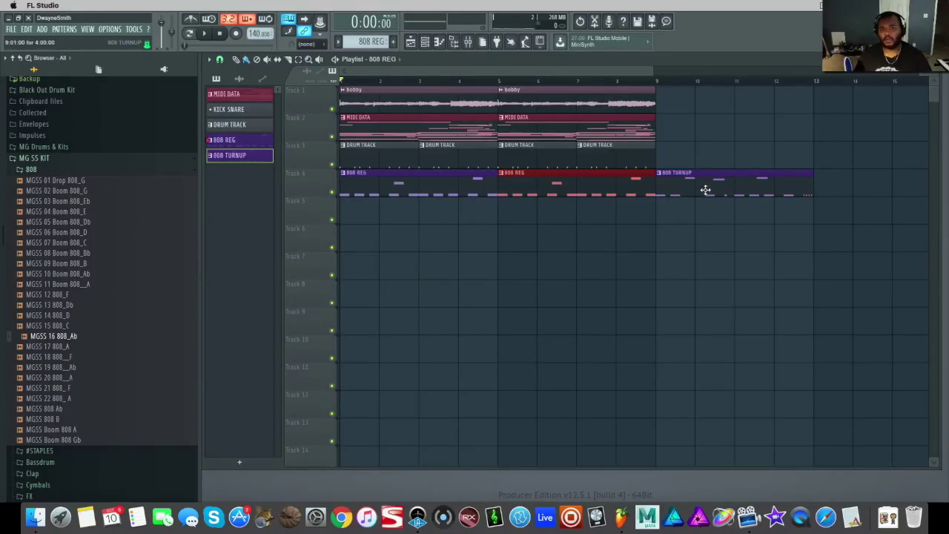
{"action": "right_click", "coordinate": [576, 196]}
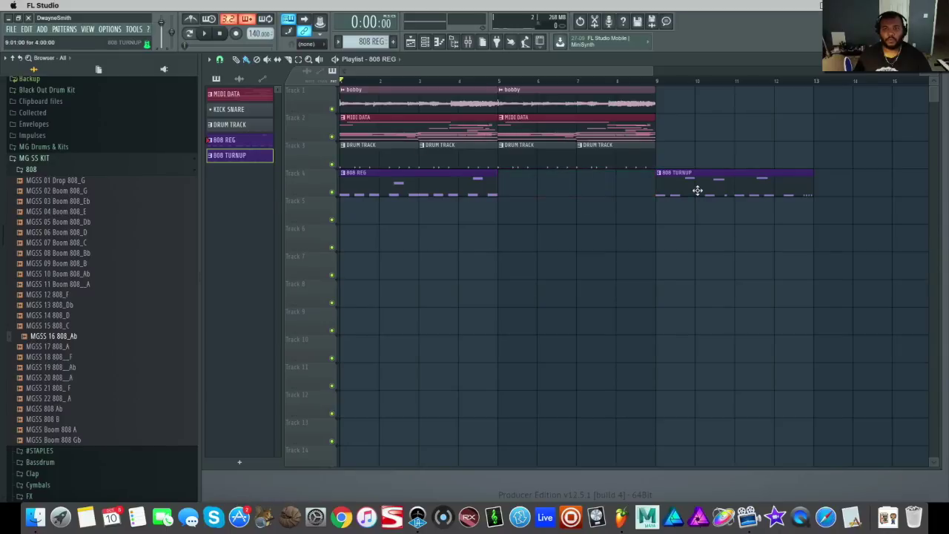
{"action": "left_click_drag", "start_coordinate": [696, 188], "coordinate": [551, 197]}
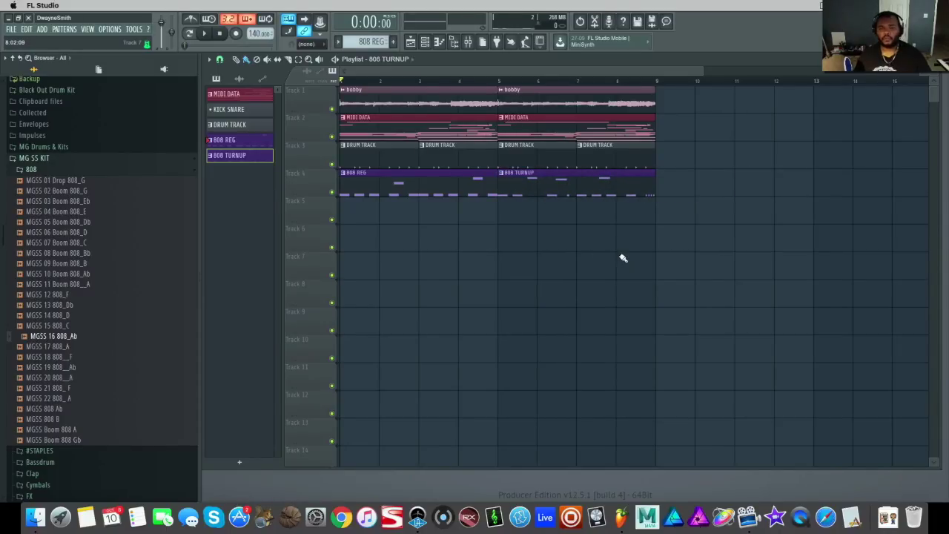
{"action": "left_click", "coordinate": [427, 43]}
{"action": "left_click_drag", "start_coordinate": [496, 190], "coordinate": [532, 190]}
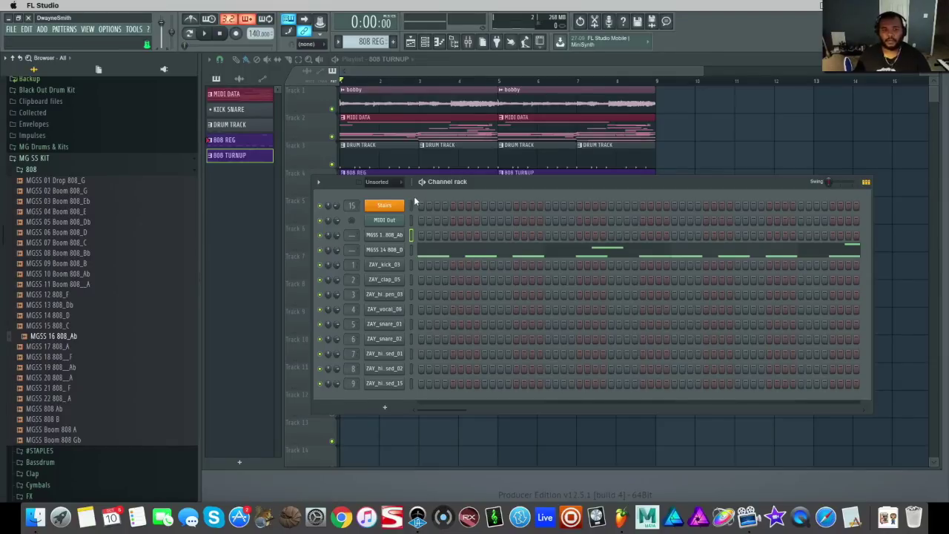
{"action": "left_click", "coordinate": [568, 124]}
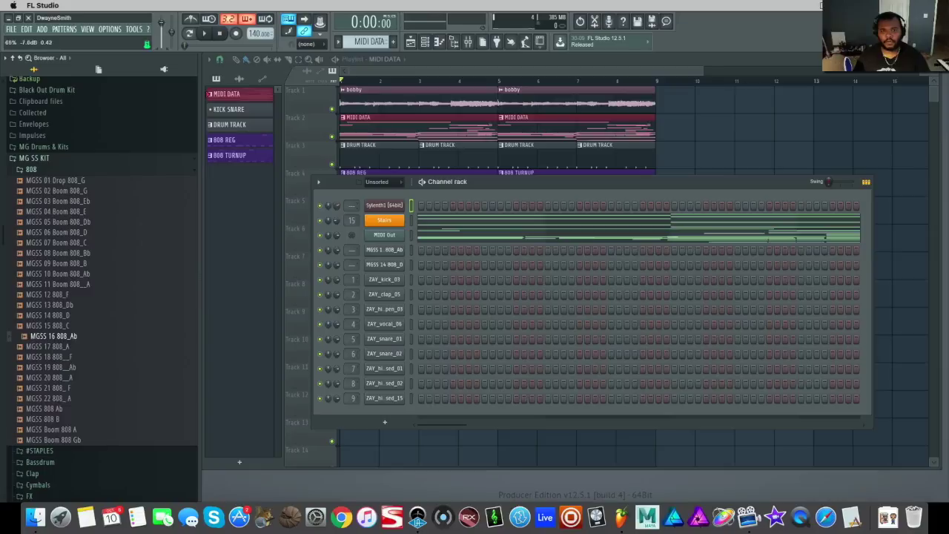
In Sylenth1's piano roll, draw two long bass notes: B3 over bars 1–2, another over bars 3–4
{"action": "right_click", "coordinate": [397, 206]}
{"action": "left_click", "coordinate": [430, 206]}
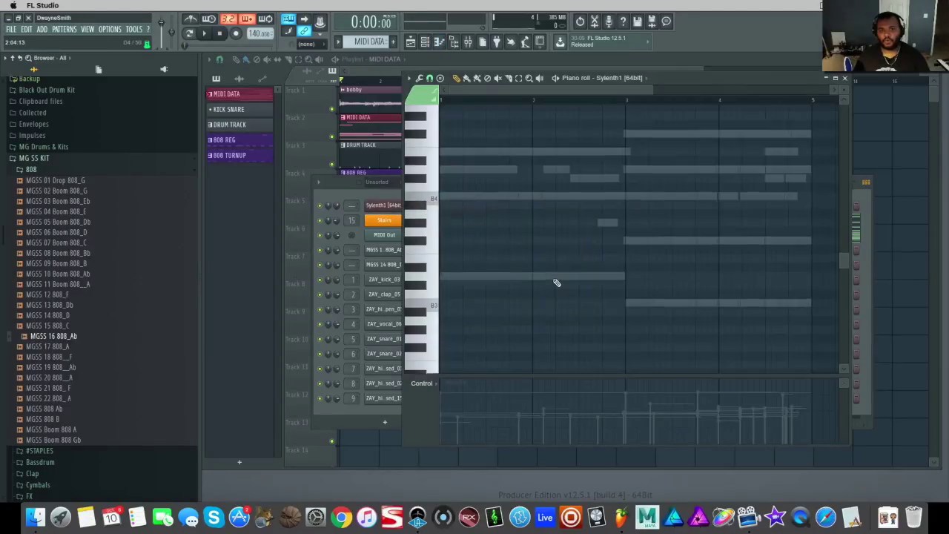
{"action": "scroll", "coordinate": [556, 280], "scroll_direction": "up", "scroll_amount": 2}
{"action": "left_click", "coordinate": [465, 303]}
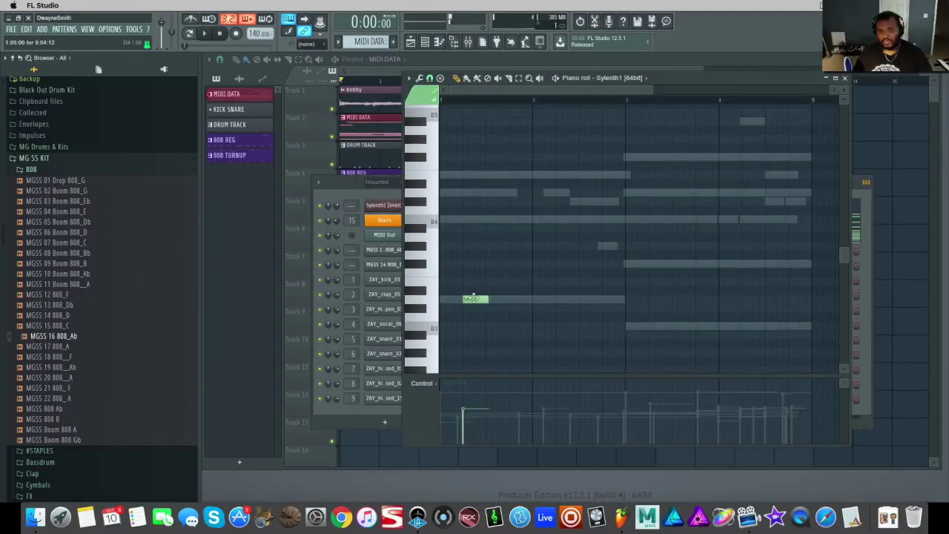
{"action": "left_click_drag", "start_coordinate": [475, 301], "coordinate": [627, 307]}
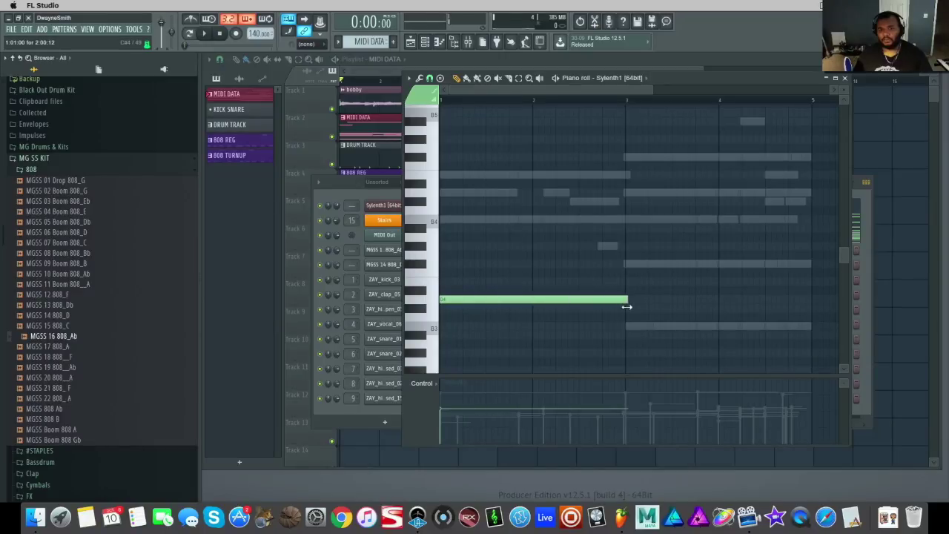
{"action": "key", "text": "space"}
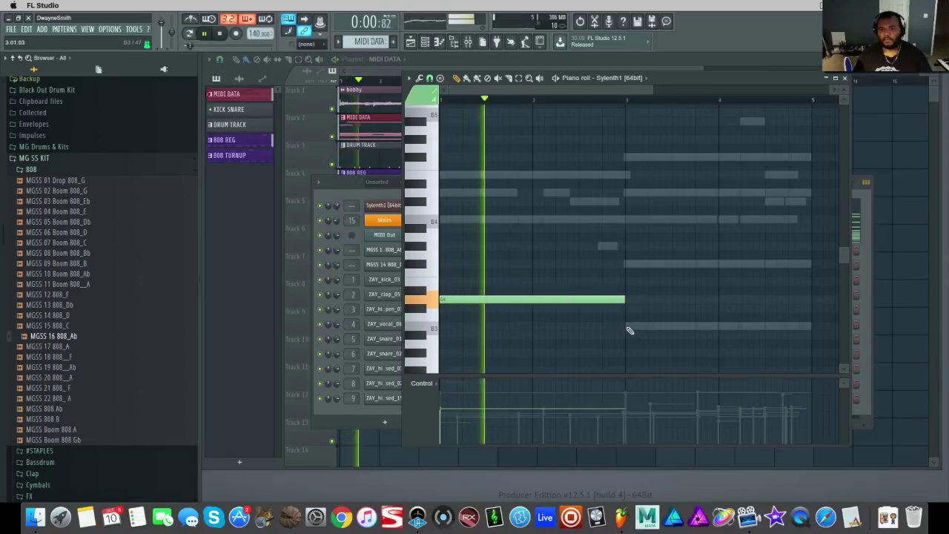
{"action": "left_click", "coordinate": [632, 327]}
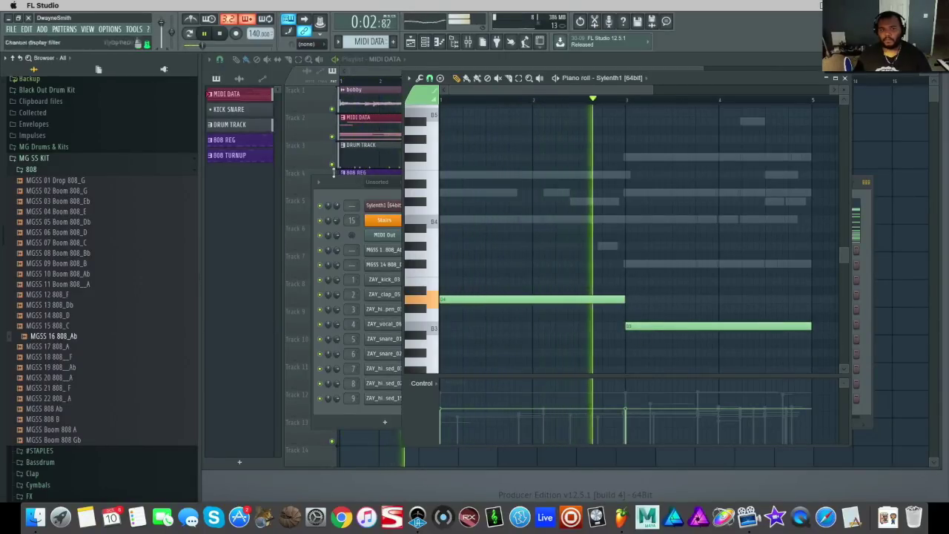
{"action": "key", "text": "space"}
Mute the 808 clips on track 4 and play the arrangement
{"action": "left_click", "coordinate": [310, 159]}
{"action": "left_click", "coordinate": [333, 193]}
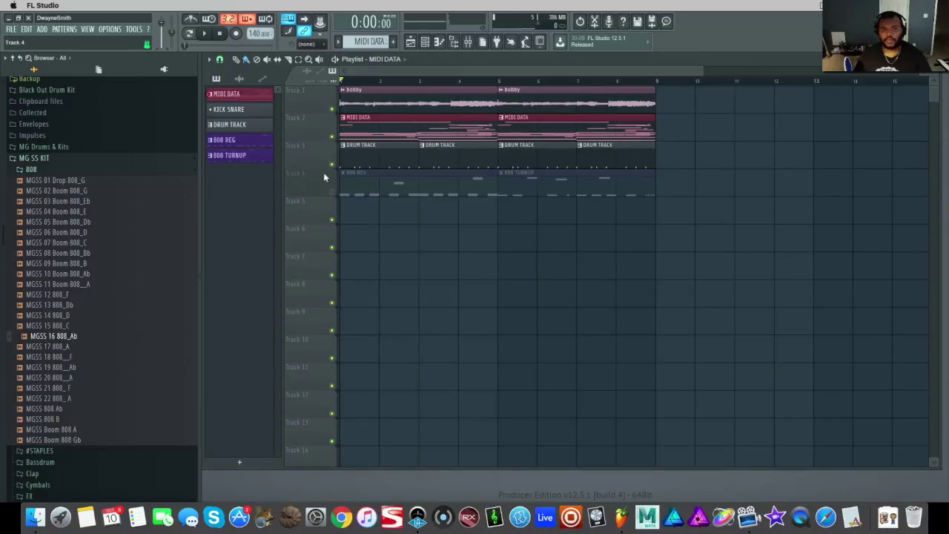
{"action": "double_click", "coordinate": [373, 143]}
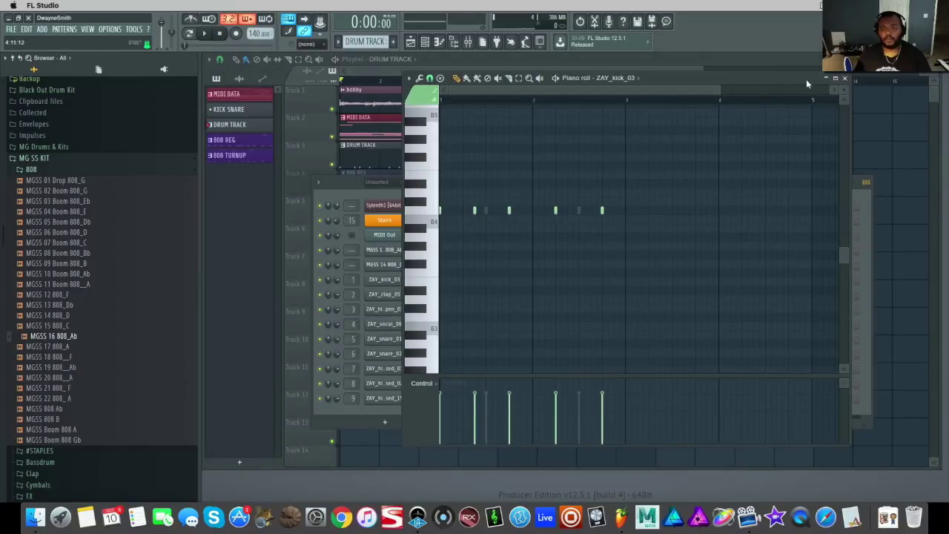
{"action": "left_click", "coordinate": [847, 79]}
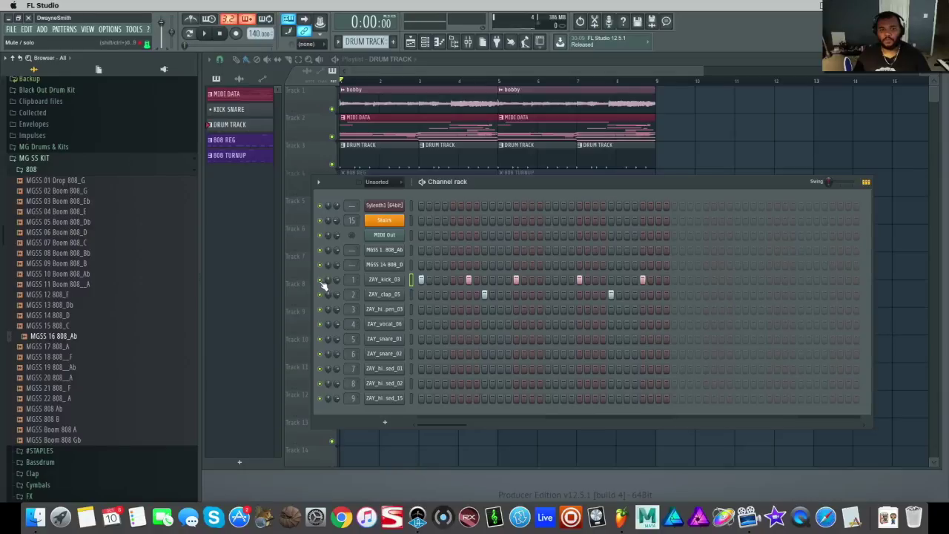
{"action": "key", "text": "F6"}
{"action": "key", "text": "space"}
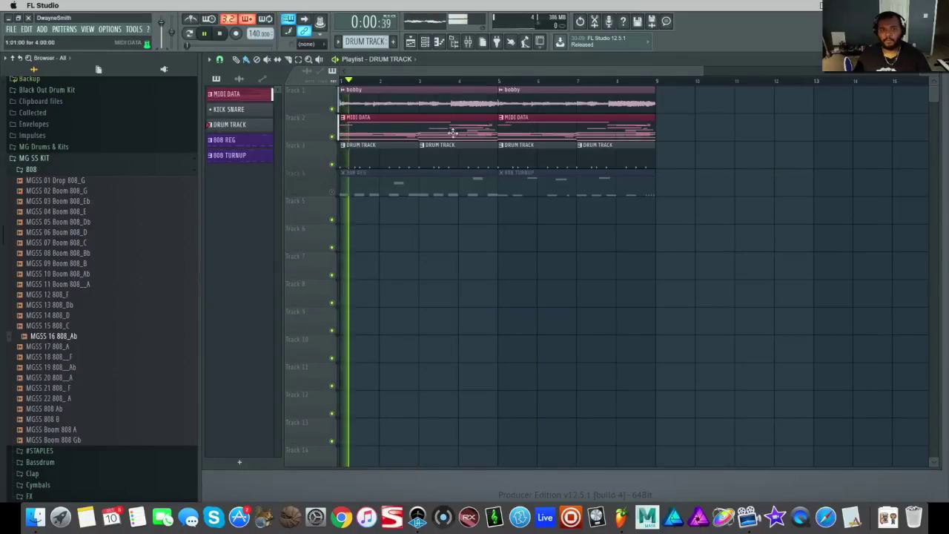
Raise both bass notes, shorten the B4 note, and add a short connecting note into bar 3
{"action": "double_click", "coordinate": [440, 121]}
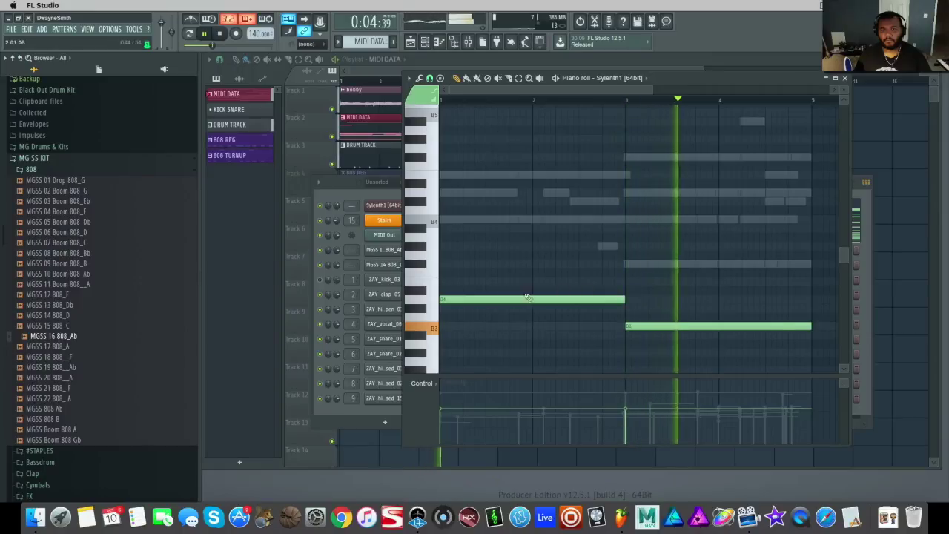
{"action": "key", "text": "space"}
{"action": "left_click_drag", "start_coordinate": [465, 298], "coordinate": [445, 220]}
{"action": "key", "text": "space"}
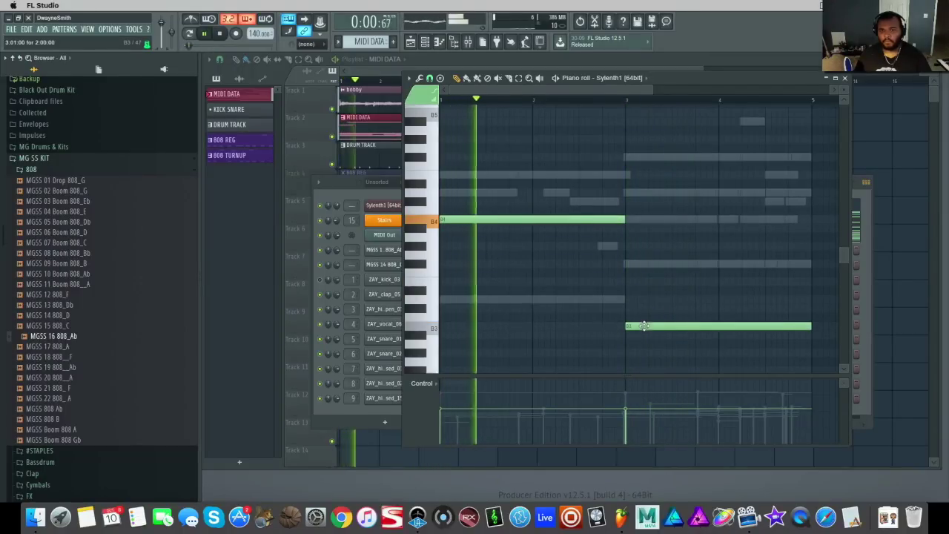
{"action": "left_click_drag", "start_coordinate": [644, 326], "coordinate": [643, 263]}
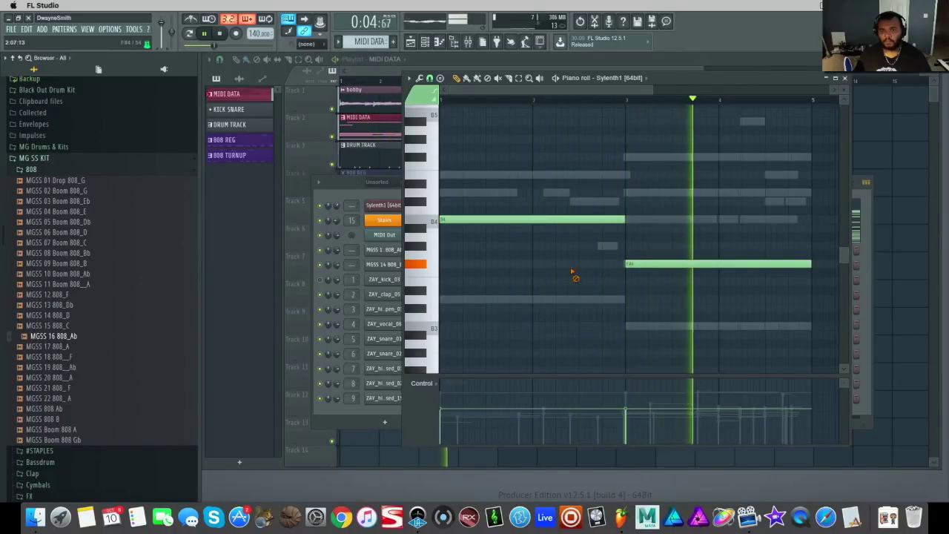
{"action": "left_click_drag", "start_coordinate": [625, 219], "coordinate": [559, 220]}
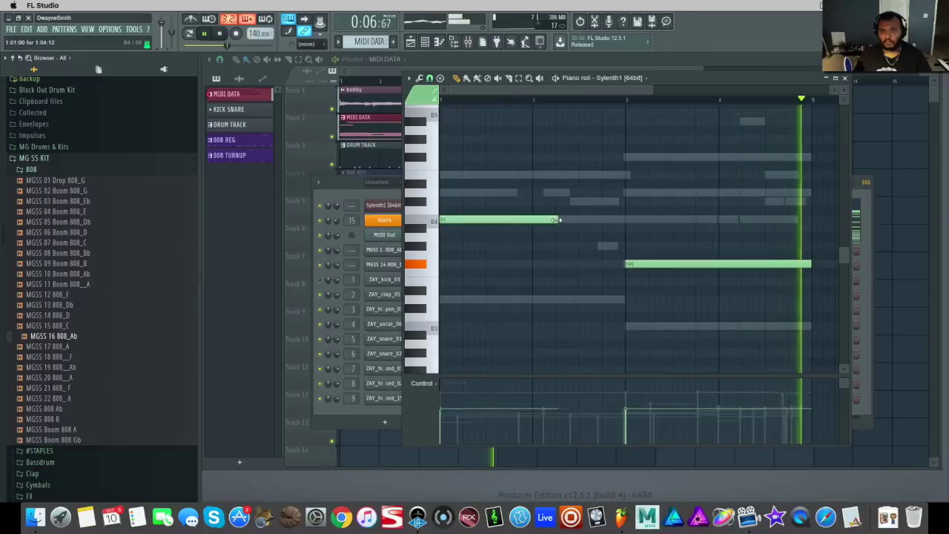
{"action": "key", "text": "space"}
{"action": "left_click", "coordinate": [606, 246]}
{"action": "left_click_drag", "start_coordinate": [721, 246], "coordinate": [637, 247]}
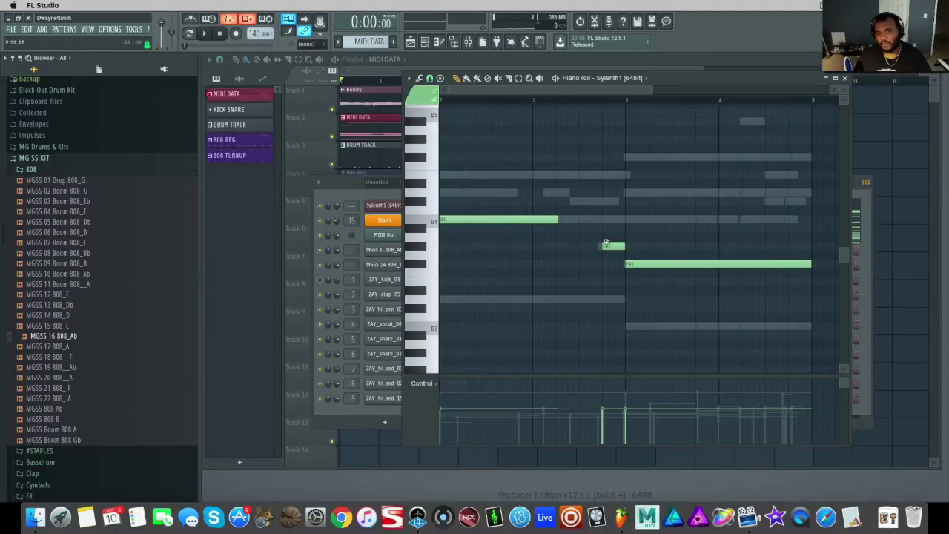
Add D5 and C#5 notes, then shift the whole bass line down an octave
{"action": "left_click", "coordinate": [558, 193]}
{"action": "left_click", "coordinate": [580, 202]}
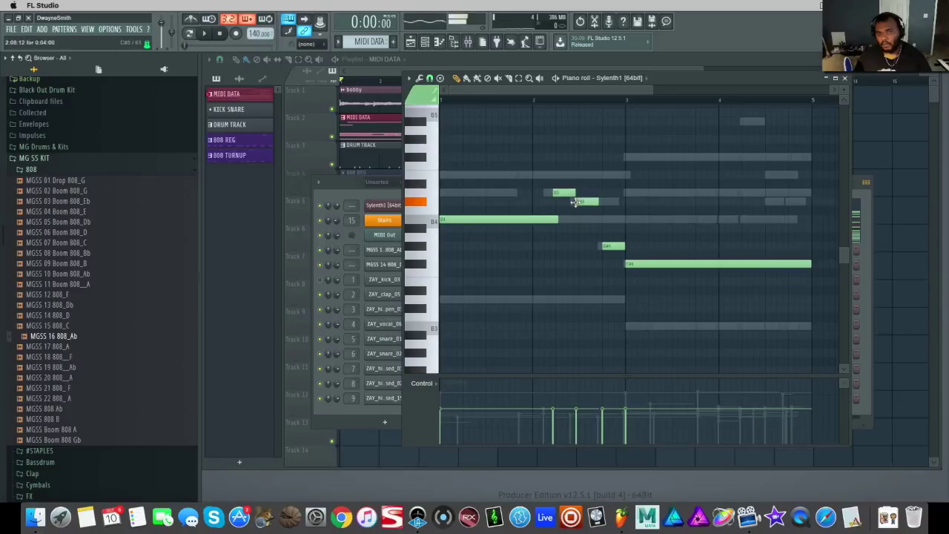
{"action": "key", "text": "space"}
{"action": "left_click_drag", "start_coordinate": [610, 204], "coordinate": [606, 205]}
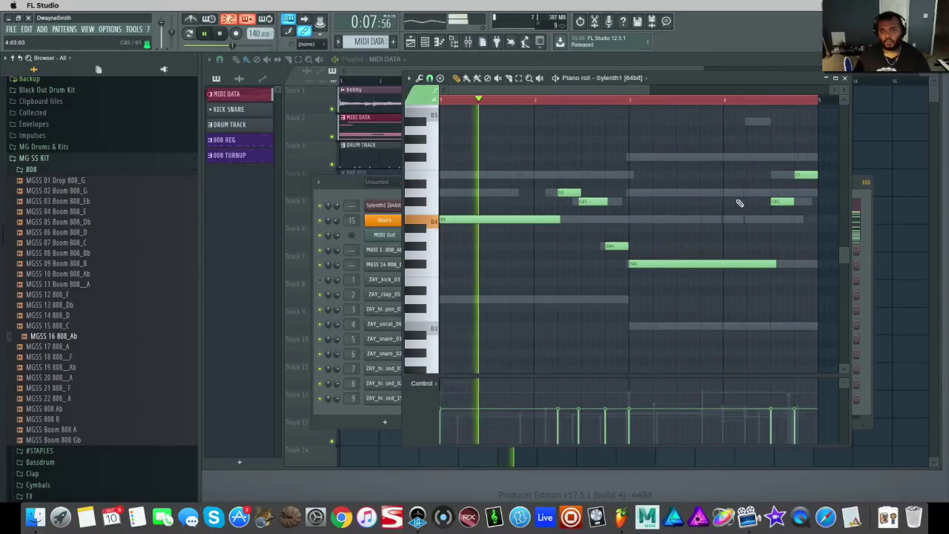
{"action": "key", "text": "ctrl+a"}
{"action": "key", "text": "ctrl+Down"}
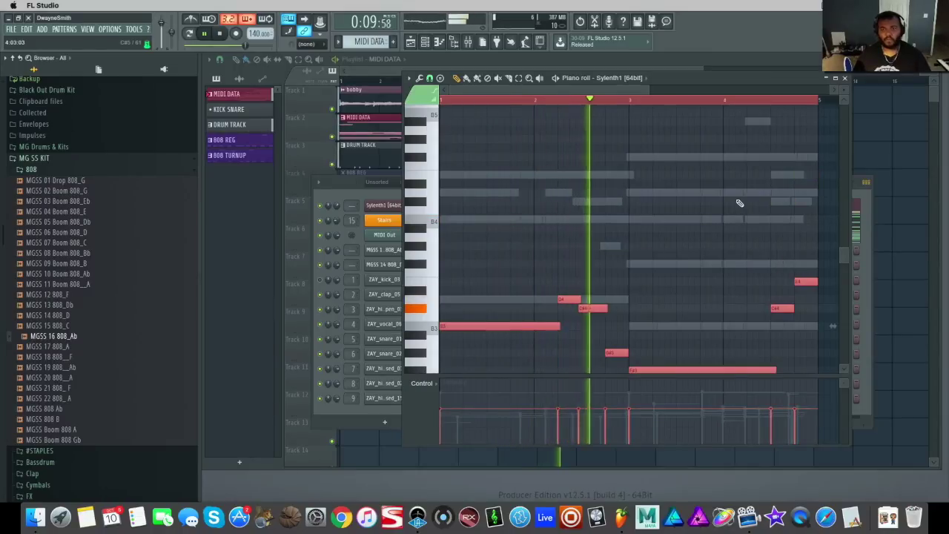
{"action": "key", "text": "ctrl+d"}
{"action": "key", "text": "F7"}
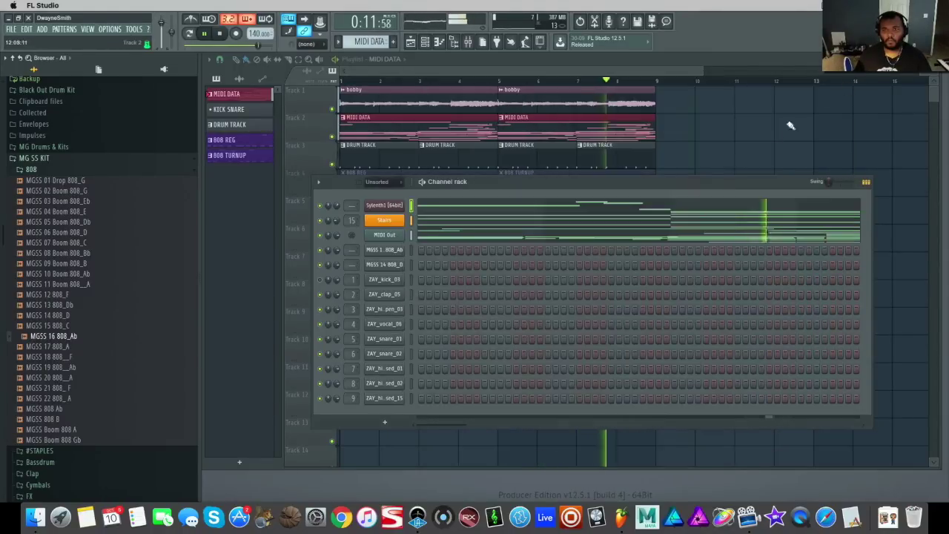
{"action": "key", "text": "F6"}
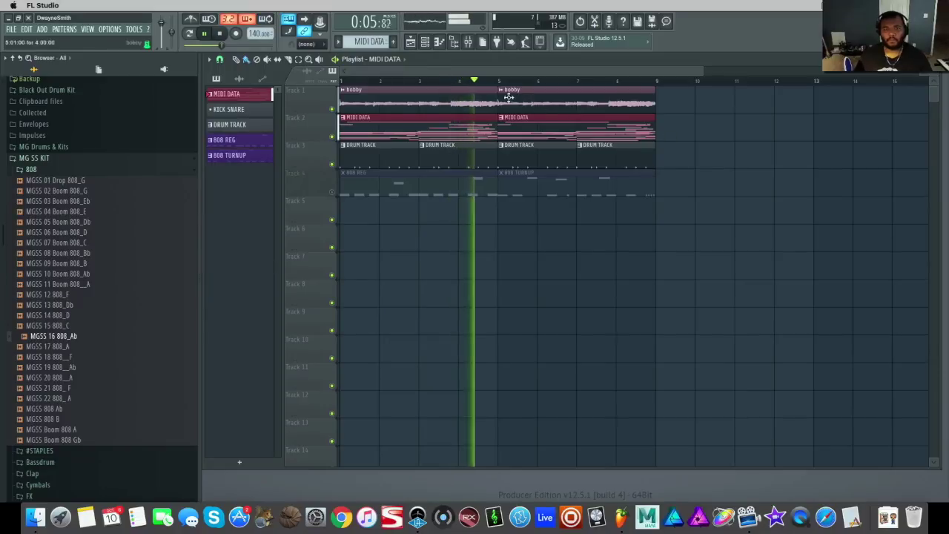
{"action": "left_click", "coordinate": [425, 42]}
{"action": "key", "text": "space"}
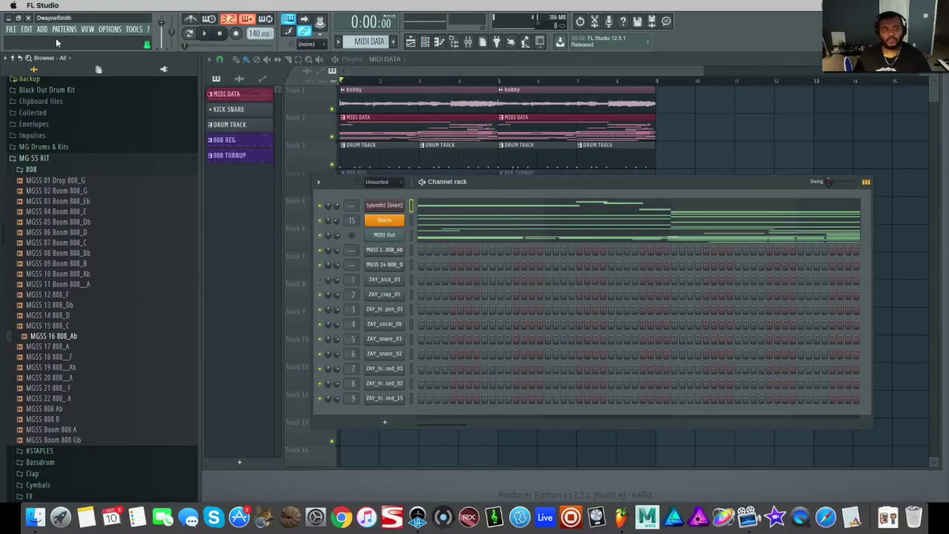
Place the SYNTH BASS clip on track 4 at bar 9 and open the DRUM TRACK pattern
{"action": "left_click", "coordinate": [695, 184]}
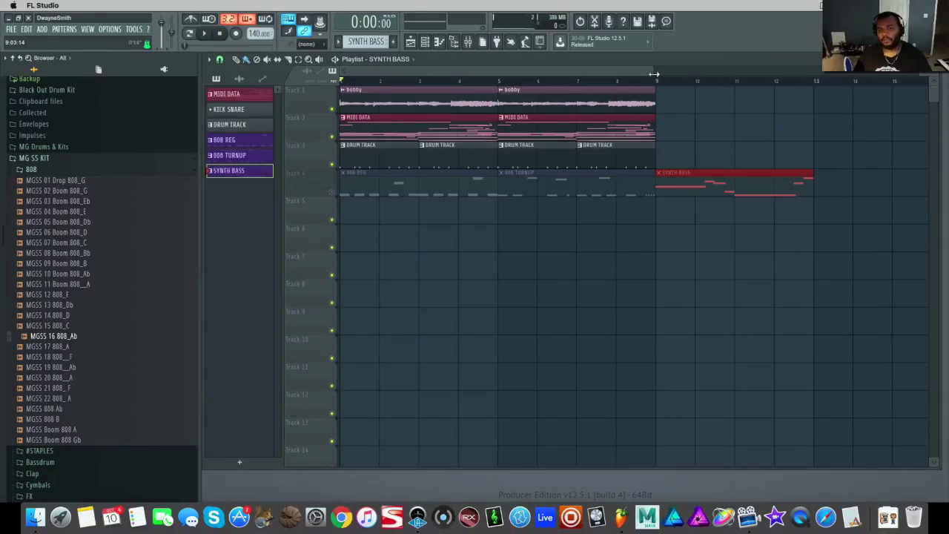
{"action": "left_click_drag", "start_coordinate": [654, 74], "coordinate": [816, 74]}
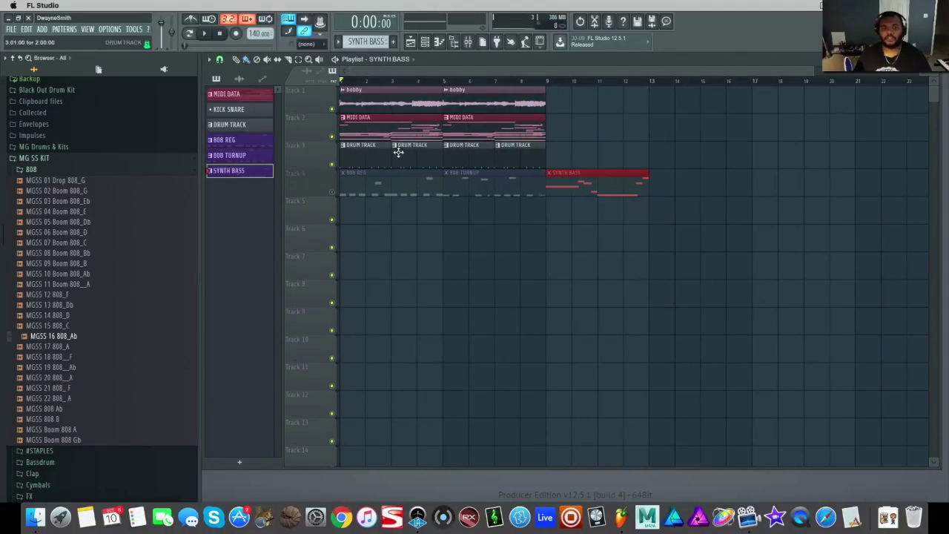
{"action": "double_click", "coordinate": [360, 145]}
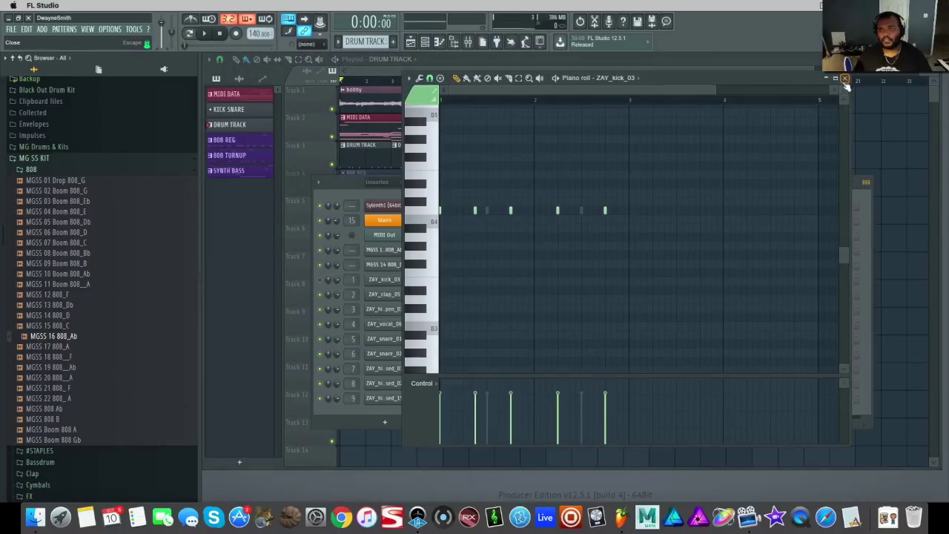
{"action": "left_click", "coordinate": [401, 276]}
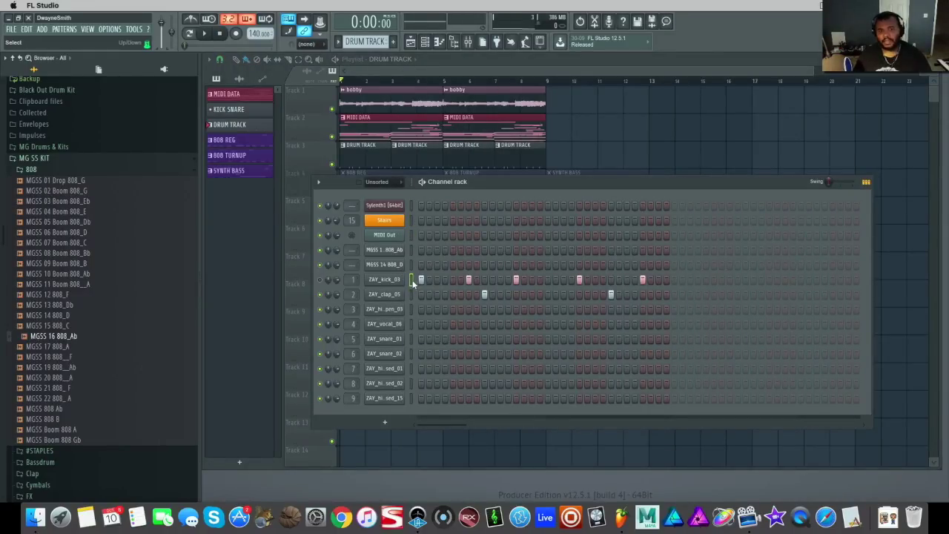
Split the kick steps into a new KICK pattern and paint it along track 5 across bars 1–9
{"action": "key", "text": "F4"}
{"action": "type", "text": "KICK"}
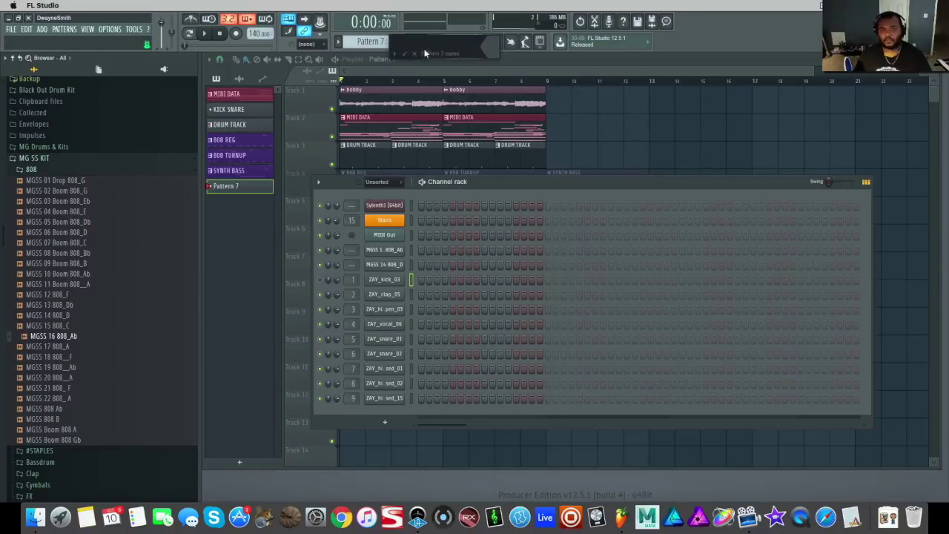
{"action": "key", "text": "Return"}
{"action": "left_click", "coordinate": [451, 217]}
{"action": "left_click", "coordinate": [511, 222]}
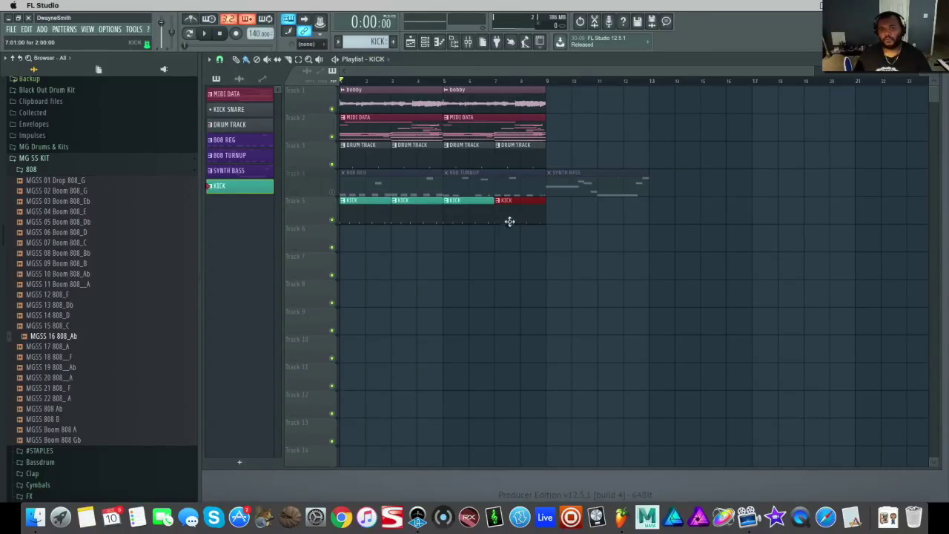
{"action": "left_click", "coordinate": [425, 41]}
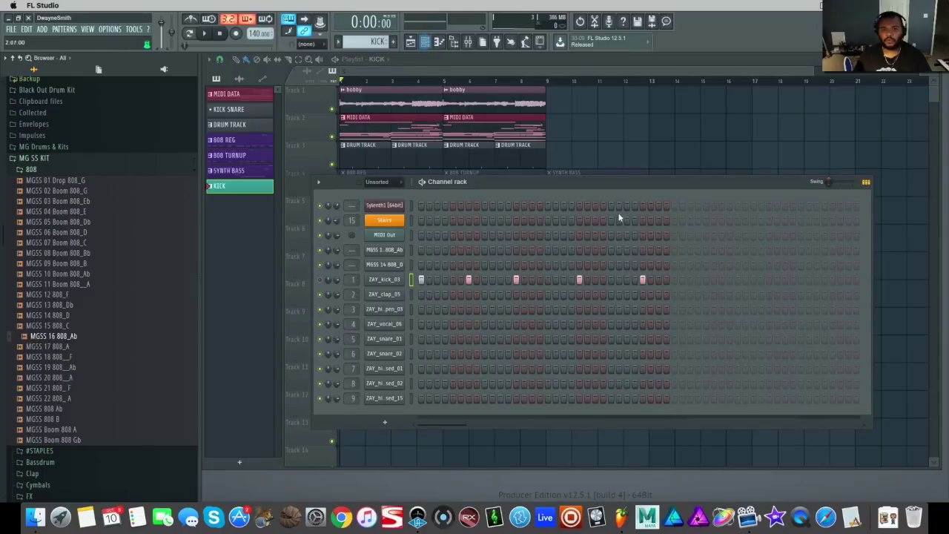
Start playback and open the ZAY_hihat_closed_15 channel in the piano roll
{"action": "double_click", "coordinate": [359, 145]}
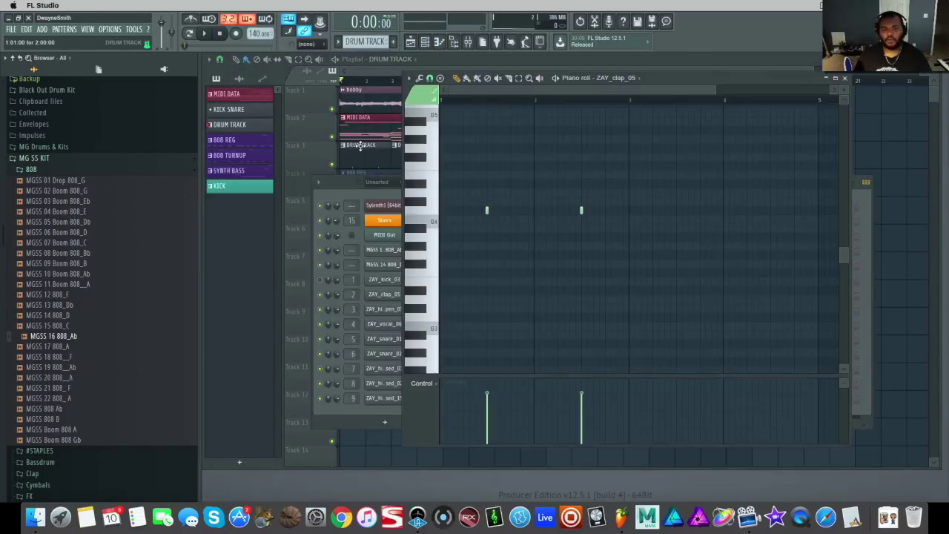
{"action": "left_click", "coordinate": [846, 78]}
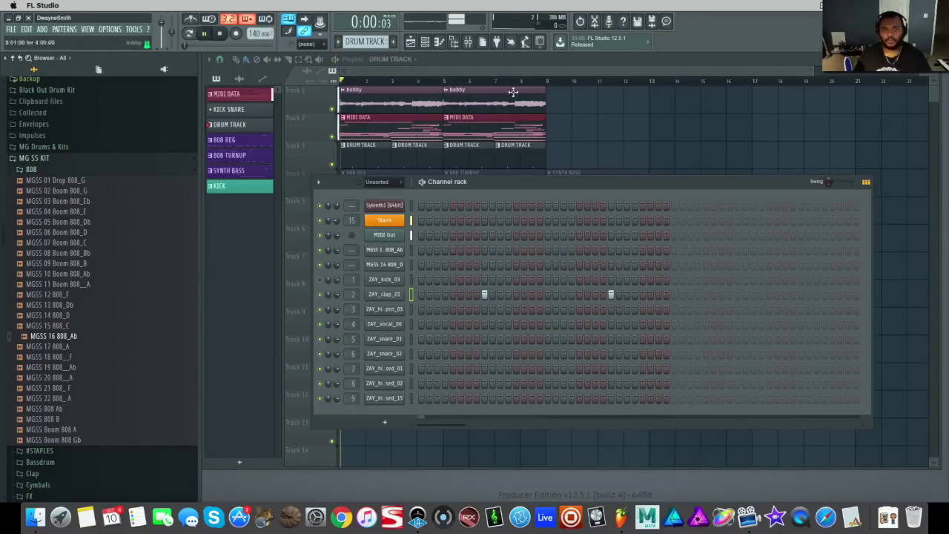
{"action": "key", "text": "space"}
{"action": "key", "text": "F7"}
{"action": "left_click", "coordinate": [846, 79]}
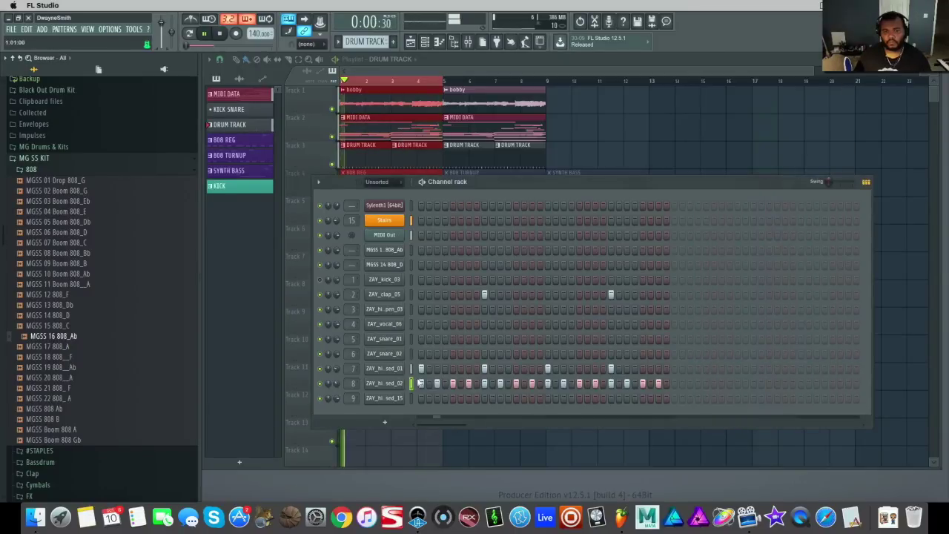
{"action": "right_click", "coordinate": [400, 378]}
{"action": "left_click", "coordinate": [464, 381]}
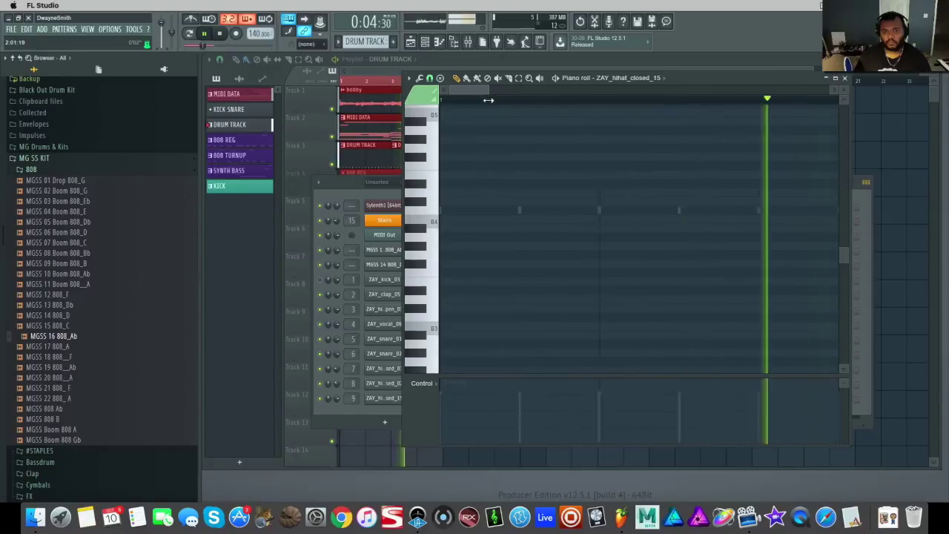
On a finer snap grid, add a hi-hat note near the start, nudged slightly earlier, then stop playback
{"action": "left_click", "coordinate": [429, 78]}
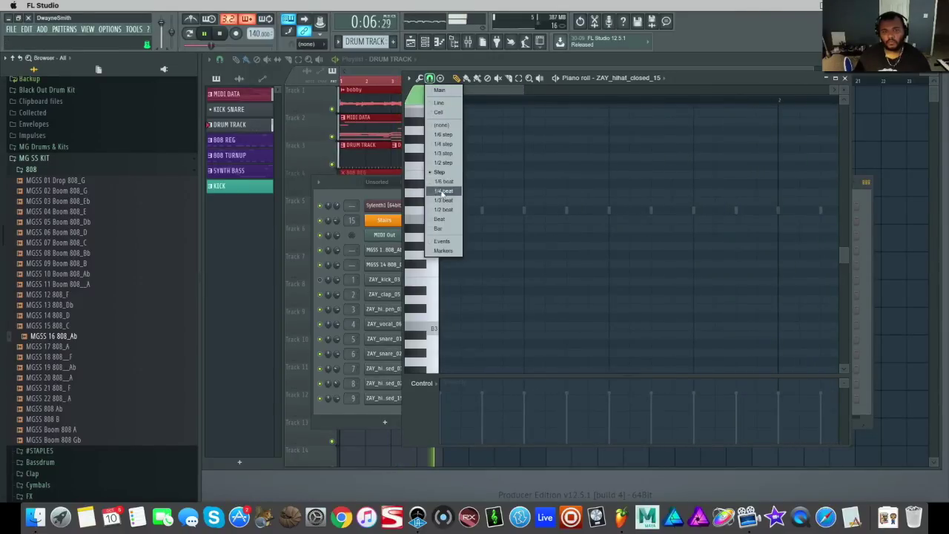
{"action": "left_click", "coordinate": [443, 154]}
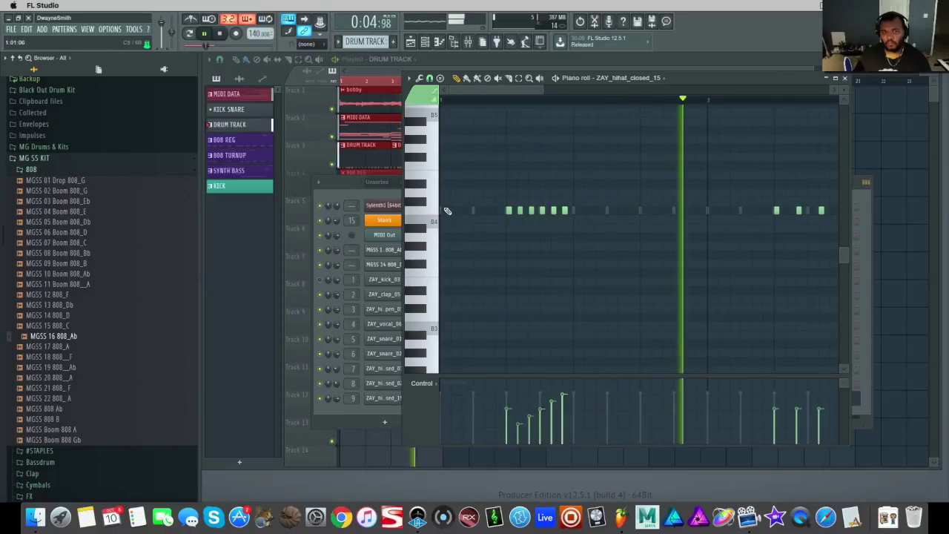
{"action": "left_click", "coordinate": [475, 210]}
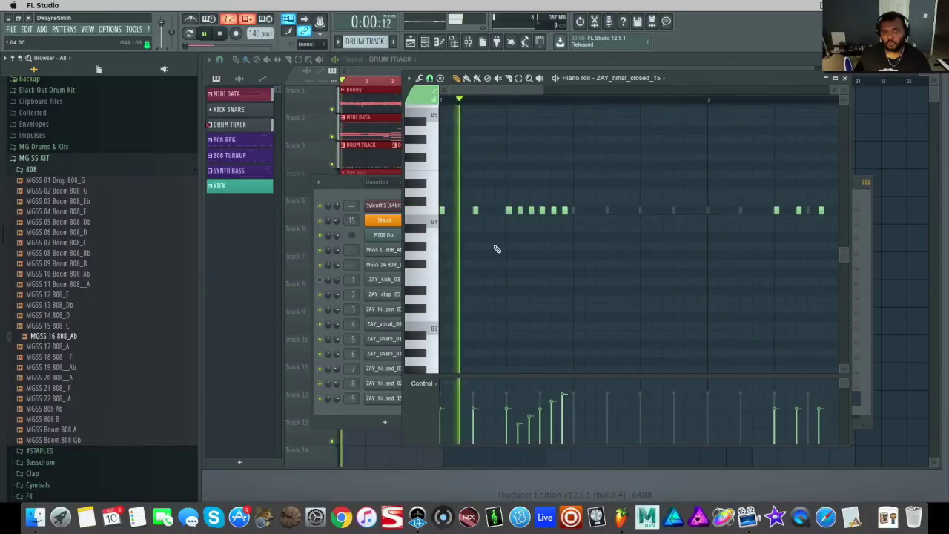
{"action": "left_click_drag", "start_coordinate": [475, 211], "coordinate": [464, 213]}
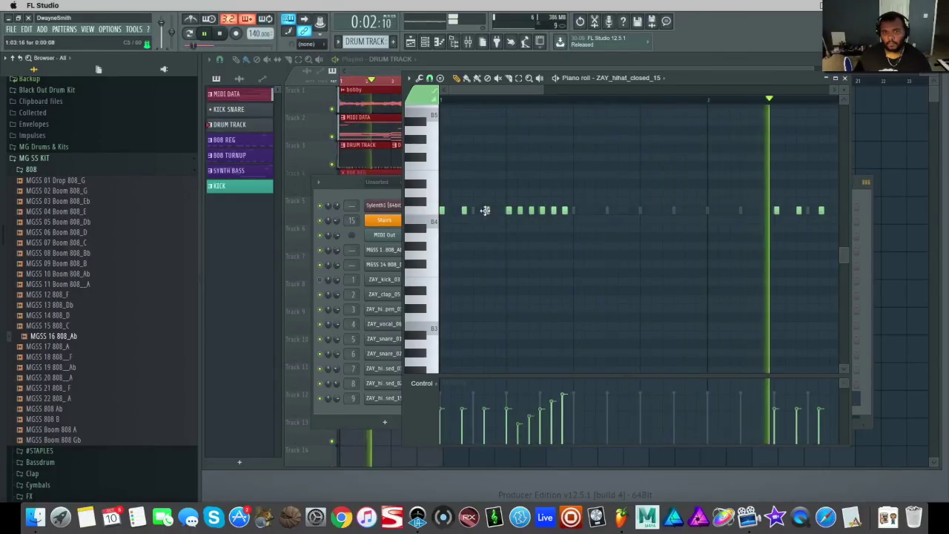
{"action": "key", "text": "space"}
{"action": "scroll", "coordinate": [720, 155], "scroll_direction": "down", "scroll_amount": 3}
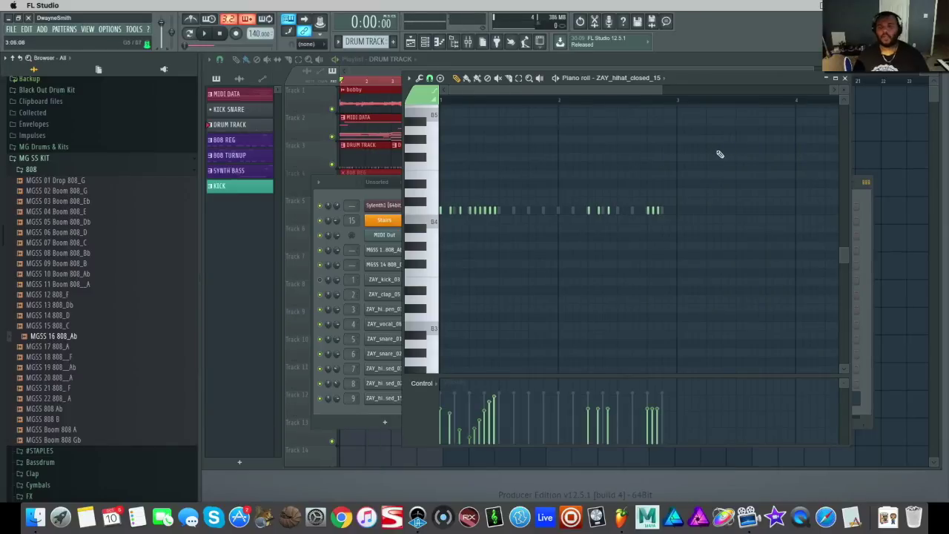
Switch the hi-hat event lane to Note fine pitch, play the hats, then close the piano roll
{"action": "left_click", "coordinate": [431, 387]}
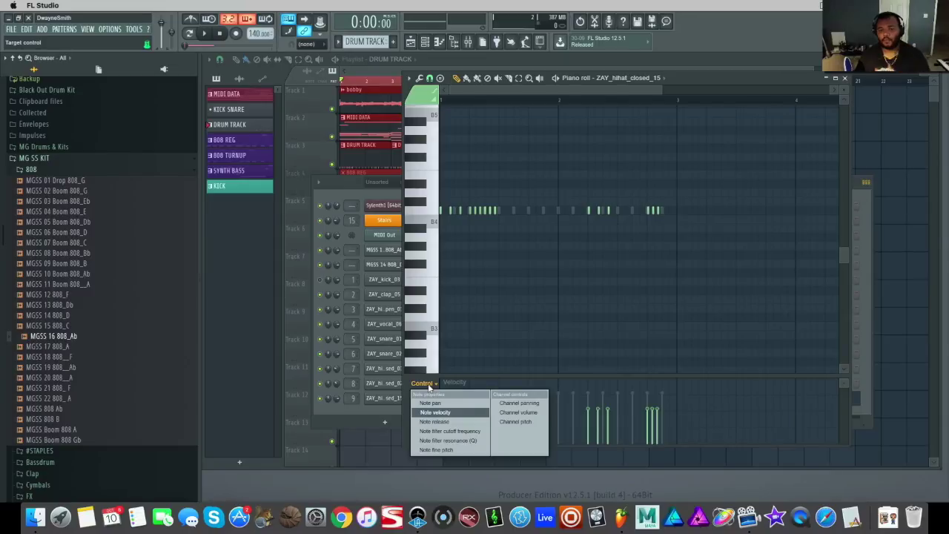
{"action": "left_click", "coordinate": [438, 450]}
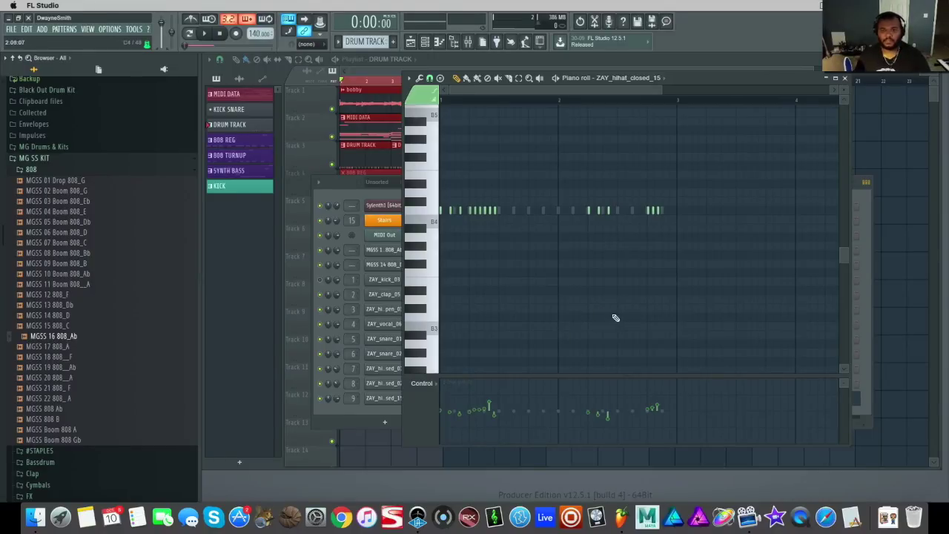
{"action": "key", "text": "space"}
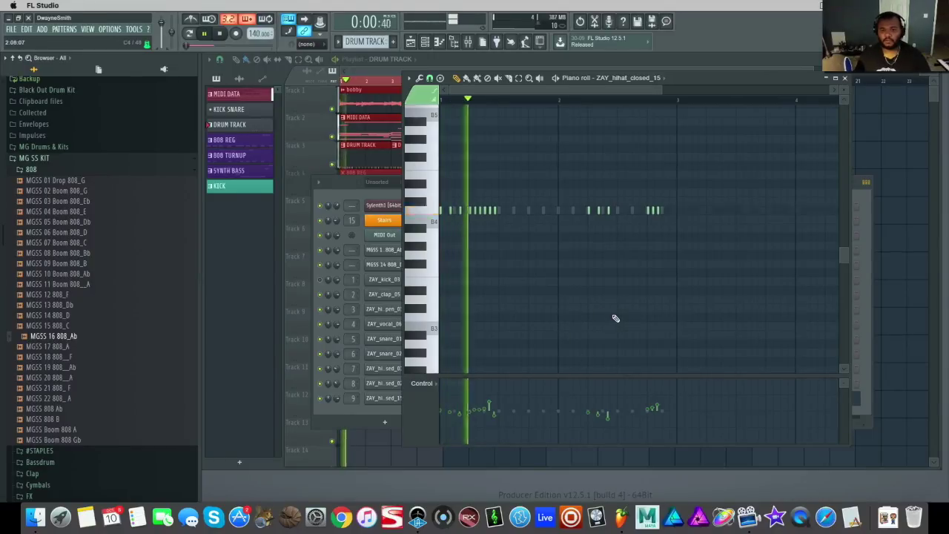
{"action": "left_click", "coordinate": [847, 79]}
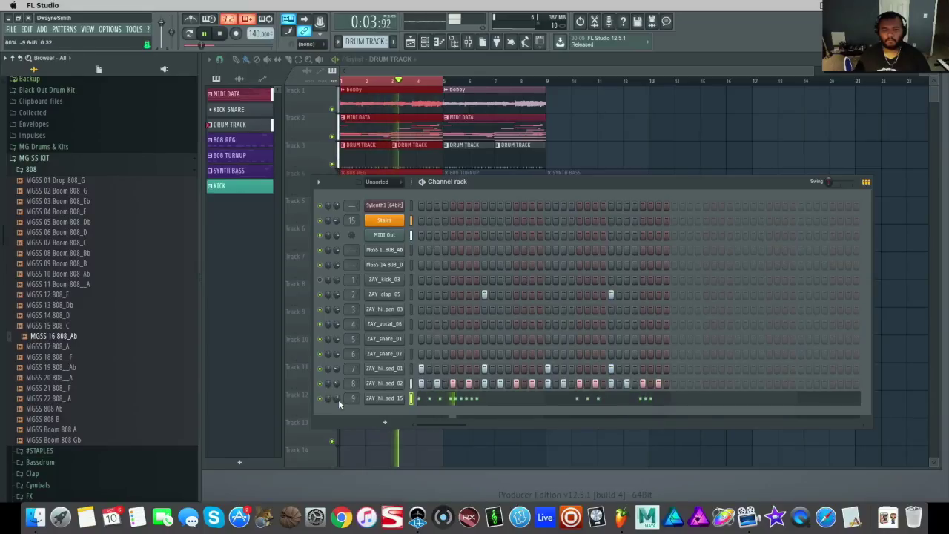
Open the ZAY_hihat_closed_02 sampler settings, stop playback, and reopen the second hi-hat channel's settings
{"action": "left_click", "coordinate": [375, 385]}
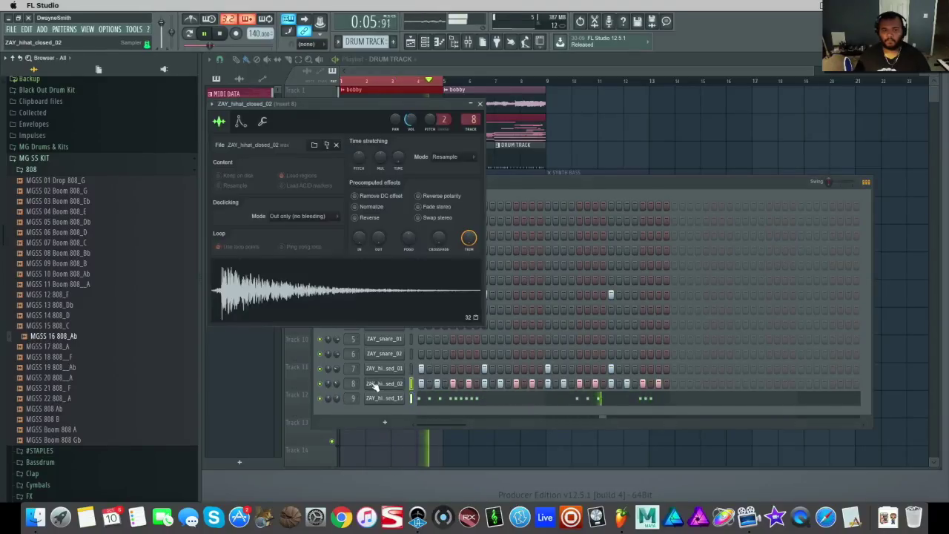
{"action": "key", "text": "space"}
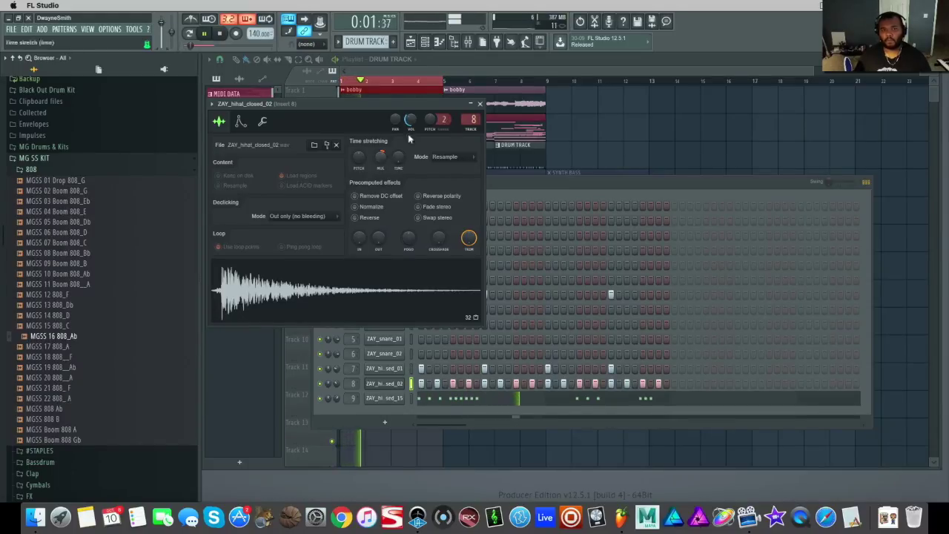
{"action": "left_click", "coordinate": [480, 104]}
{"action": "left_click", "coordinate": [385, 383]}
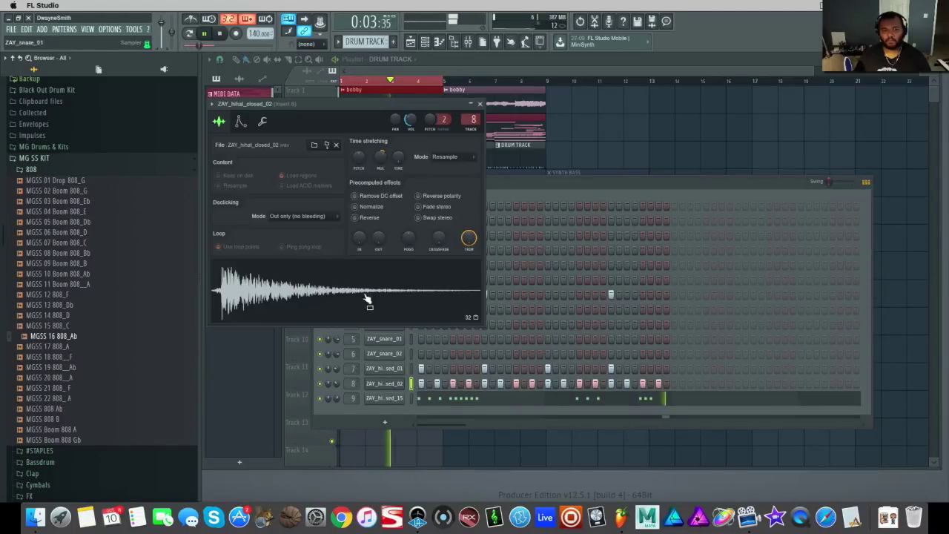
Check the hi-hat channels' envelope settings, then unmute Track 4's 808 and synth bass clips
{"action": "left_click", "coordinate": [241, 120]}
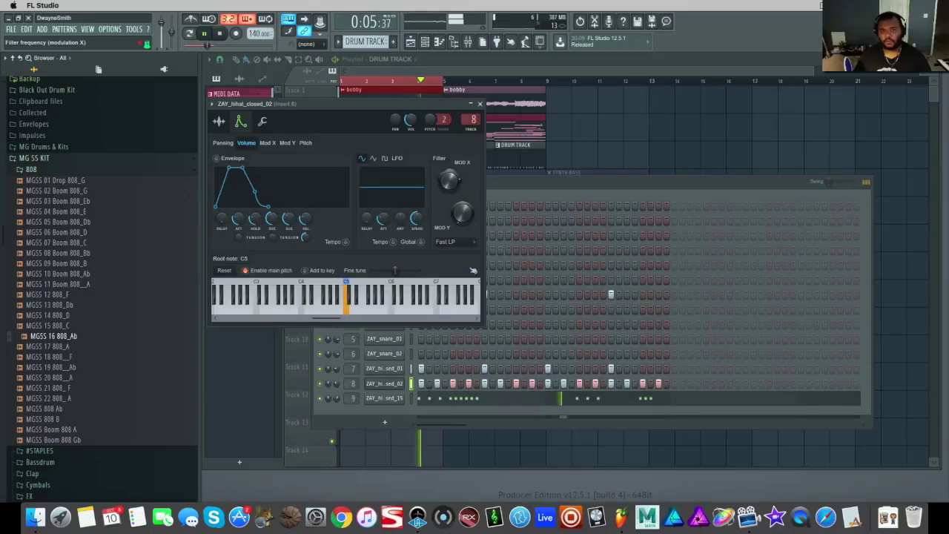
{"action": "left_click", "coordinate": [480, 104]}
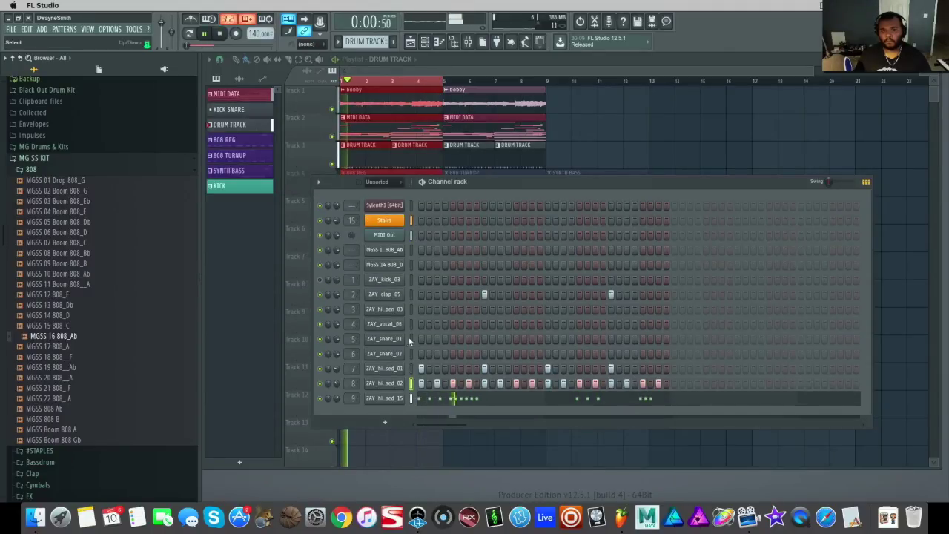
{"action": "left_click", "coordinate": [380, 399]}
{"action": "left_click", "coordinate": [253, 134]}
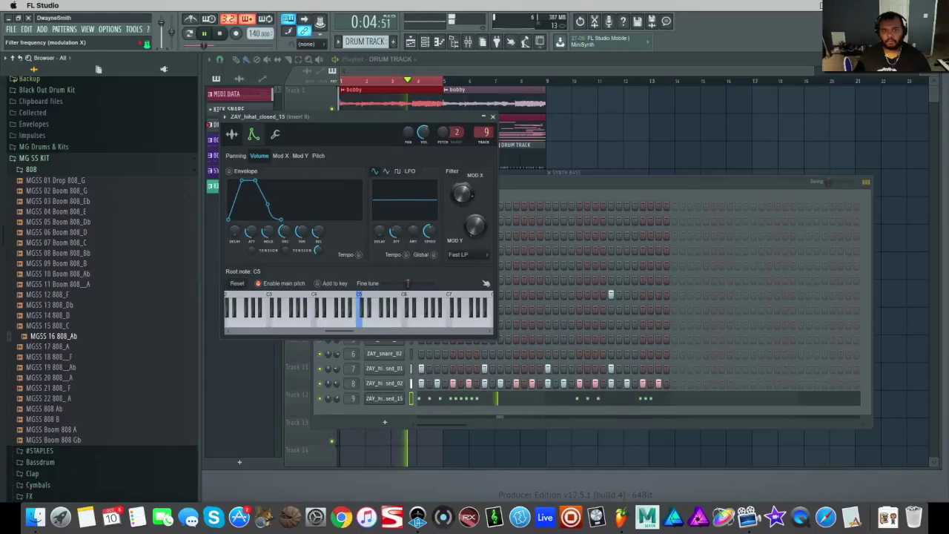
{"action": "left_click", "coordinate": [636, 149]}
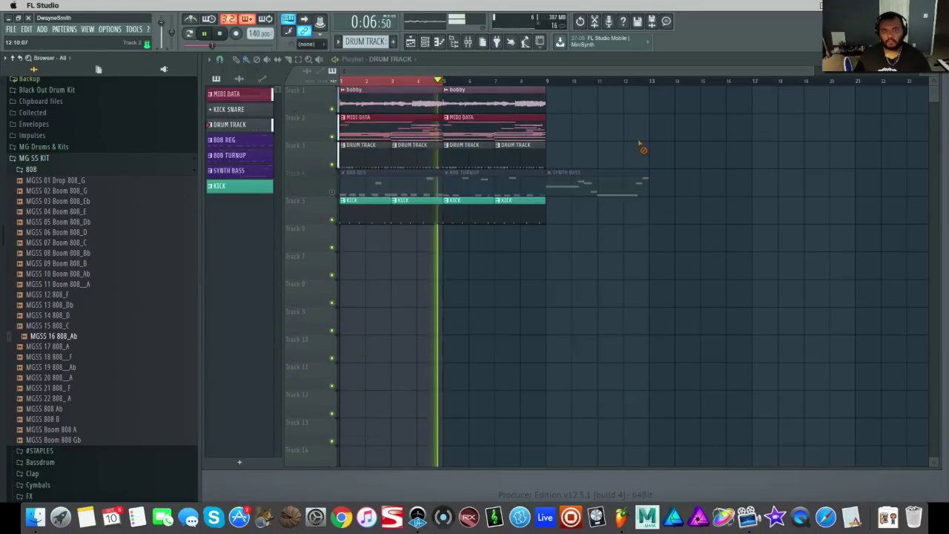
{"action": "key", "text": "space"}
{"action": "left_click", "coordinate": [333, 192]}
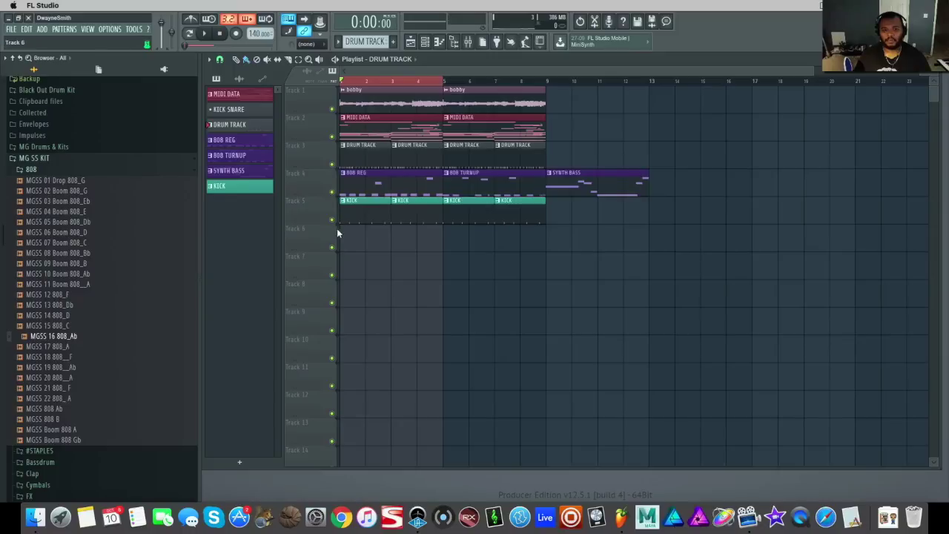
Add three snare steps to the ZAY_snare_01 row during playback, then return to the playlist
{"action": "key", "text": "F6"}
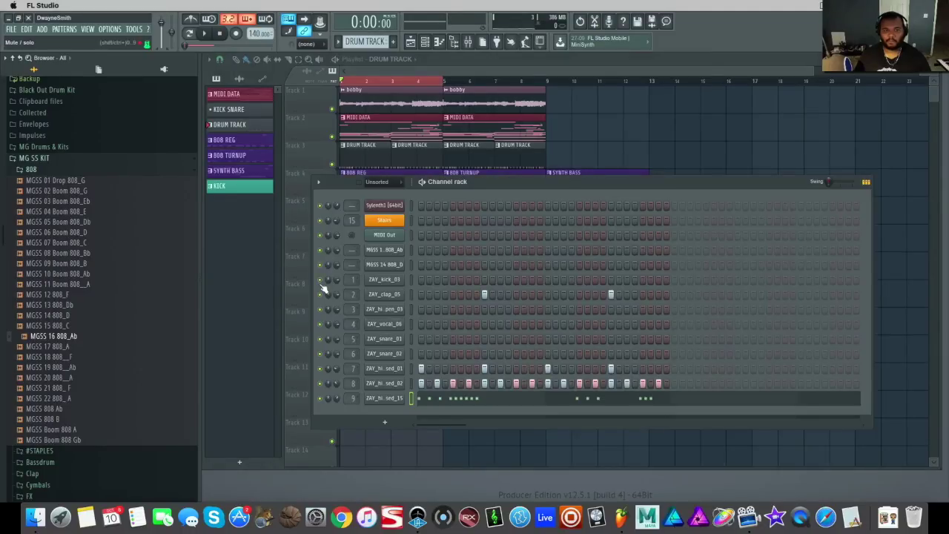
{"action": "key", "text": "space"}
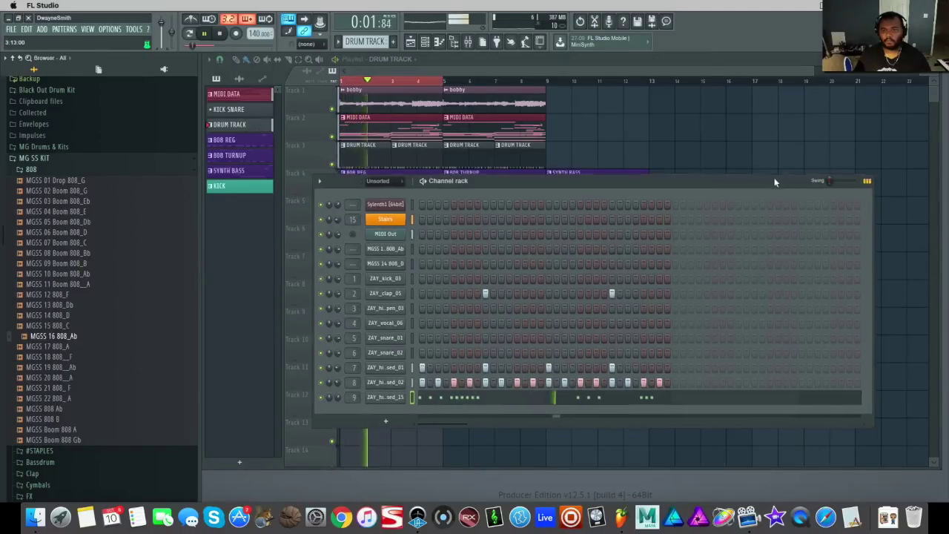
{"action": "left_click_drag", "start_coordinate": [773, 180], "coordinate": [832, 166]}
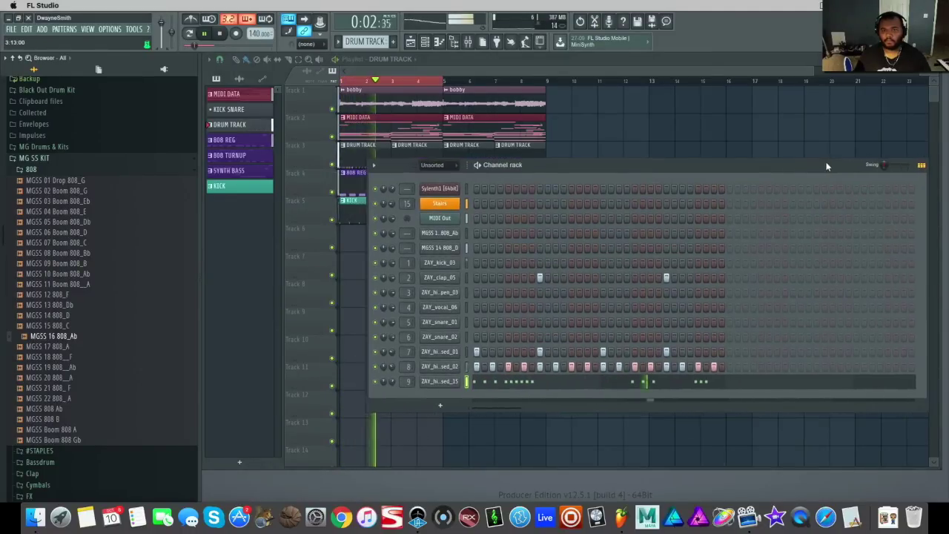
{"action": "left_click", "coordinate": [541, 339]}
{"action": "left_click", "coordinate": [653, 339]}
{"action": "left_click", "coordinate": [653, 339]}
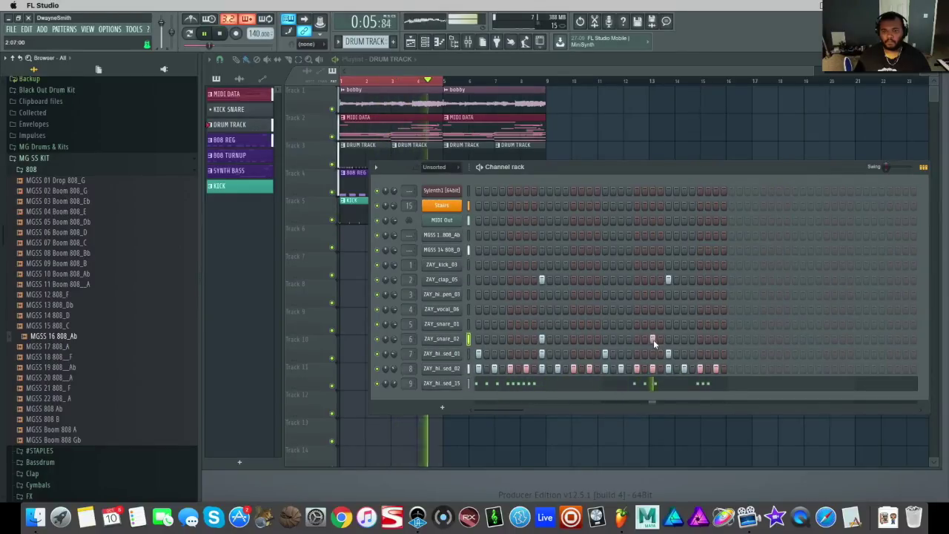
{"action": "left_click", "coordinate": [542, 339]}
{"action": "left_click", "coordinate": [541, 324]}
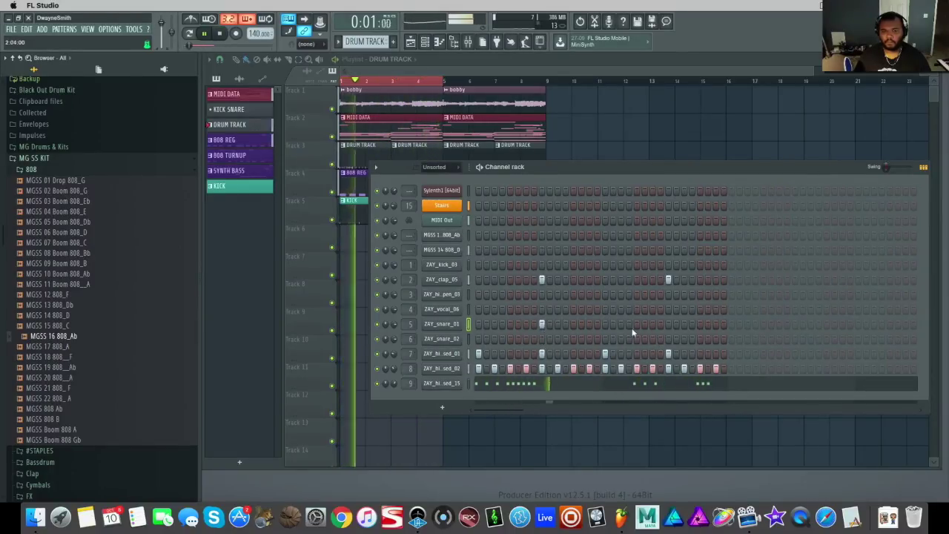
{"action": "left_click", "coordinate": [653, 324]}
{"action": "left_click", "coordinate": [716, 324]}
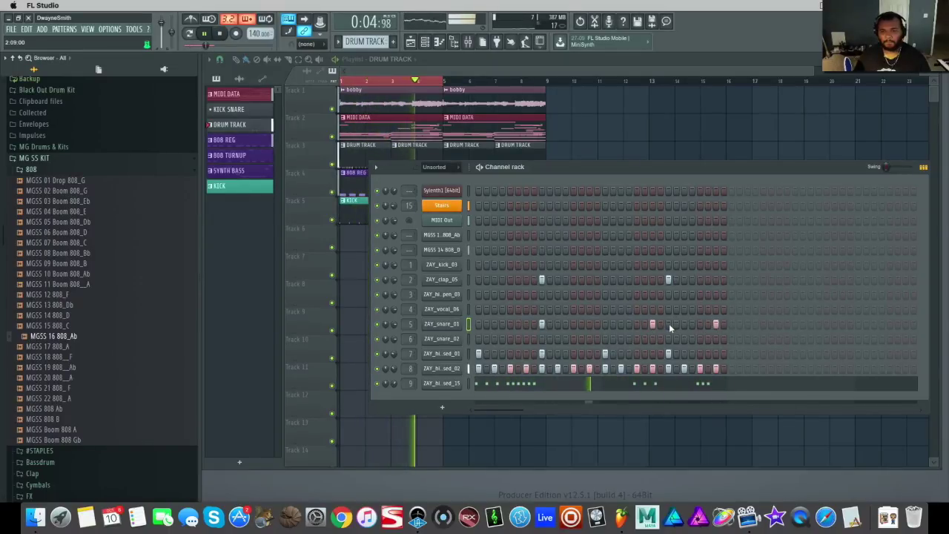
{"action": "key", "text": "space"}
{"action": "left_click", "coordinate": [457, 150]}
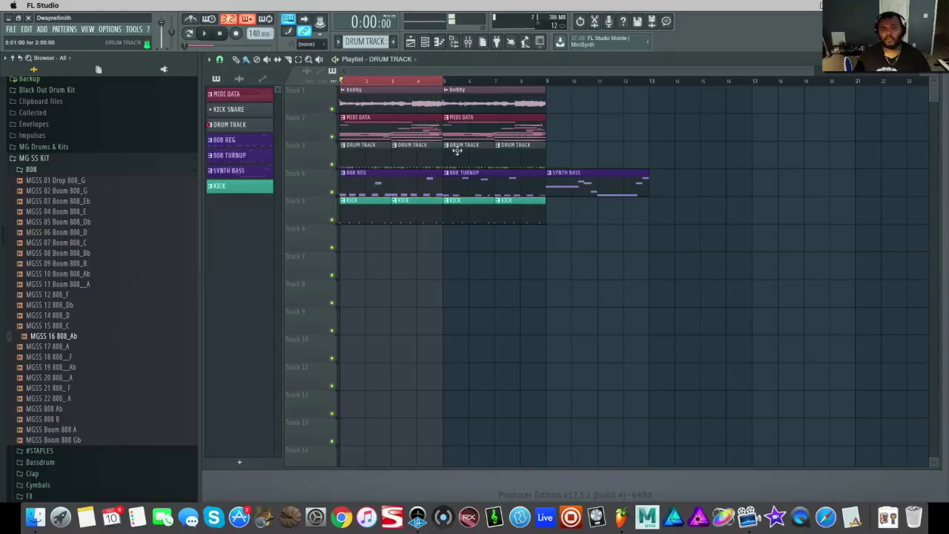
Create a KICK 2 pattern and write its own ZAY_kick_03 notes in the piano roll
{"action": "double_click", "coordinate": [411, 202]}
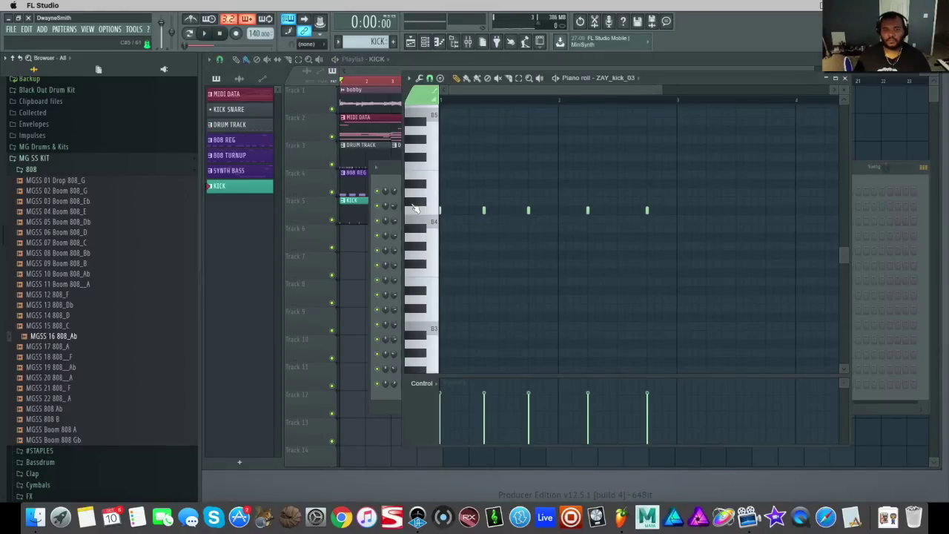
{"action": "left_click", "coordinate": [845, 79]}
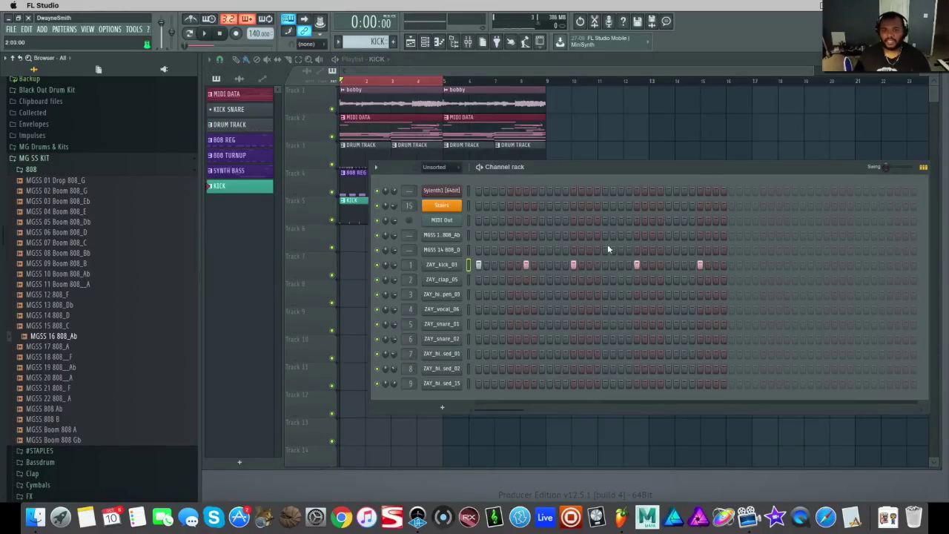
{"action": "left_click", "coordinate": [467, 264]}
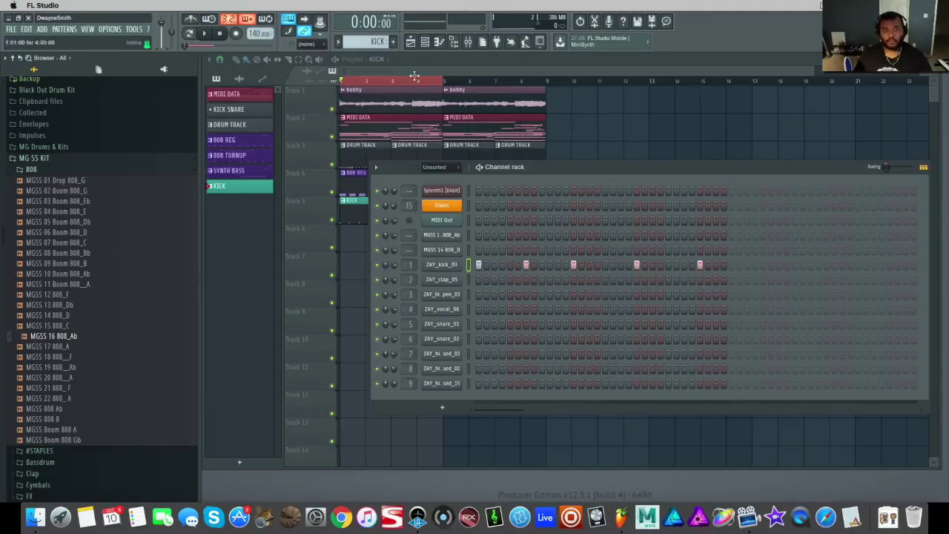
{"action": "left_click", "coordinate": [393, 41]}
{"action": "right_click", "coordinate": [460, 264]}
{"action": "left_click", "coordinate": [490, 266]}
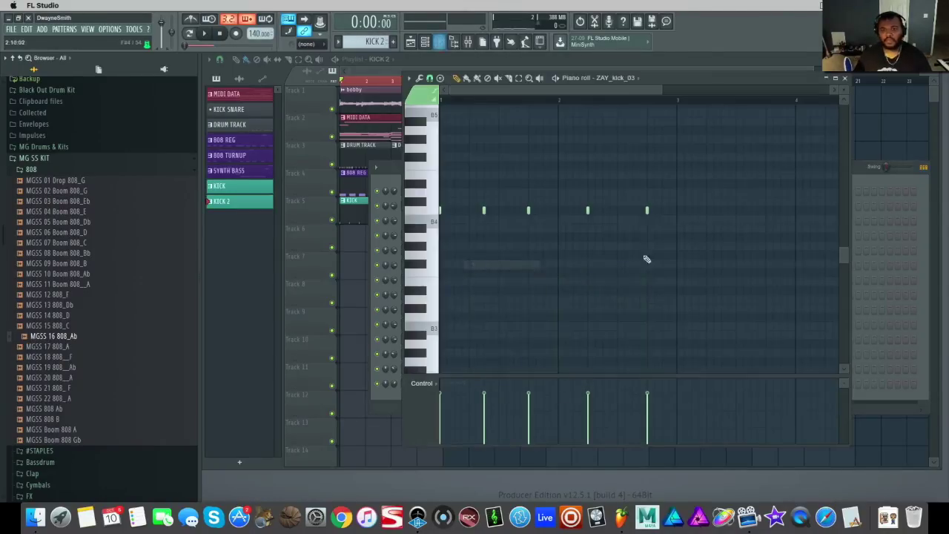
{"action": "left_click_drag", "start_coordinate": [666, 102], "coordinate": [496, 89]}
{"action": "key", "text": "space"}
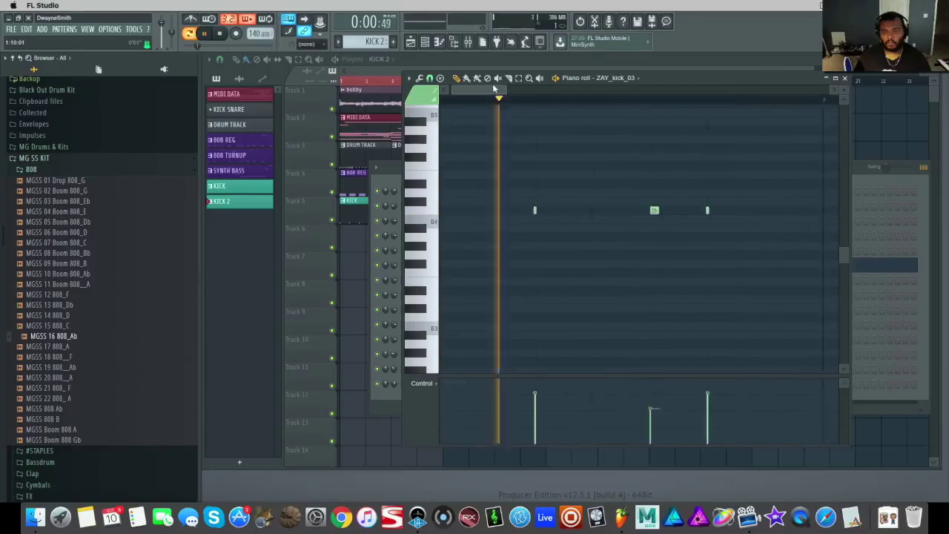
{"action": "left_click", "coordinate": [844, 77]}
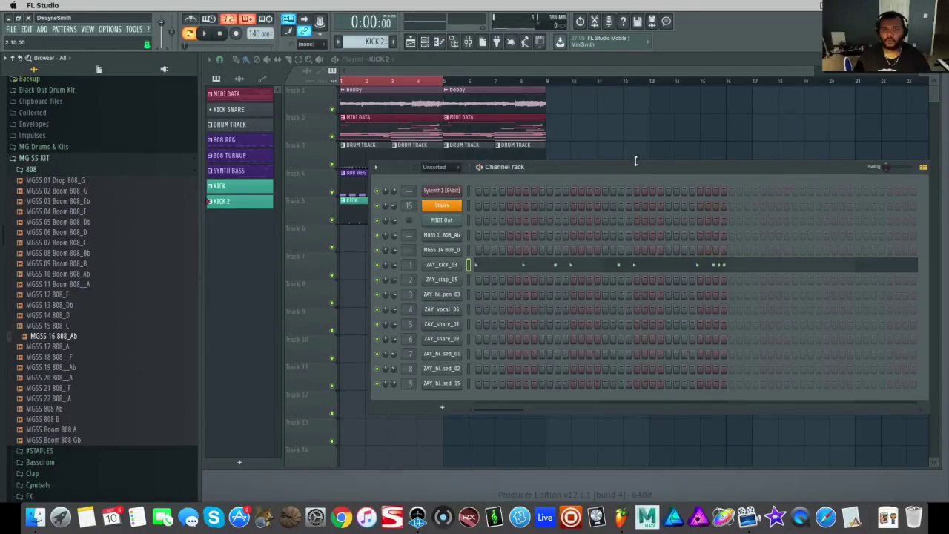
Paint KICK 2 clips on track 5 so they alternate with KICK
{"action": "key", "text": "F6"}
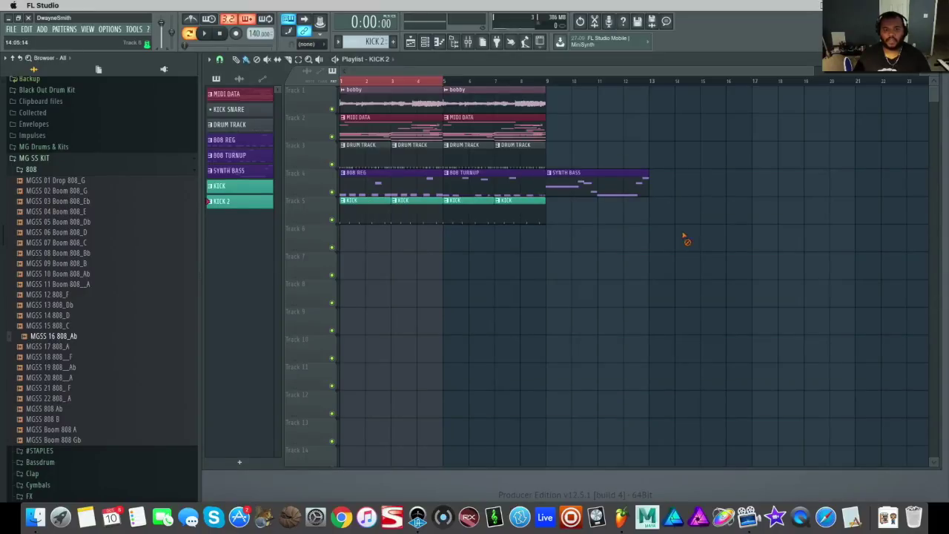
{"action": "left_click_drag", "start_coordinate": [408, 255], "coordinate": [512, 213]}
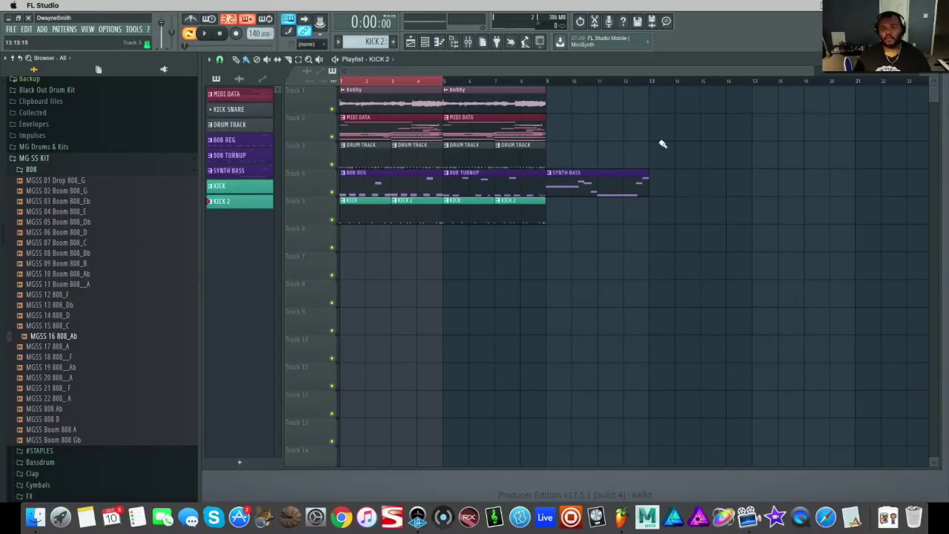
{"action": "left_click", "coordinate": [417, 81]}
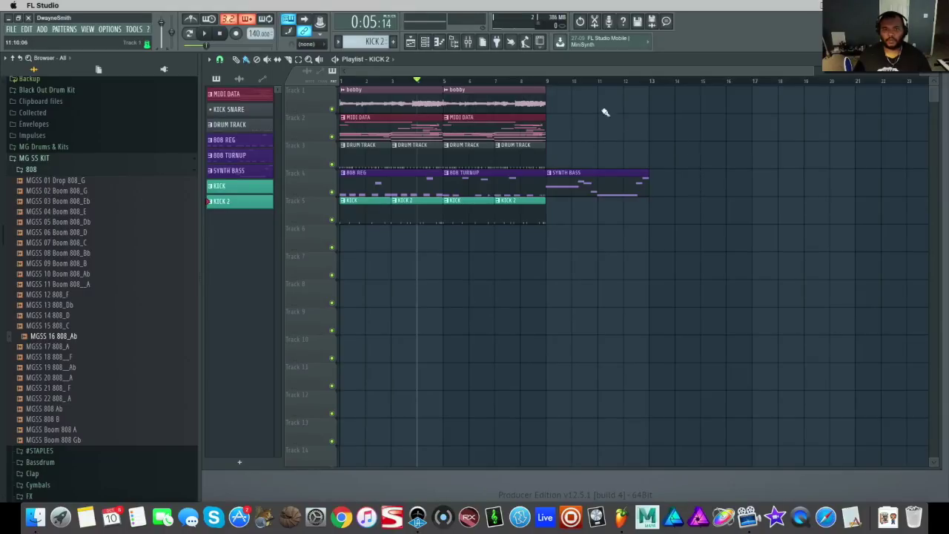
Shift tracks 2–5 four bars later, move SYNTH BASS to bar 1, and play the arrangement
{"action": "left_click_drag", "start_coordinate": [693, 160], "coordinate": [357, 215]}
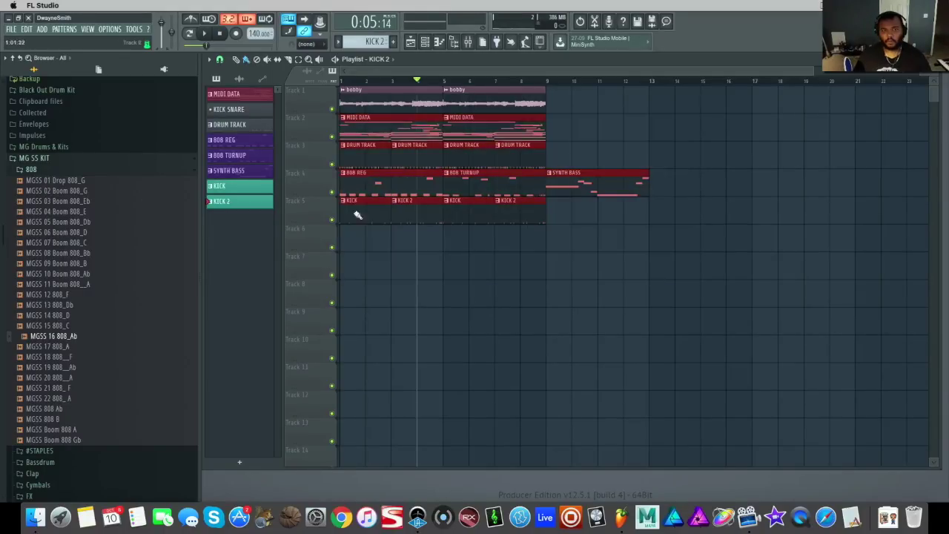
{"action": "left_click_drag", "start_coordinate": [360, 129], "coordinate": [462, 129]}
{"action": "left_click", "coordinate": [514, 249]}
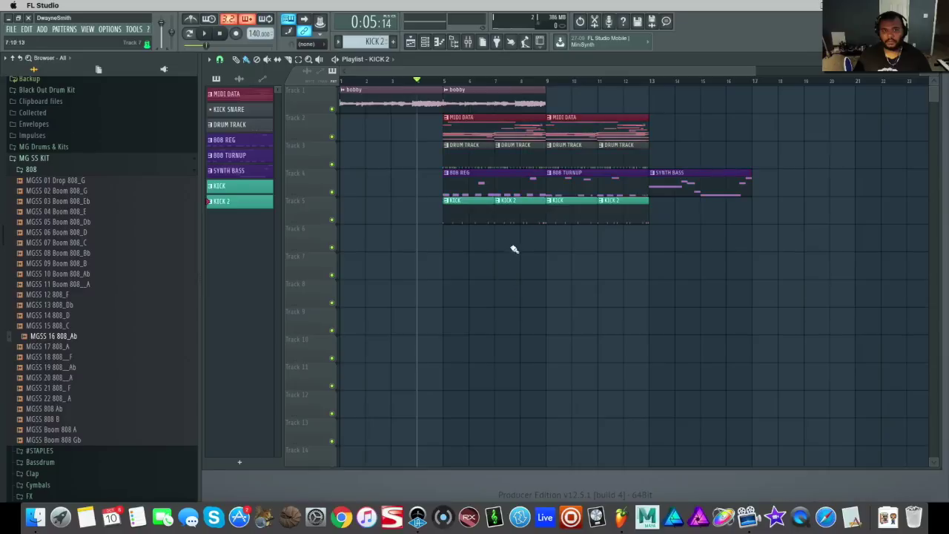
{"action": "left_click_drag", "start_coordinate": [616, 191], "coordinate": [306, 191]}
{"action": "key", "text": "space"}
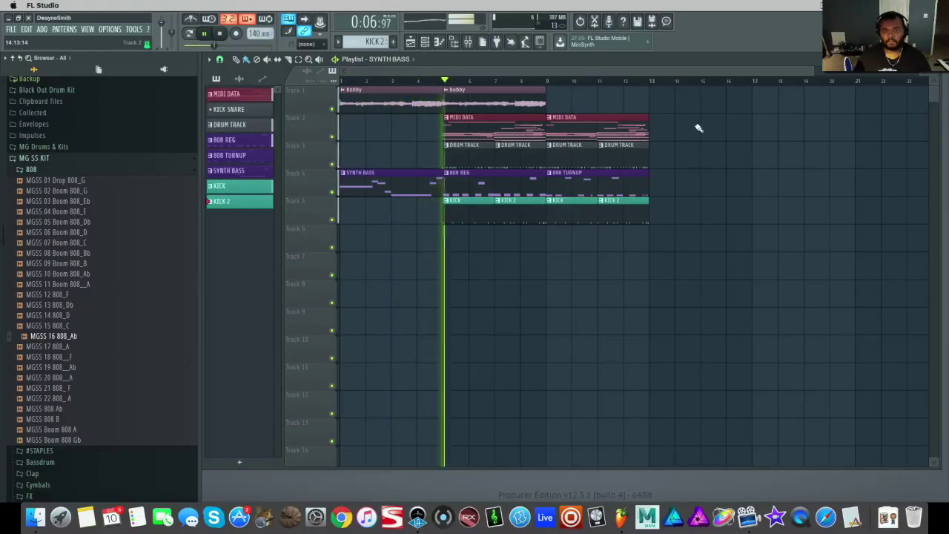
{"action": "key", "text": "space"}
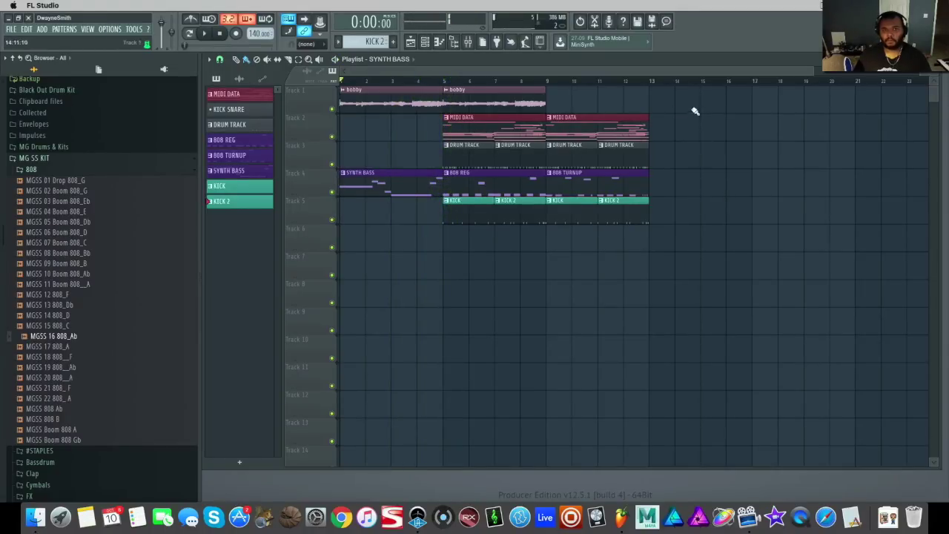
{"action": "double_click", "coordinate": [619, 145]}
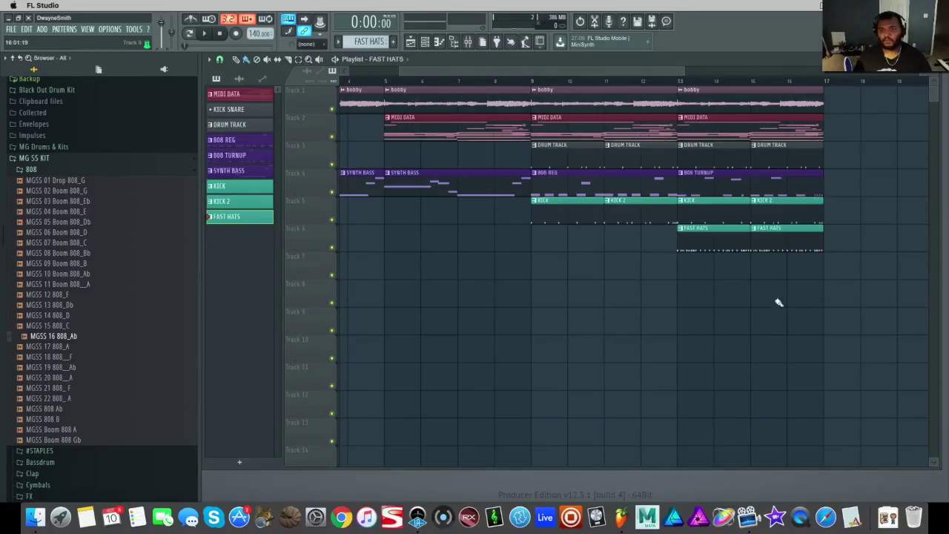
Add FAST HATS clips and change the bar 11 kick clip to KICK
{"action": "scroll", "coordinate": [688, 75], "scroll_direction": "up", "scroll_amount": 3}
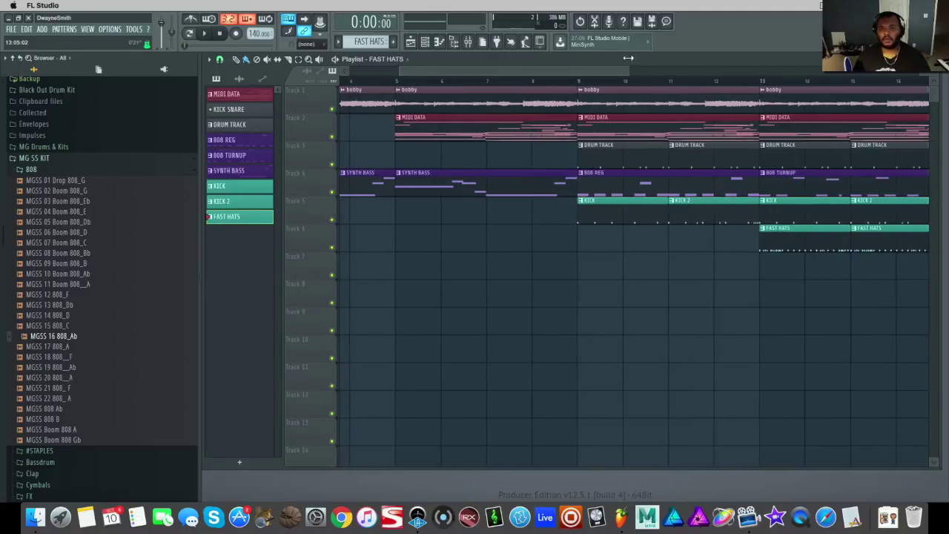
{"action": "left_click_drag", "start_coordinate": [614, 69], "coordinate": [642, 72]}
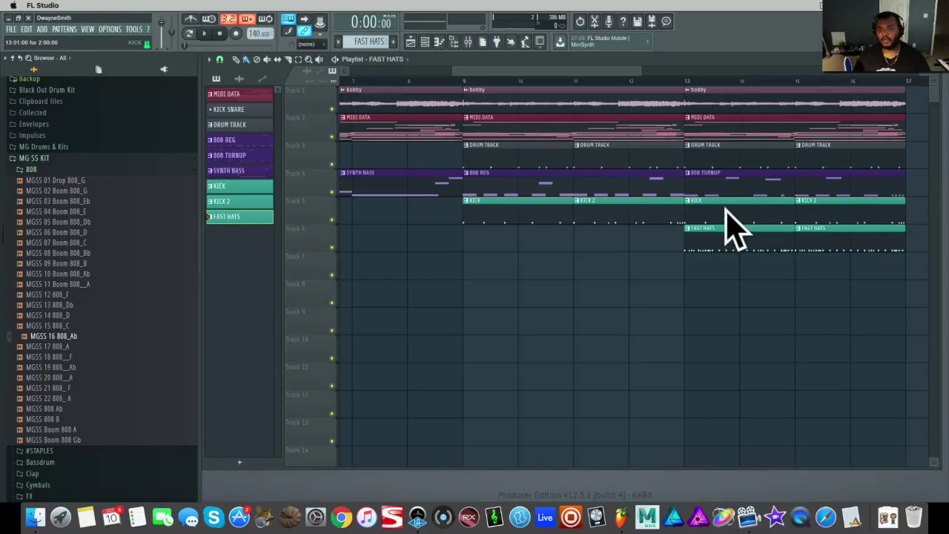
{"action": "left_click", "coordinate": [572, 218]}
{"action": "scroll", "coordinate": [605, 77], "scroll_direction": "up", "scroll_amount": 1}
{"action": "left_click_drag", "start_coordinate": [605, 74], "coordinate": [637, 74]}
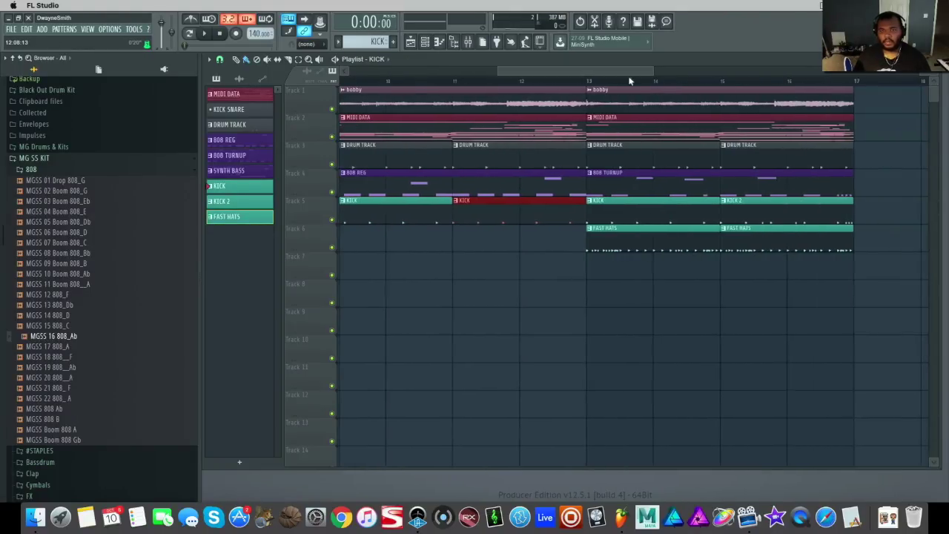
Set playlist snap to Beat and shorten the 808 REG and MIDI DATA clips before bar 13
{"action": "left_click", "coordinate": [220, 59]}
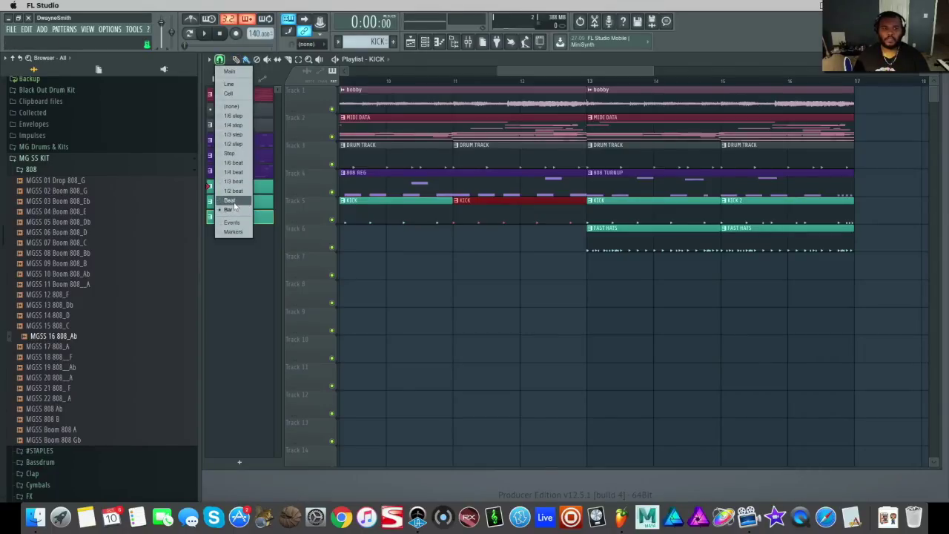
{"action": "left_click", "coordinate": [233, 202]}
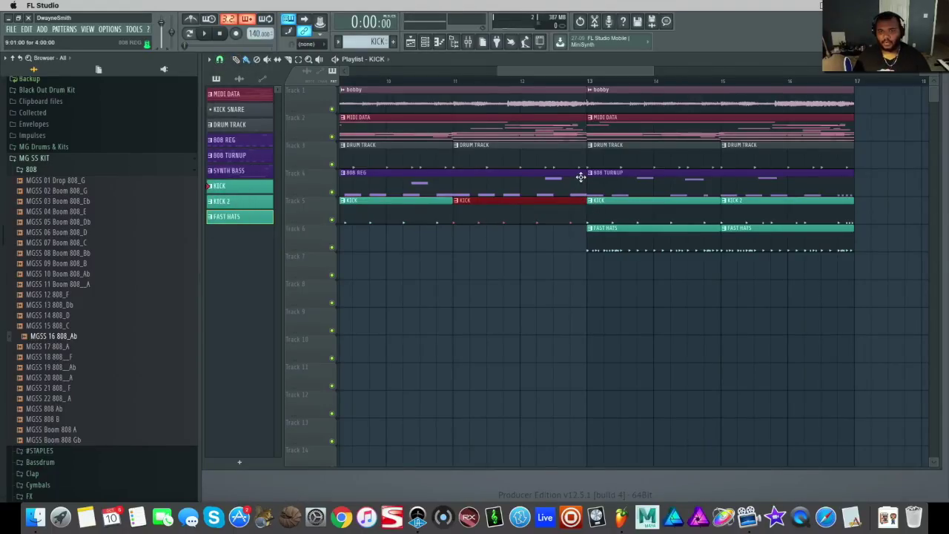
{"action": "left_click_drag", "start_coordinate": [583, 178], "coordinate": [569, 179]}
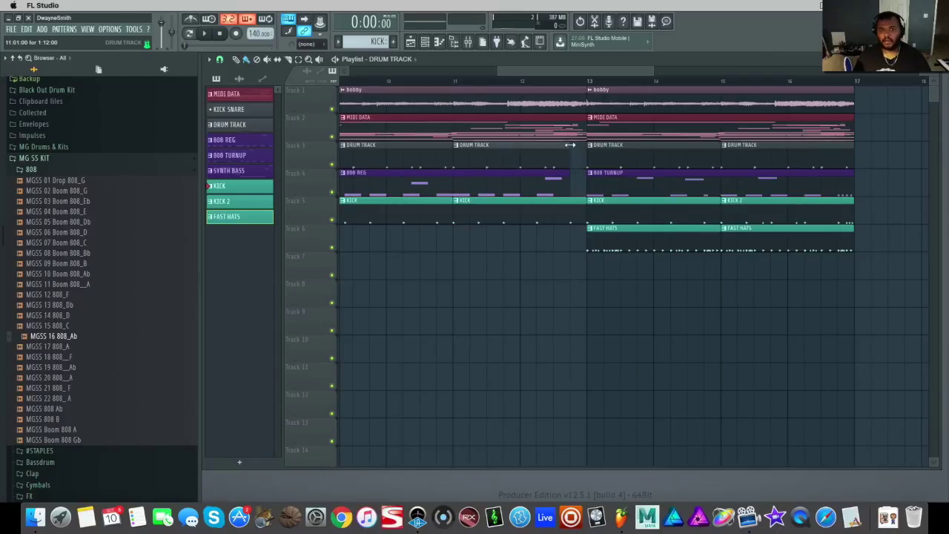
{"action": "left_click_drag", "start_coordinate": [586, 123], "coordinate": [566, 126]}
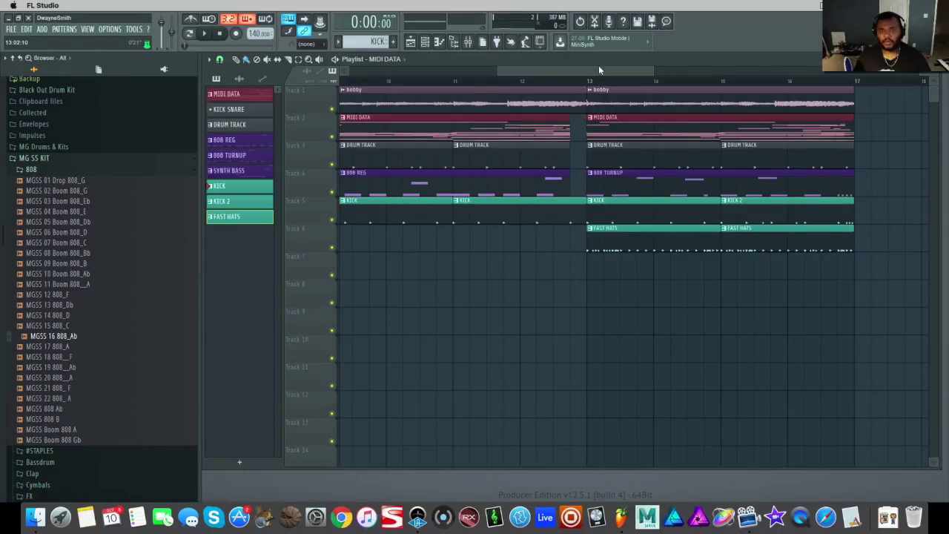
Select bars 13–17 and duplicate them into bars 17–21 with Ctrl+B
{"action": "left_click_drag", "start_coordinate": [599, 69], "coordinate": [555, 70]}
{"action": "key", "text": "space"}
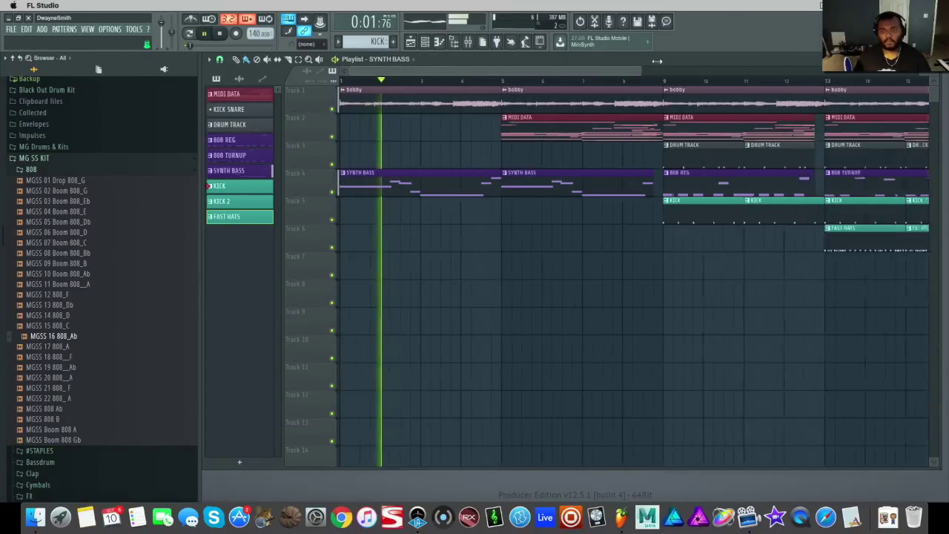
{"action": "left_click_drag", "start_coordinate": [657, 61], "coordinate": [753, 64]}
{"action": "left_click_drag", "start_coordinate": [820, 97], "coordinate": [666, 284]}
{"action": "key", "text": "ctrl+b"}
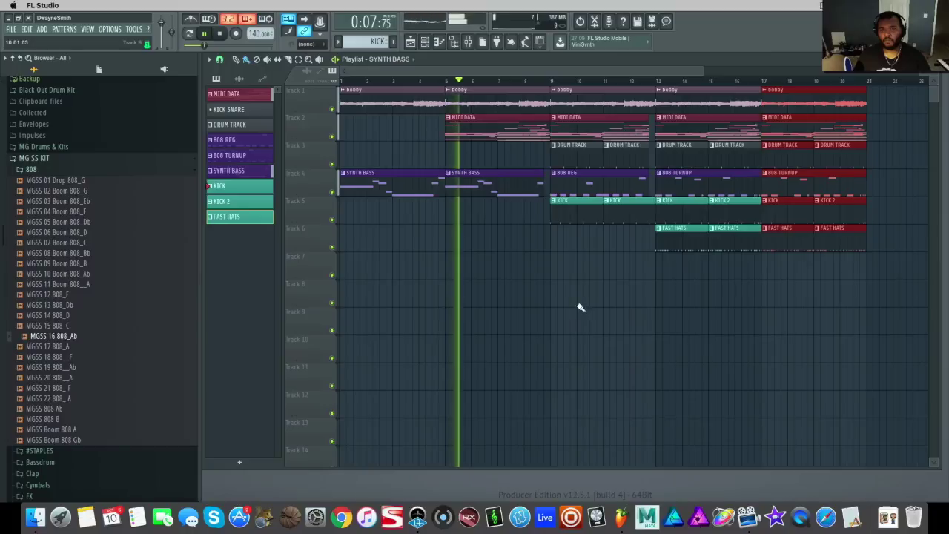
Move bars 13–21 four bars later and copy the bars 9–13 section into bars 13–17
{"action": "left_click_drag", "start_coordinate": [660, 74], "coordinate": [744, 59]}
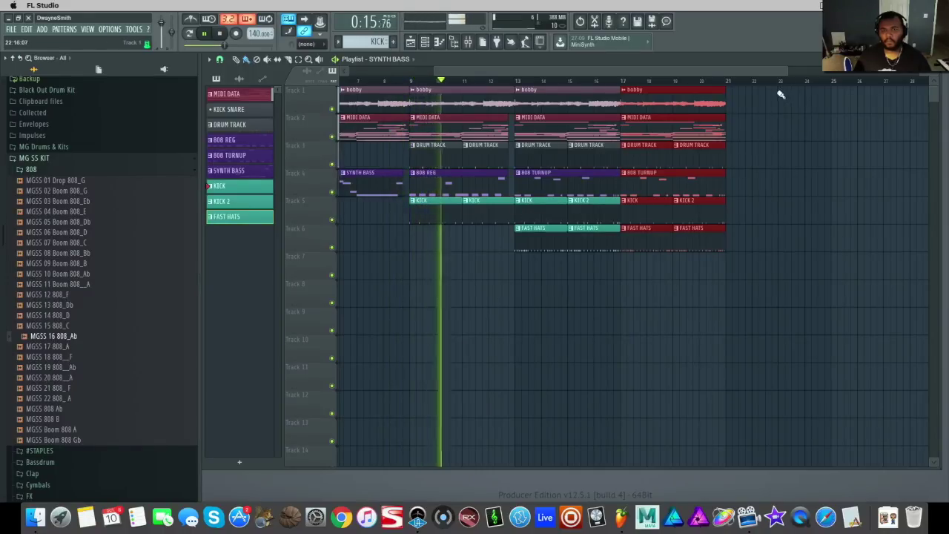
{"action": "left_click_drag", "start_coordinate": [781, 94], "coordinate": [534, 273]}
{"action": "left_click_drag", "start_coordinate": [539, 97], "coordinate": [644, 96]}
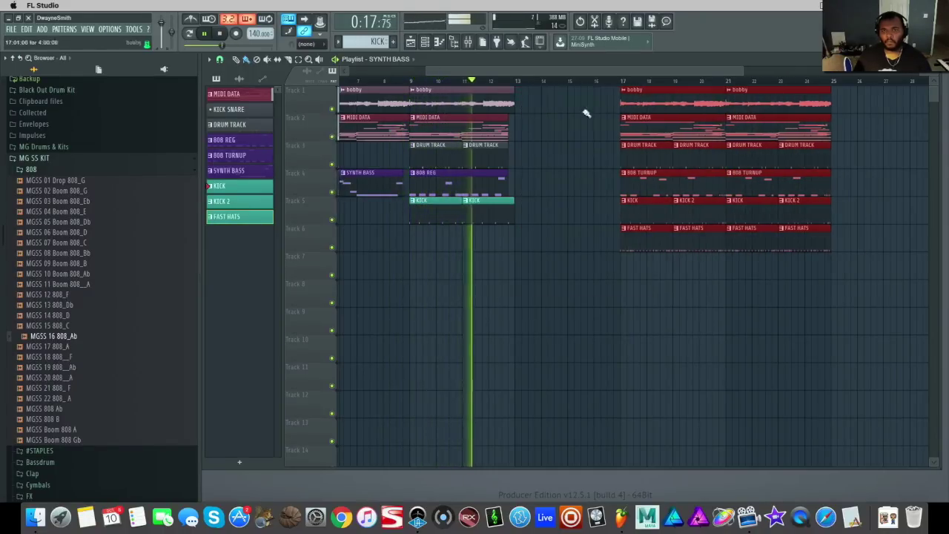
{"action": "left_click_drag", "start_coordinate": [527, 85], "coordinate": [422, 255]}
{"action": "left_click_drag", "start_coordinate": [423, 94], "coordinate": [529, 93]}
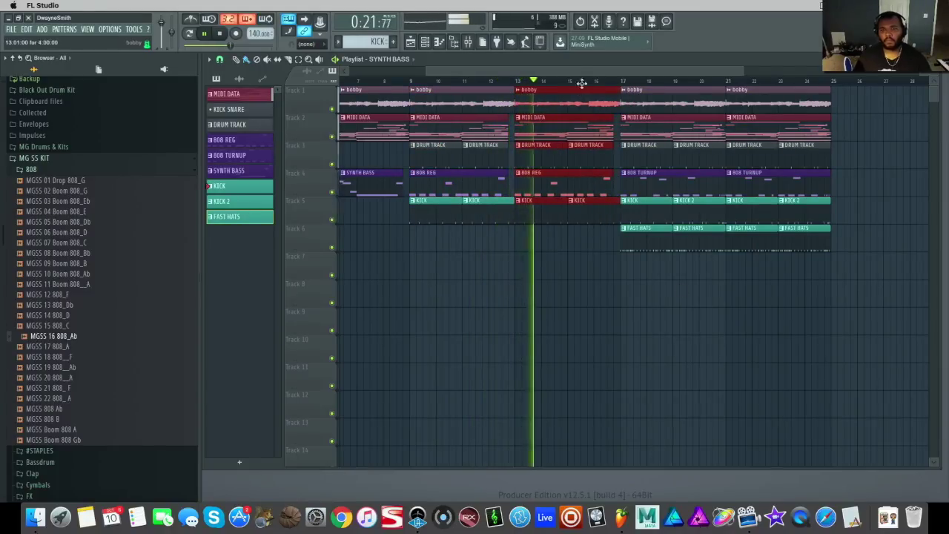
Place SYNTH BASS and bobby clips at bars 25 and 29 as the ending, then stop playback
{"action": "left_click_drag", "start_coordinate": [586, 70], "coordinate": [613, 60]}
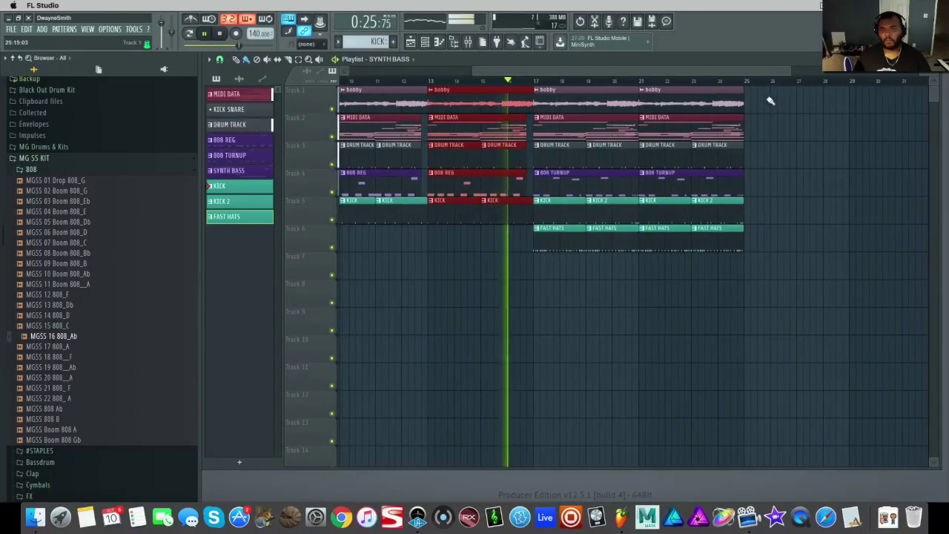
{"action": "left_click_drag", "start_coordinate": [770, 101], "coordinate": [742, 238]}
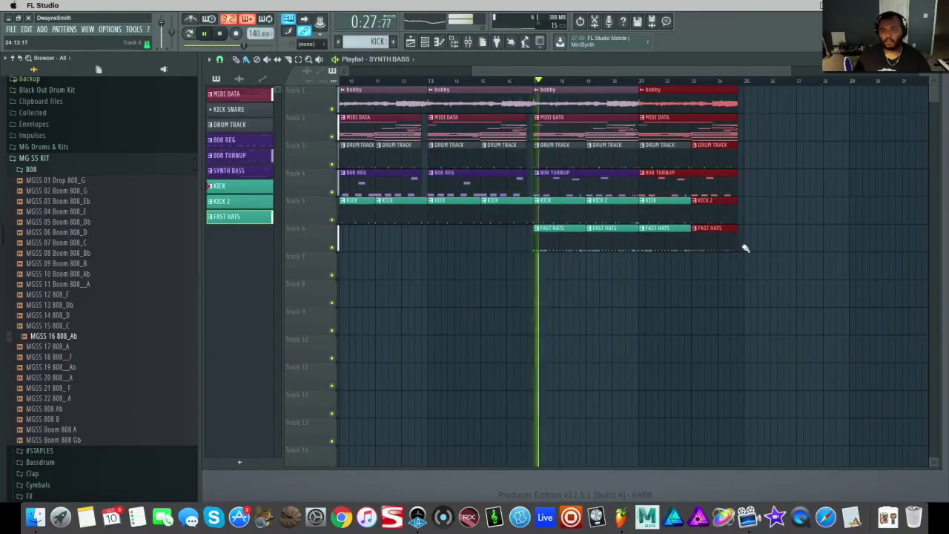
{"action": "left_click_drag", "start_coordinate": [712, 69], "coordinate": [771, 69]}
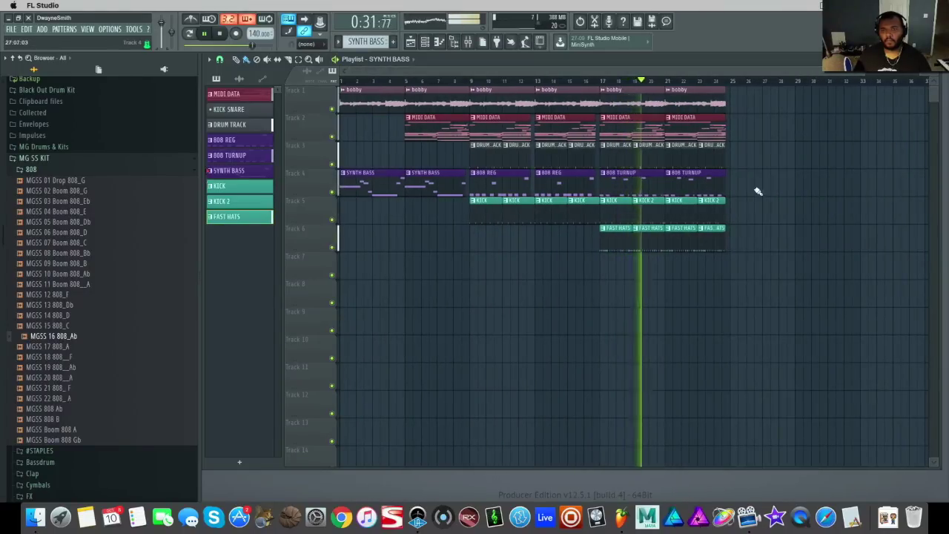
{"action": "left_click", "coordinate": [732, 187]}
{"action": "left_click", "coordinate": [799, 187]}
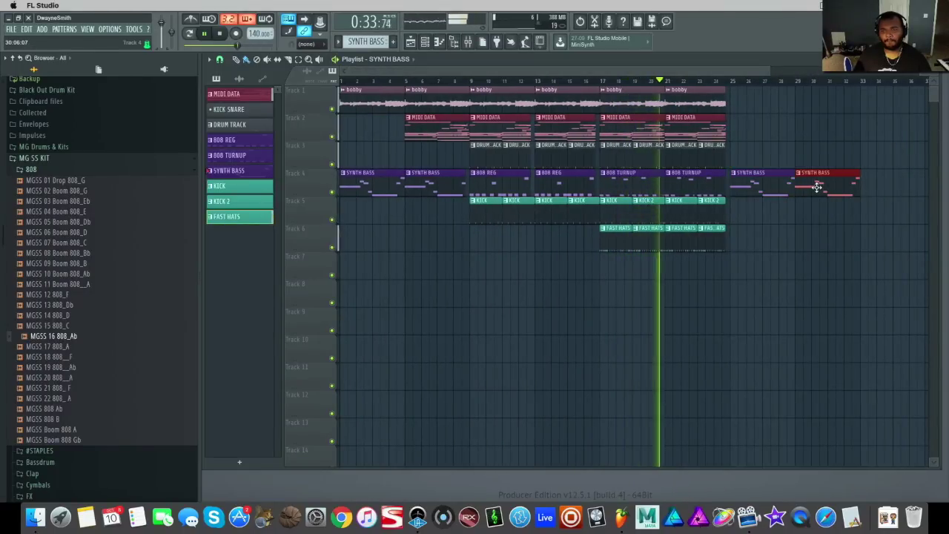
{"action": "left_click", "coordinate": [736, 103]}
{"action": "left_click", "coordinate": [816, 104]}
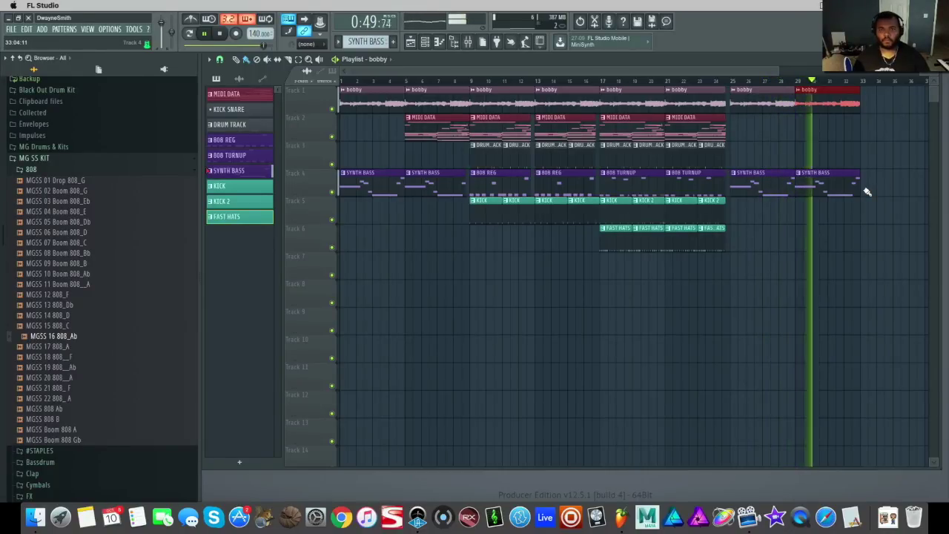
{"action": "key", "text": "space"}
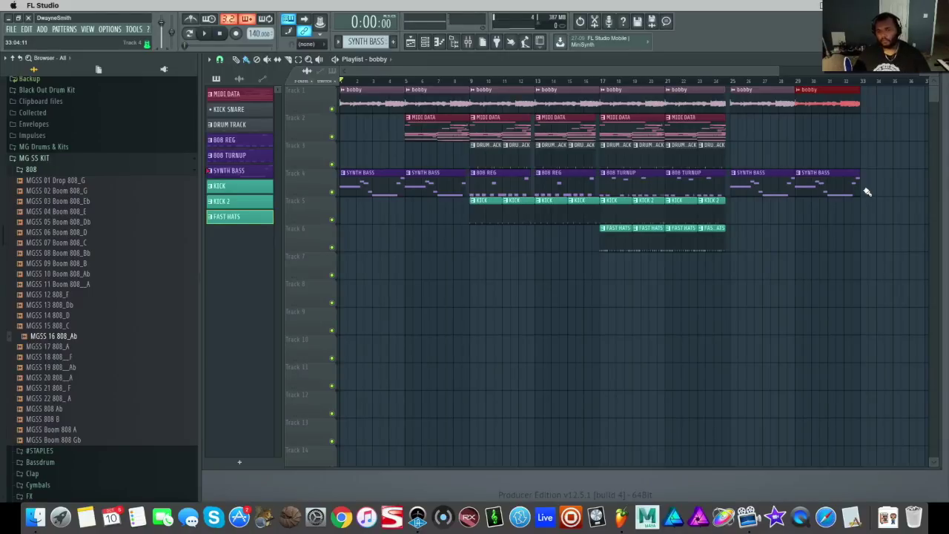